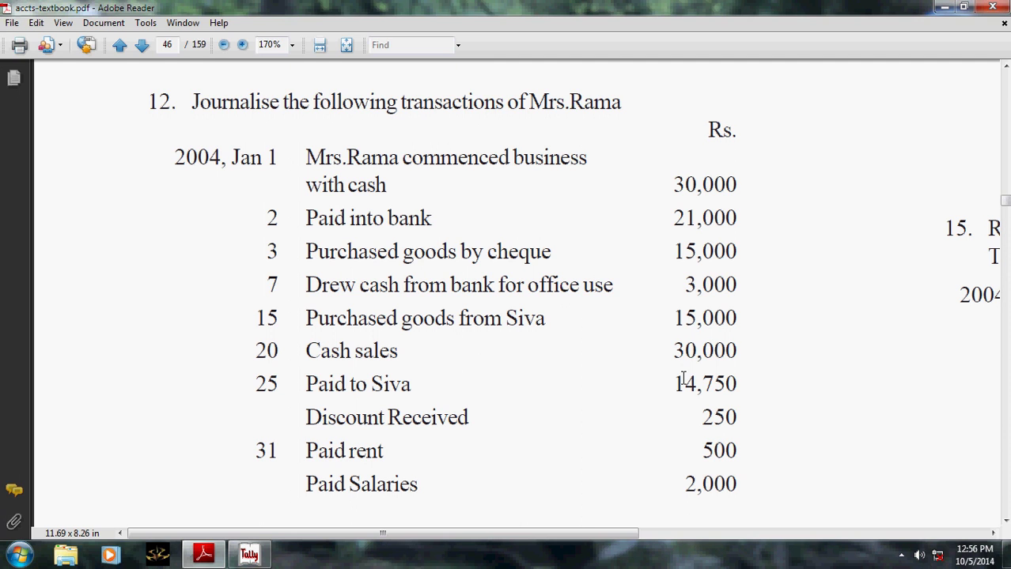
Switch to Tally 9 and start creating a new company with Rama as both its name and mailing name.
scroll(585, 506, down, 1)
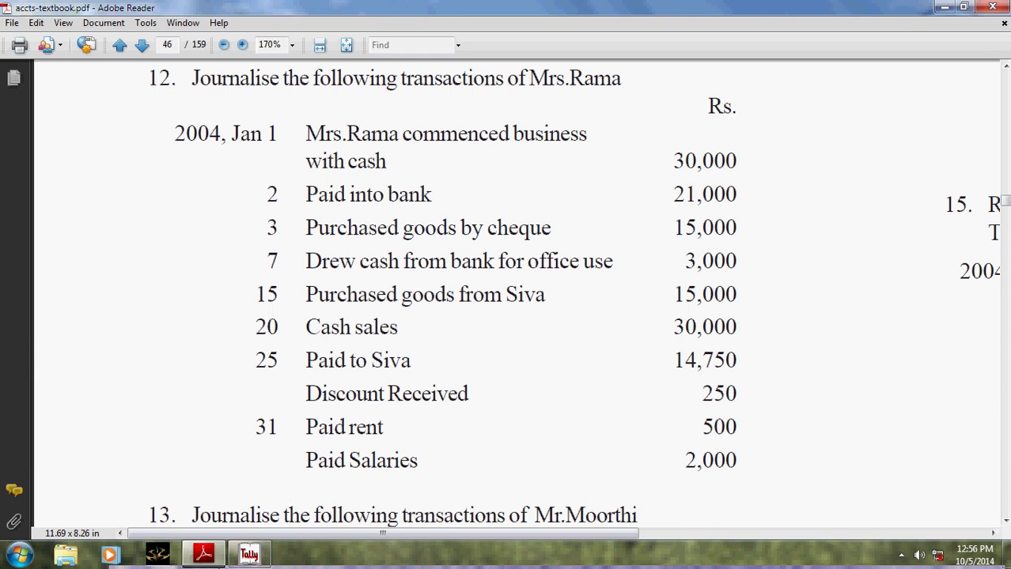
click(249, 555)
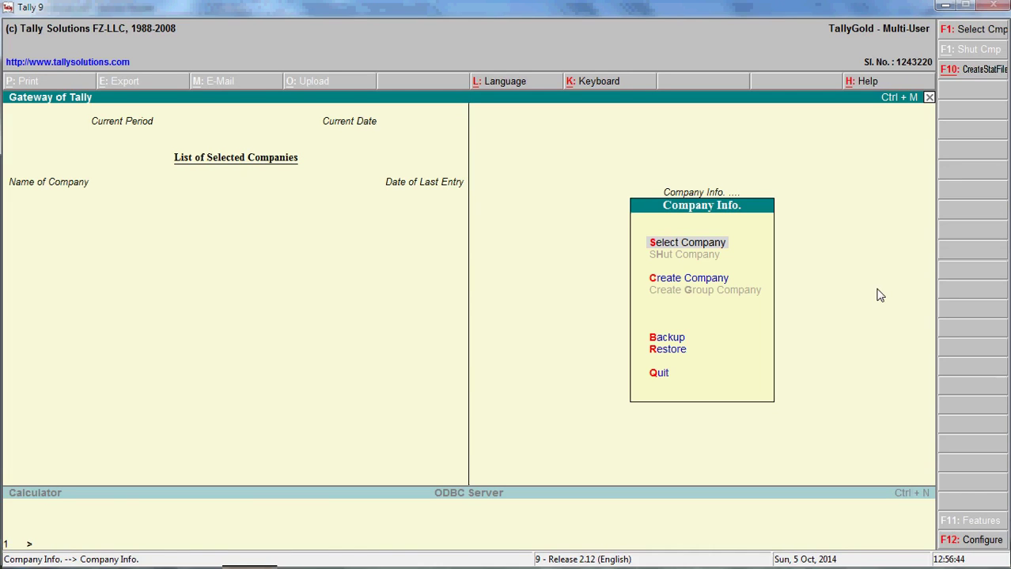
click(713, 281)
click(713, 282)
text(Rama)
key(Return)
key(Return)
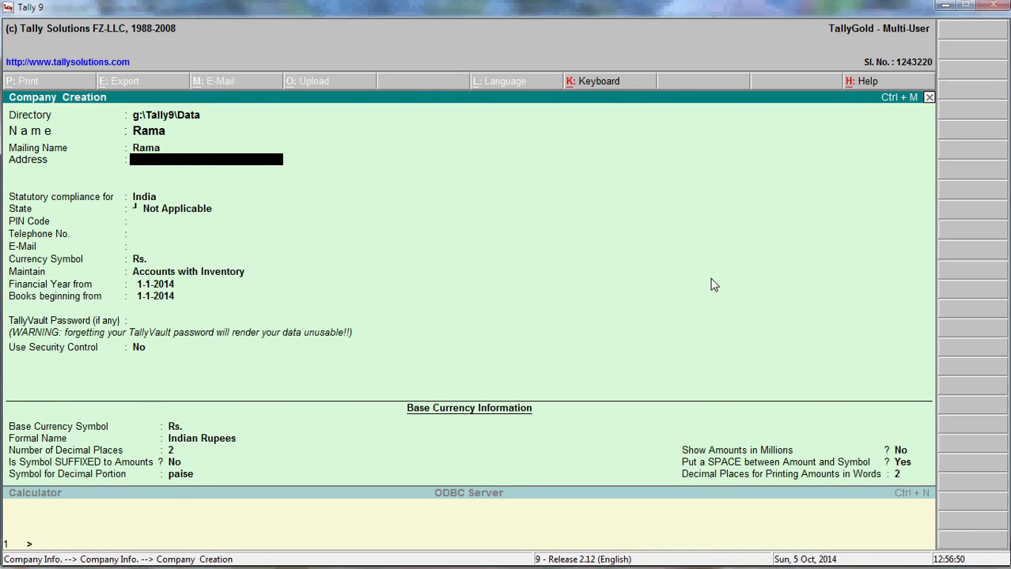
Set the company's state to Tamil Nadu, leaving the address, PIN code, telephone and e-mail blank.
key(Return)
key(Return)
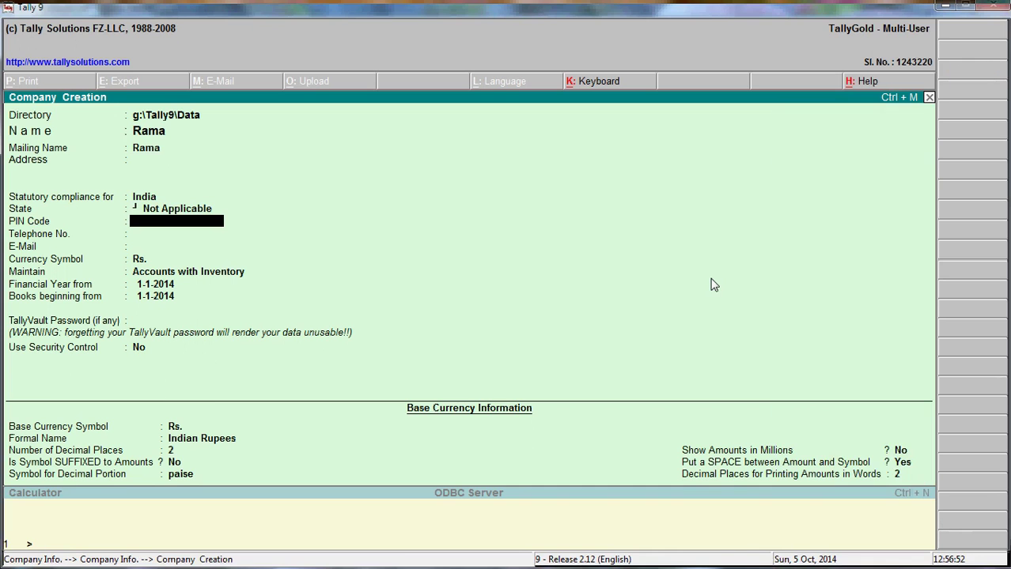
key(BackSpace)
text(Ta)
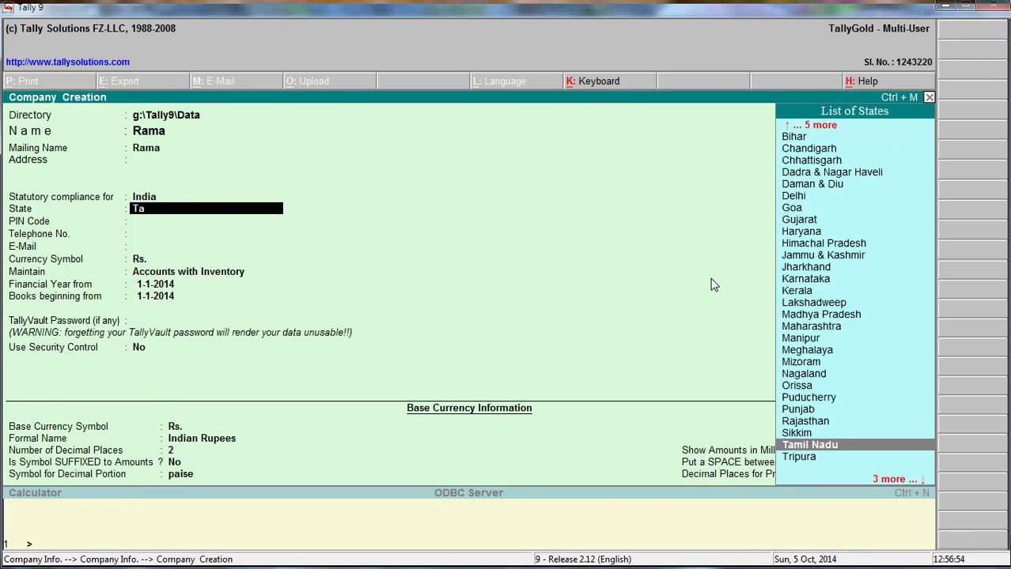
key(Return)
key(Return)
key(Return)
key(Return)
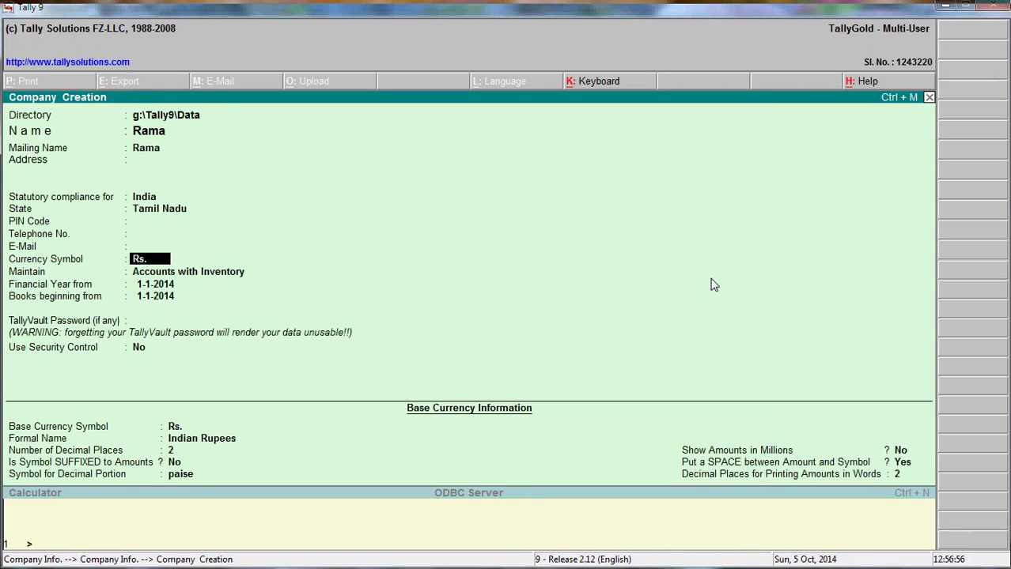
Keep Rs. as the currency symbol and set the company to maintain Accounts Only.
key(Return)
key(Return)
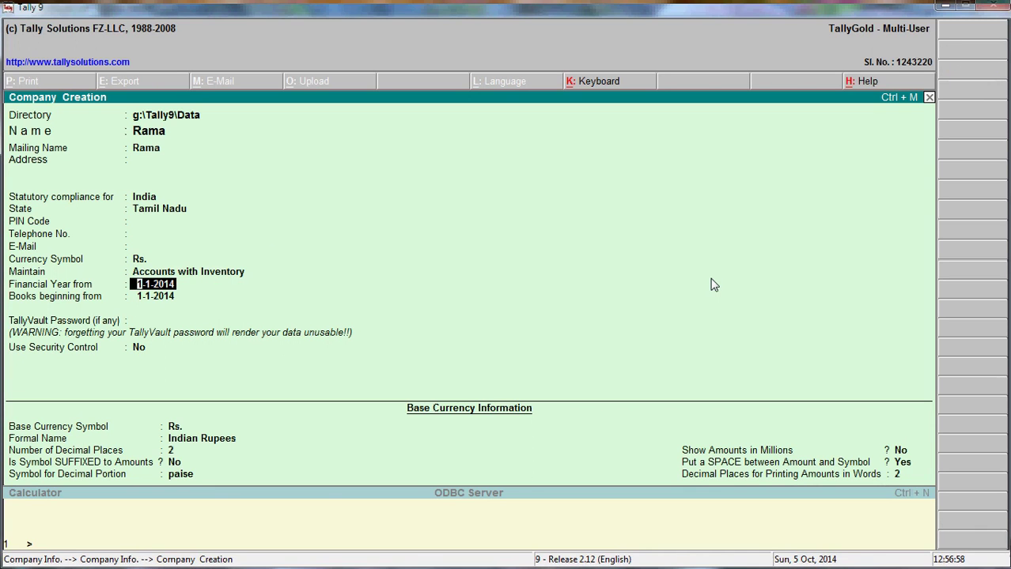
key(BackSpace)
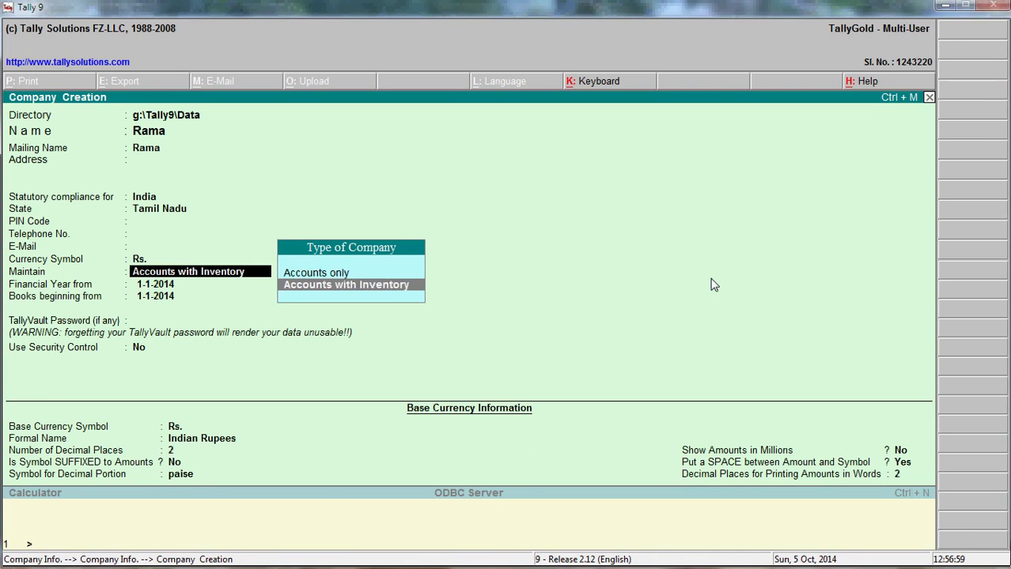
key(Up)
key(Return)
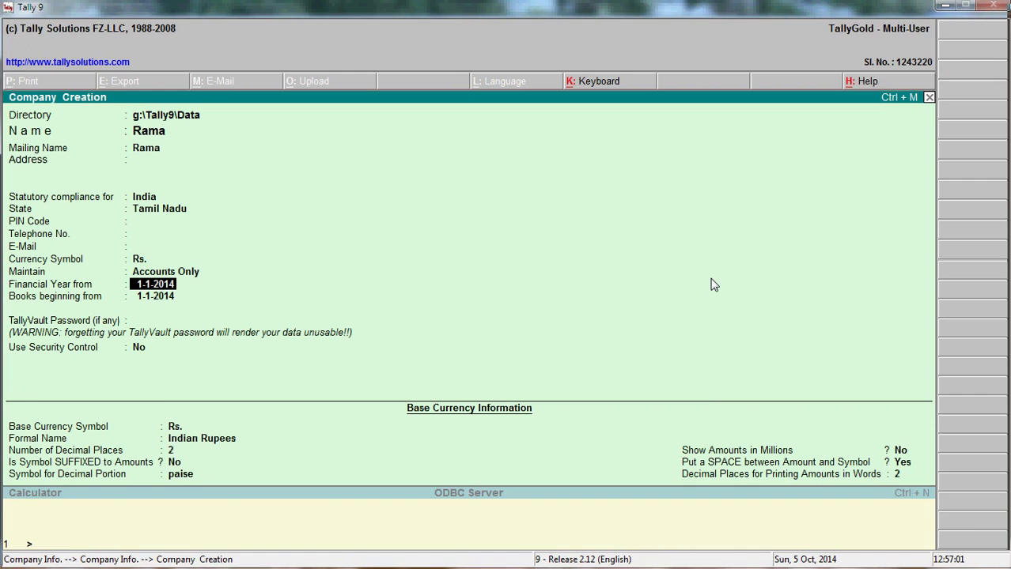
Check the transaction dates in the textbook exercise, and set the company's financial year to start from 1-4-2003.
key(alt+Tab)
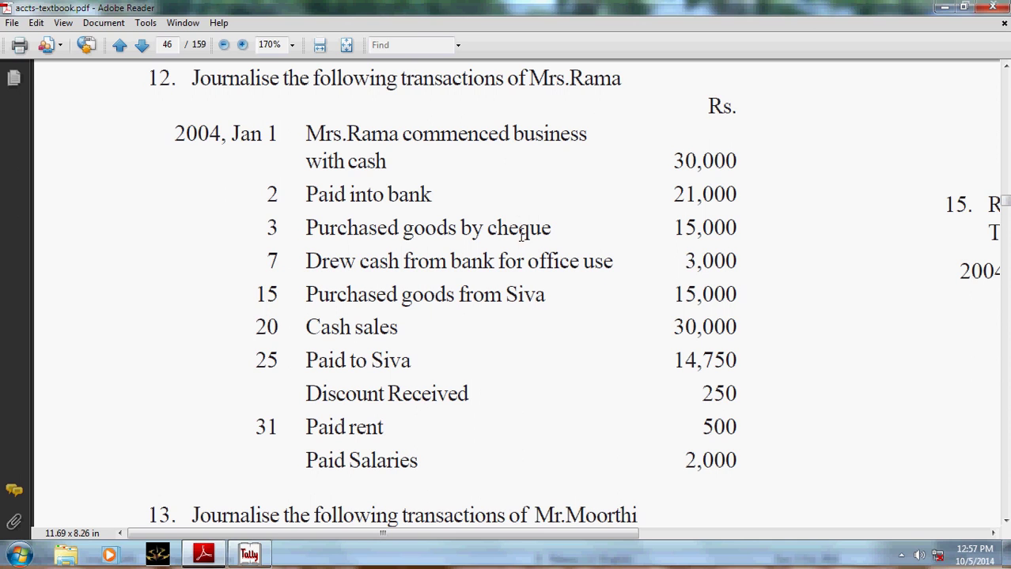
key(alt+Tab)
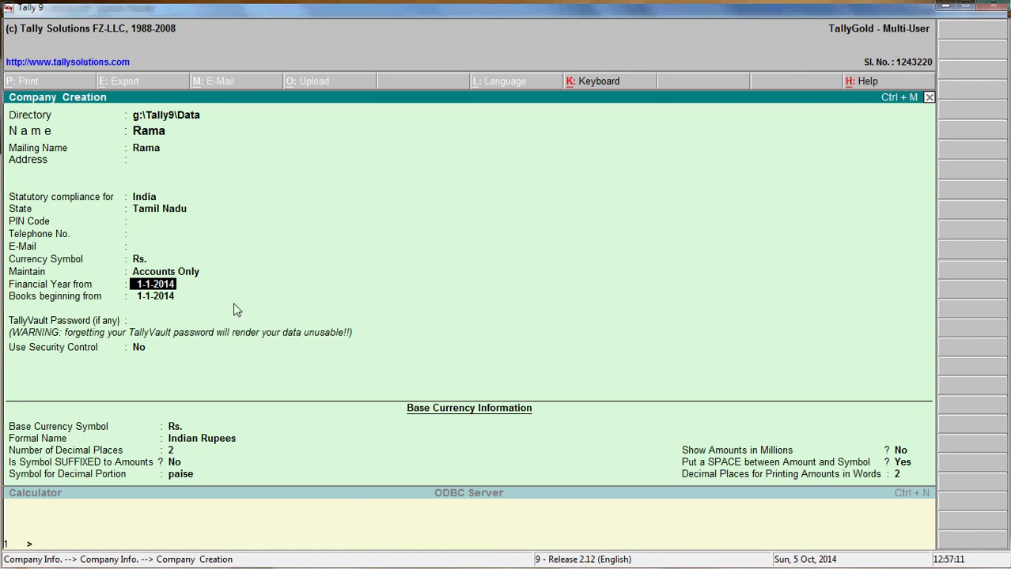
key(alt+Tab)
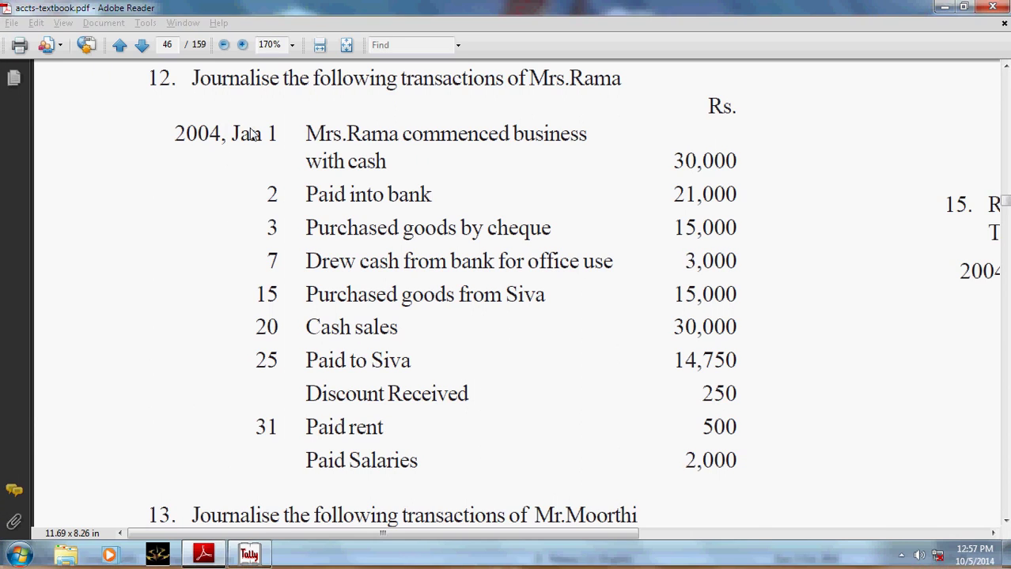
key(alt+Tab)
text(1-)
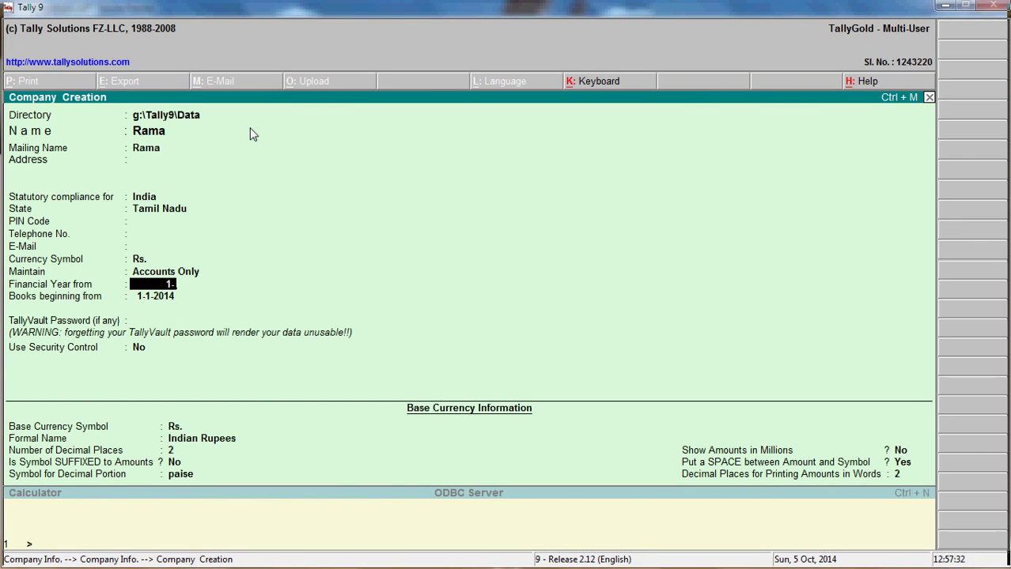
text(4-2003)
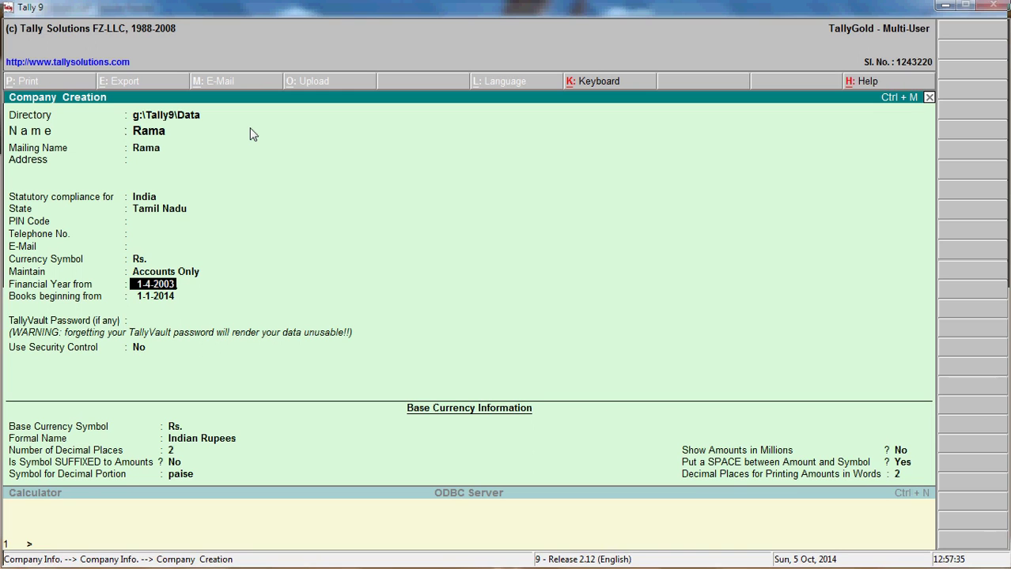
key(Return)
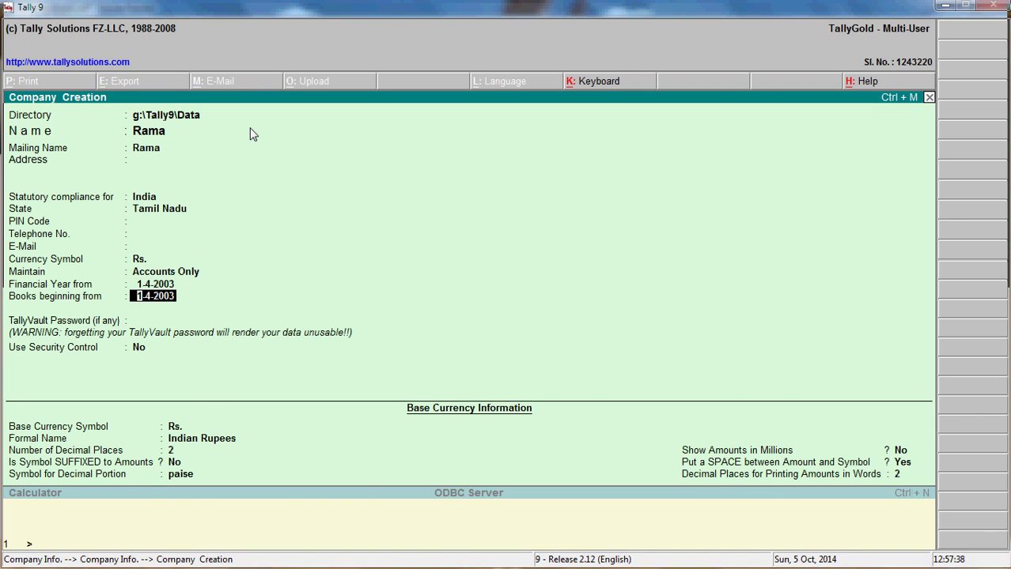
Accept the books beginning date and the remaining security and base currency defaults, and save the new company.
key(Return)
key(Return)
key(Return)
key(Return)
key(Return)
key(Return)
key(Return)
key(Return)
key(Return)
key(Return)
key(Return)
key(Return)
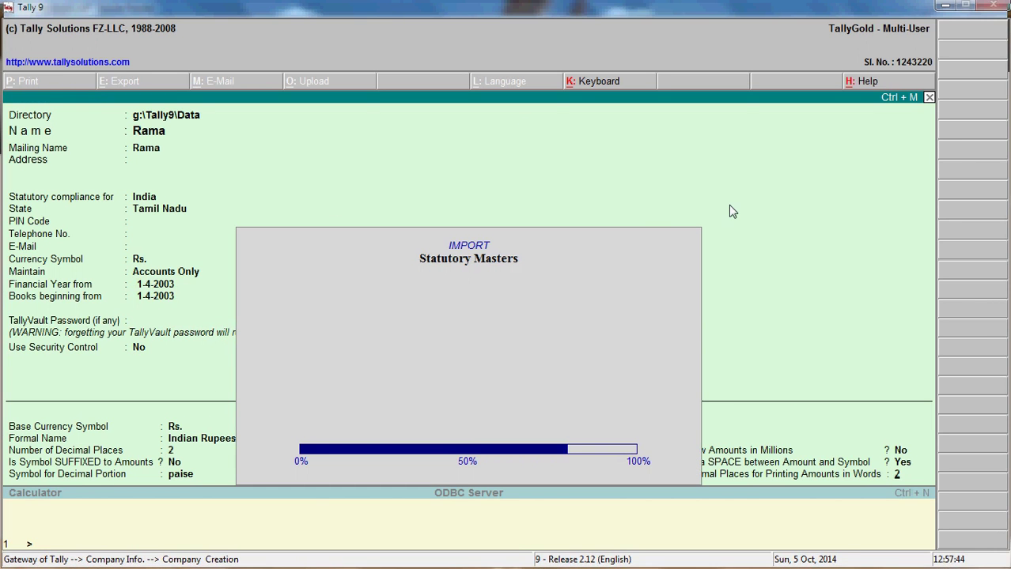
Review the exercise's transactions in the textbook, and open multiple ledger creation in Tally with All Items as the group.
key(alt+Tab)
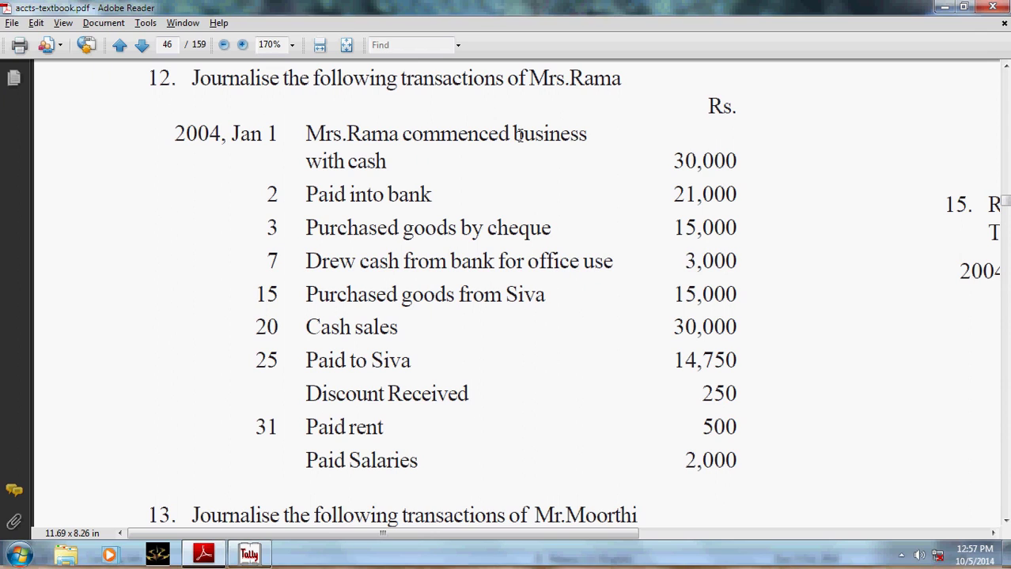
key(alt+Tab)
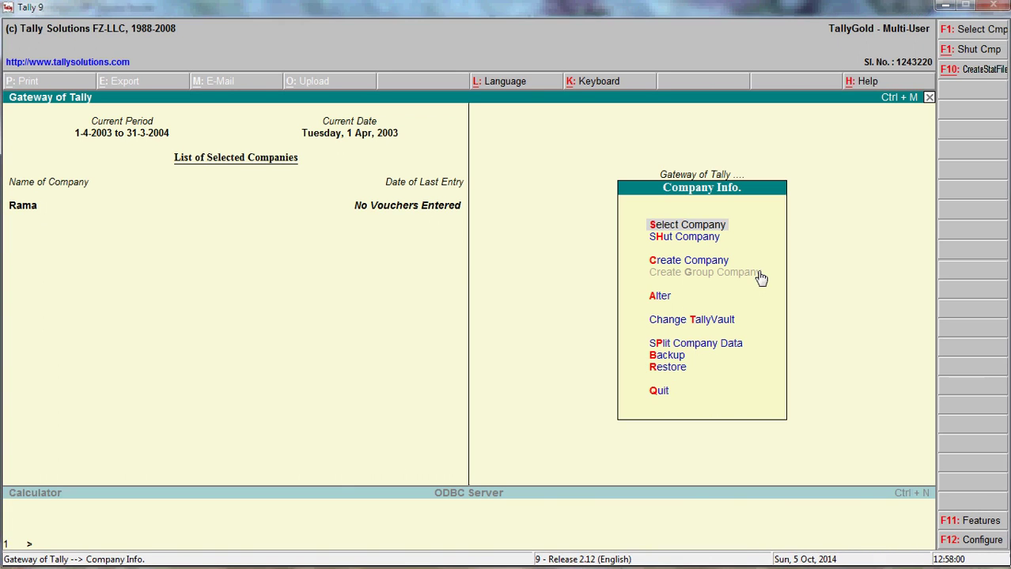
key(Escape)
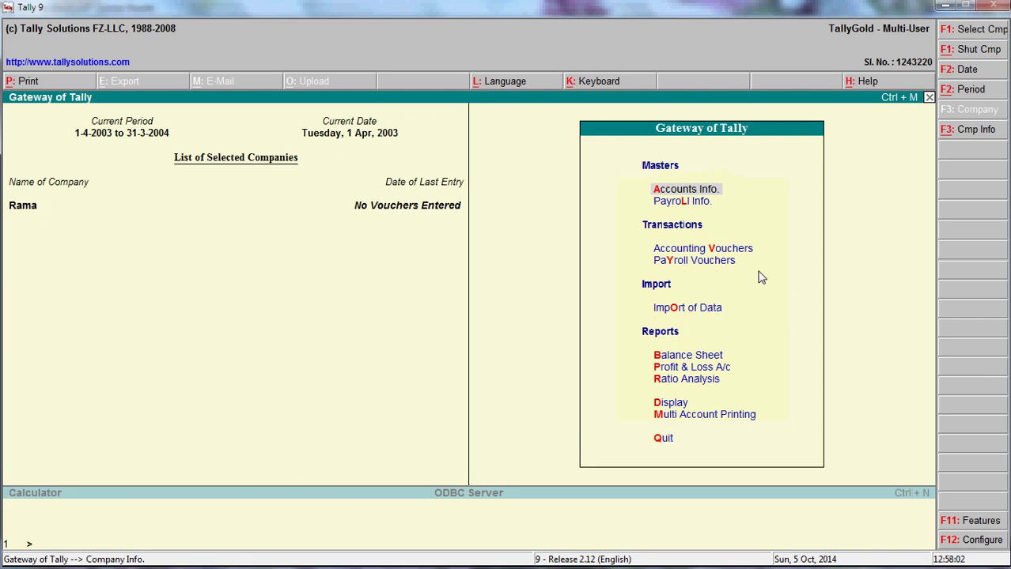
click(701, 191)
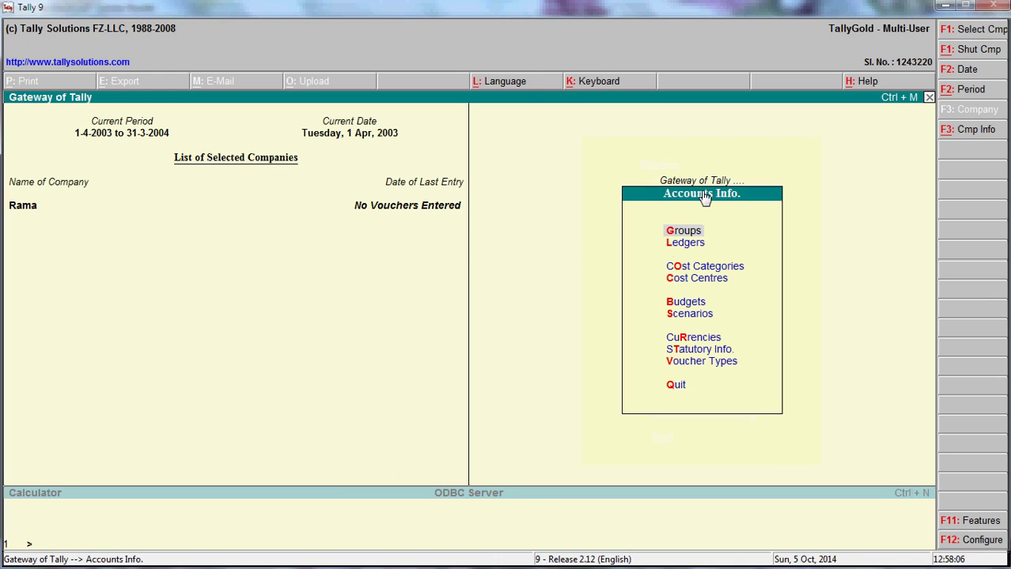
key(Down)
key(Return)
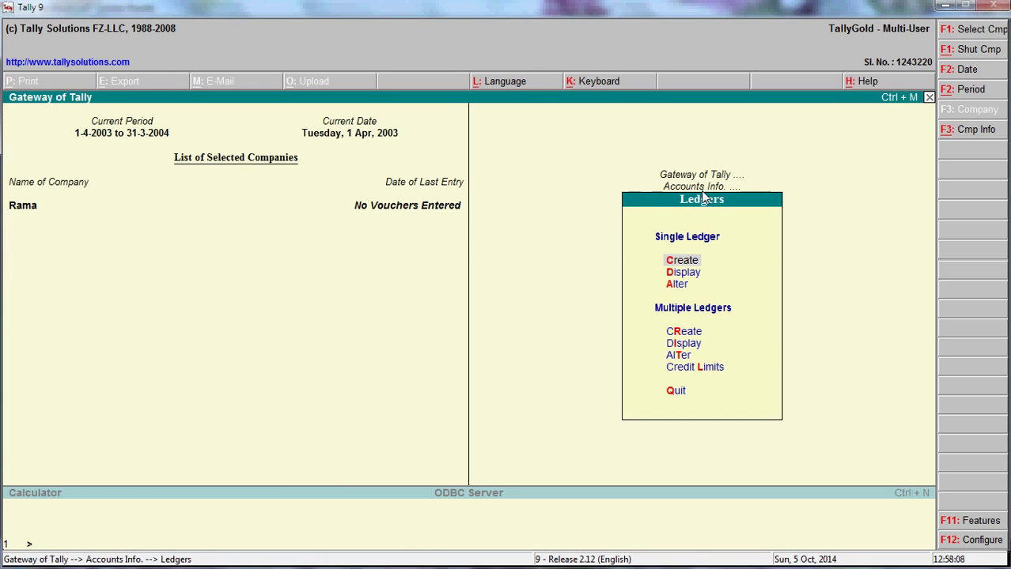
key(Down)
key(Down)
key(Down)
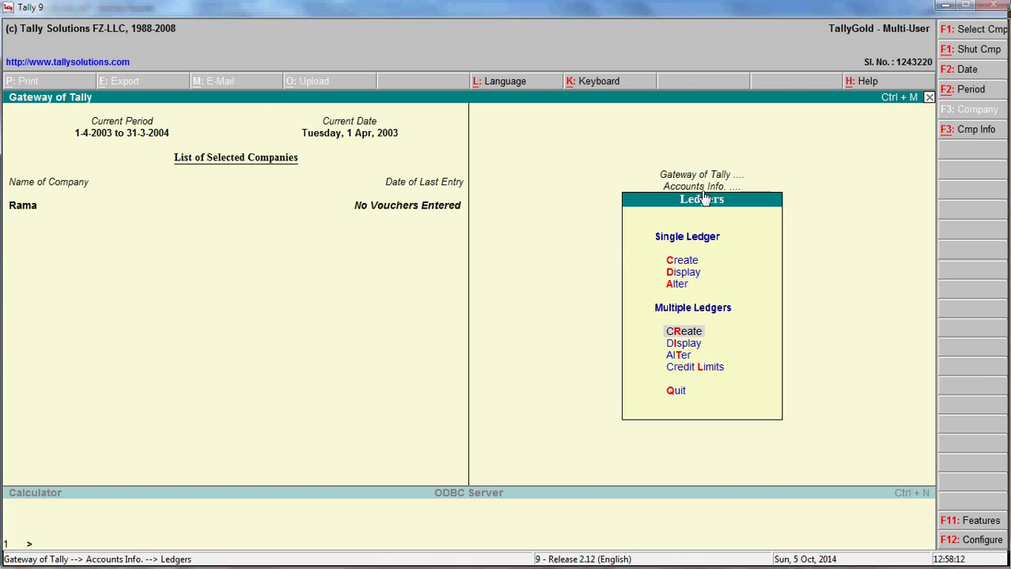
key(Return)
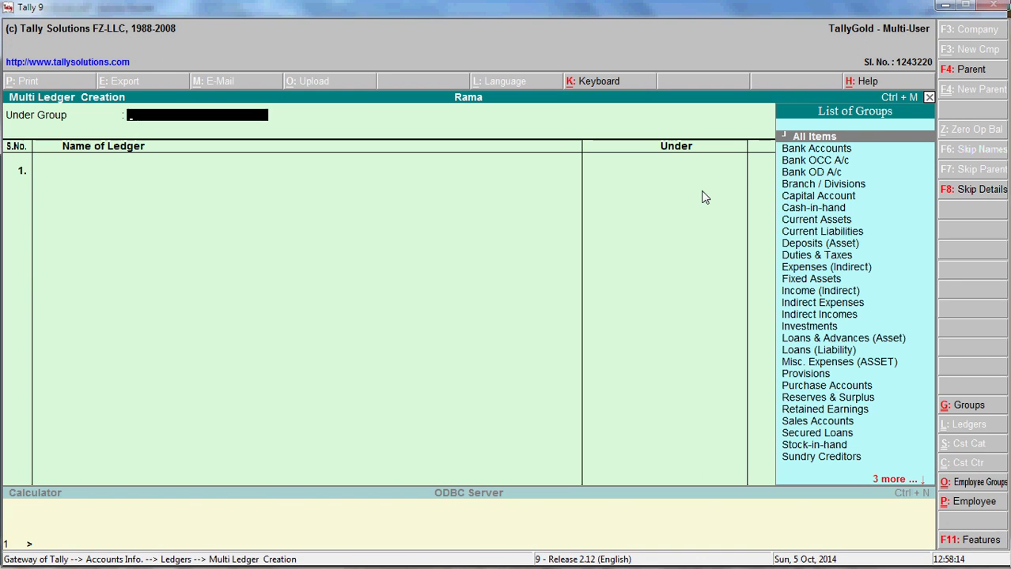
key(Return)
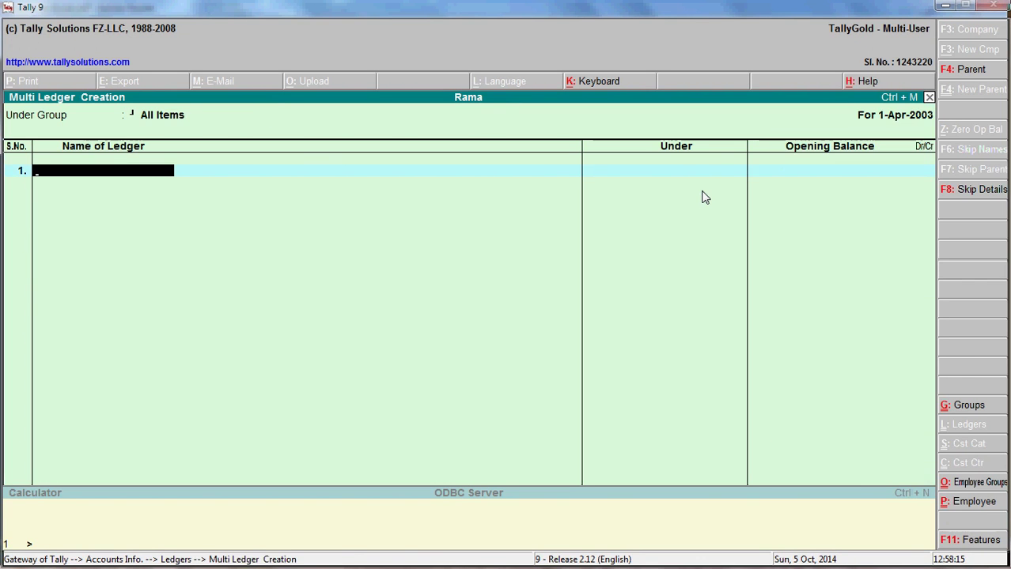
Consult the textbook's first transaction and add a ledger named Capital A.C under Capital Account without an opening balance.
key(alt+Tab)
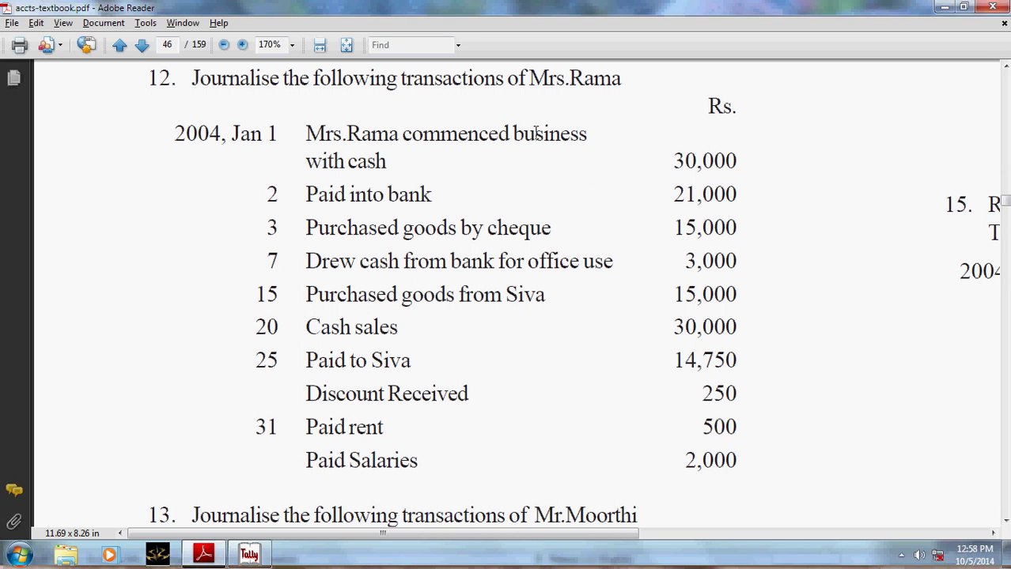
key(alt+Tab)
text(Capital)
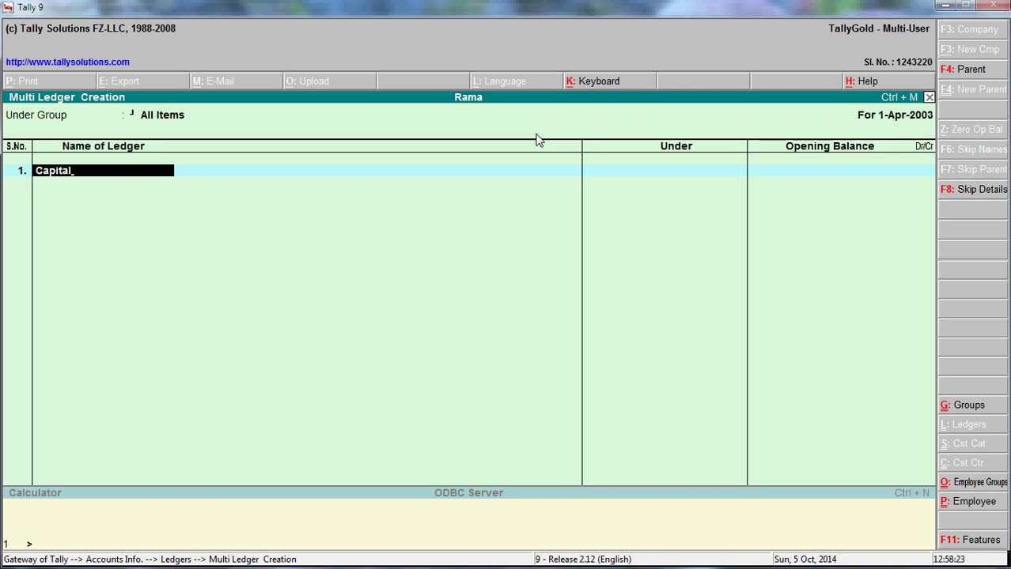
text( A.c)
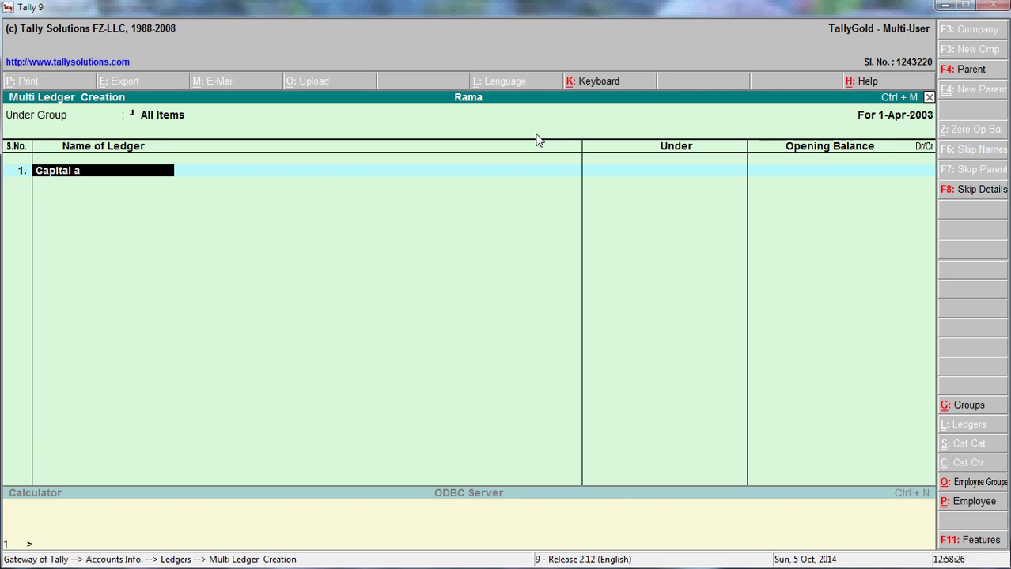
key(Return)
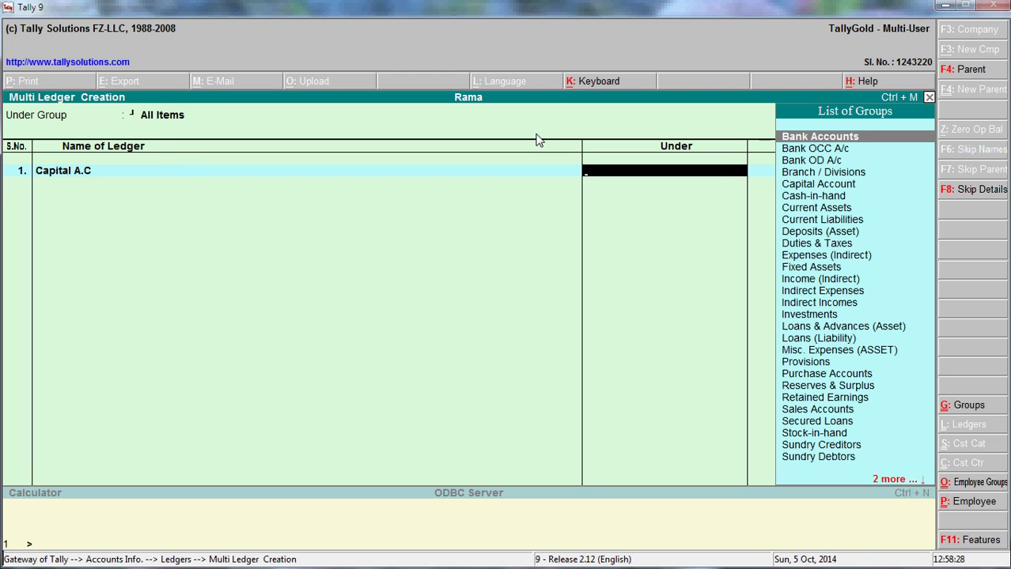
text(Ca)
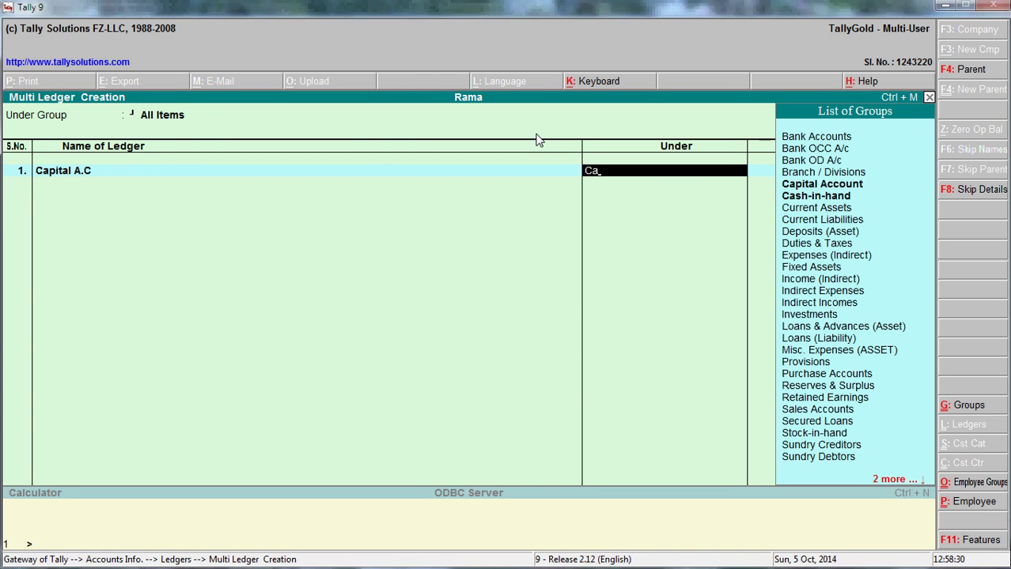
key(Return)
key(Return)
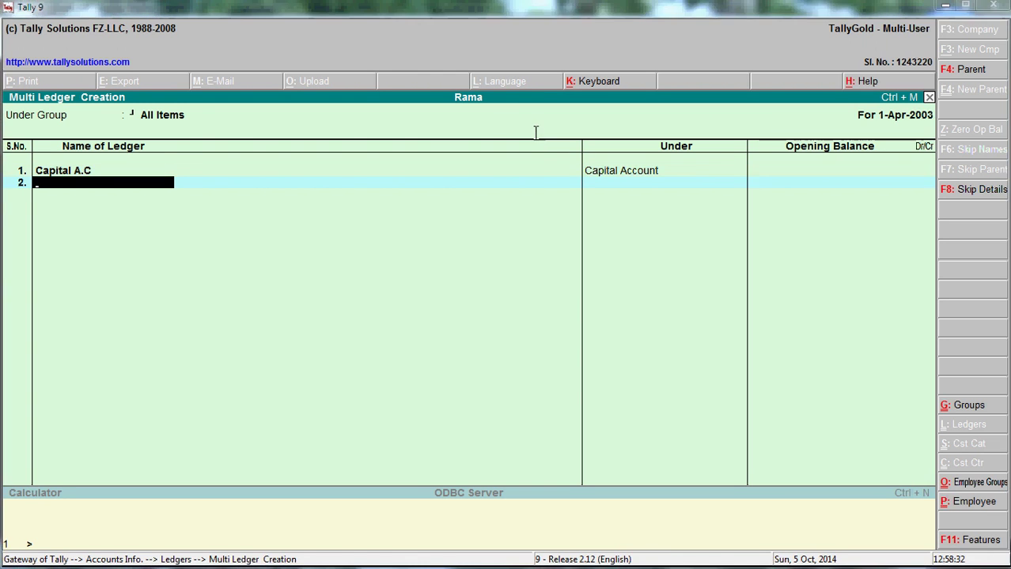
Consult the textbook's bank transaction and add a ledger named Bank A/c under Bank Accounts without an opening balance.
key(alt+Tab)
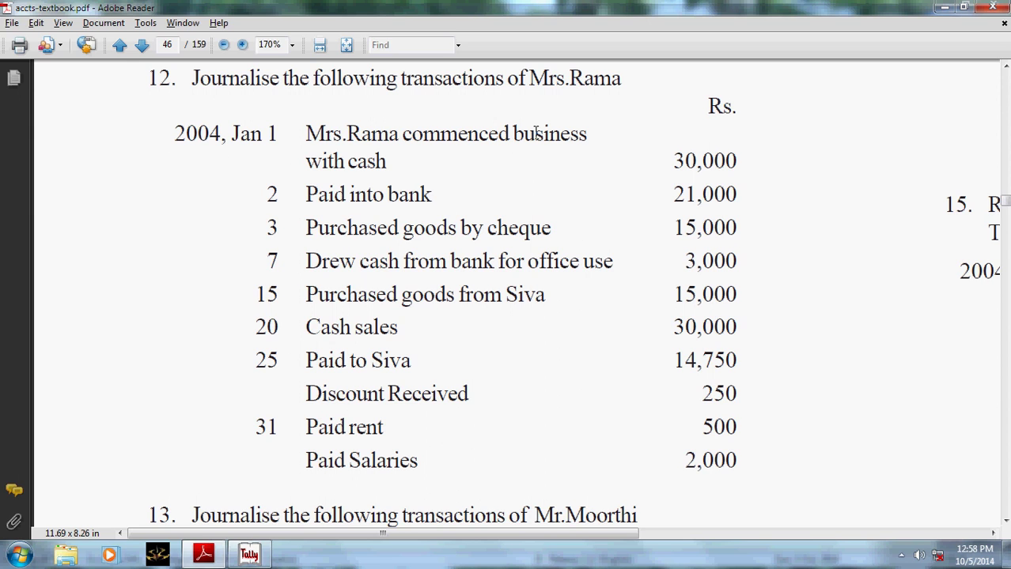
key(alt+Tab)
text(Bank A/c)
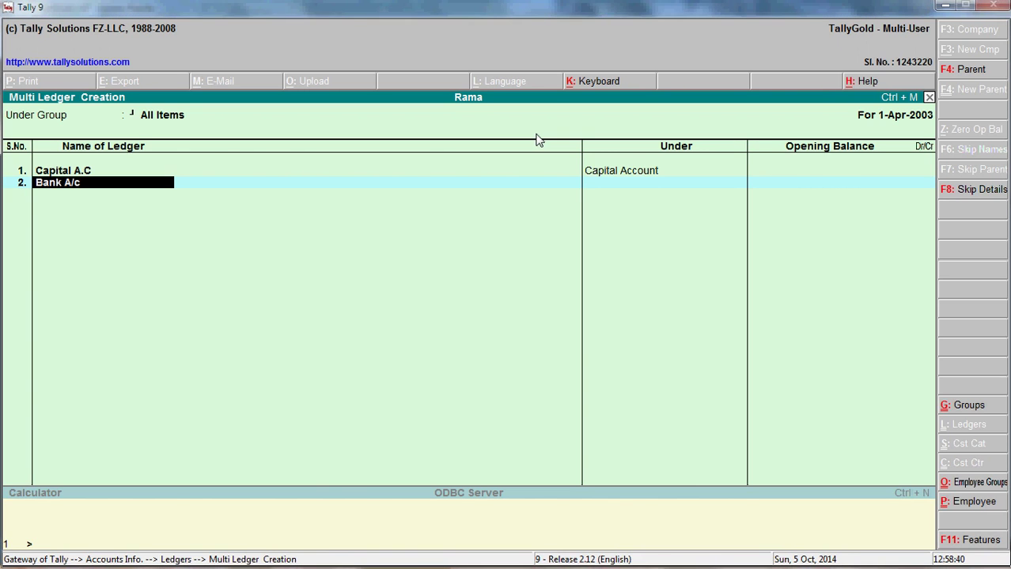
key(Return)
text(Bank)
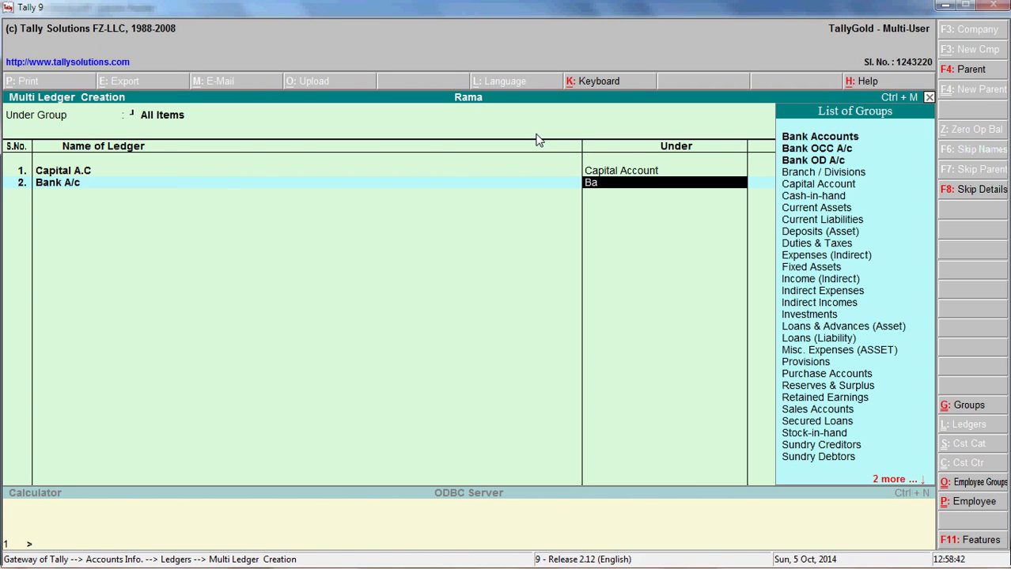
key(Return)
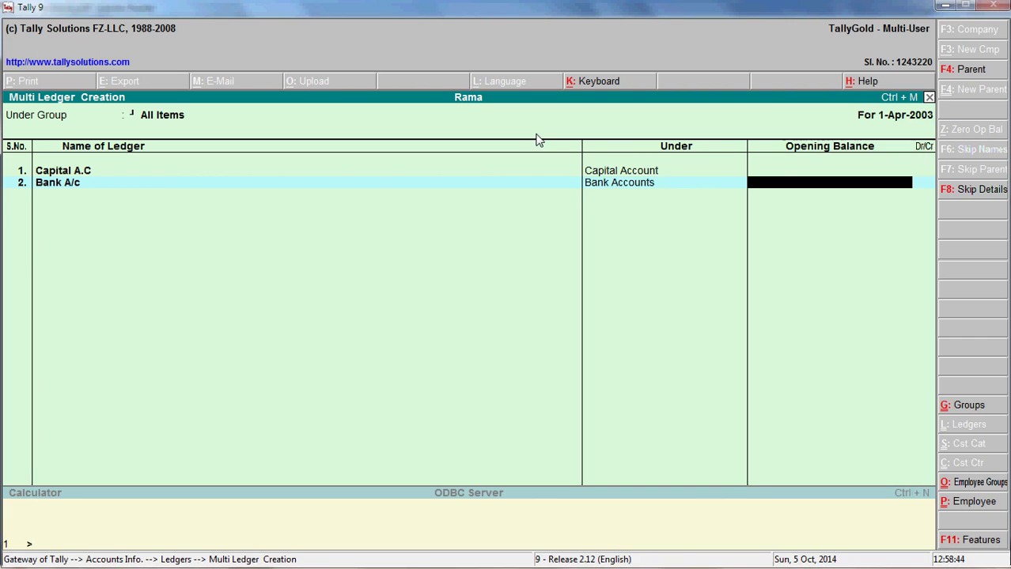
key(Return)
Consult the textbook's goods purchase by cheque and add a ledger named Purchase A/c under Purchase Accounts without an opening balance.
key(alt+Tab)
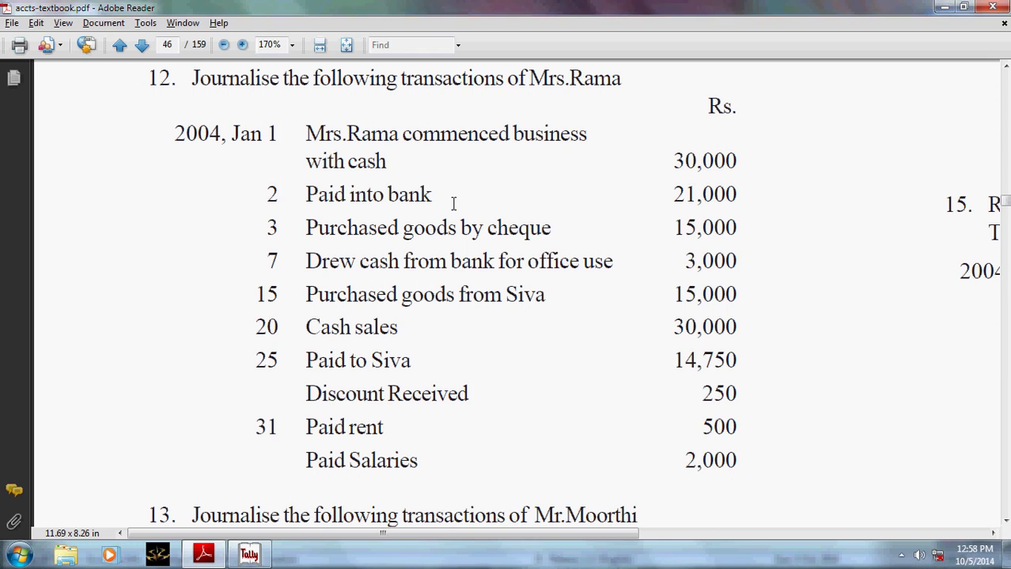
key(alt+Tab)
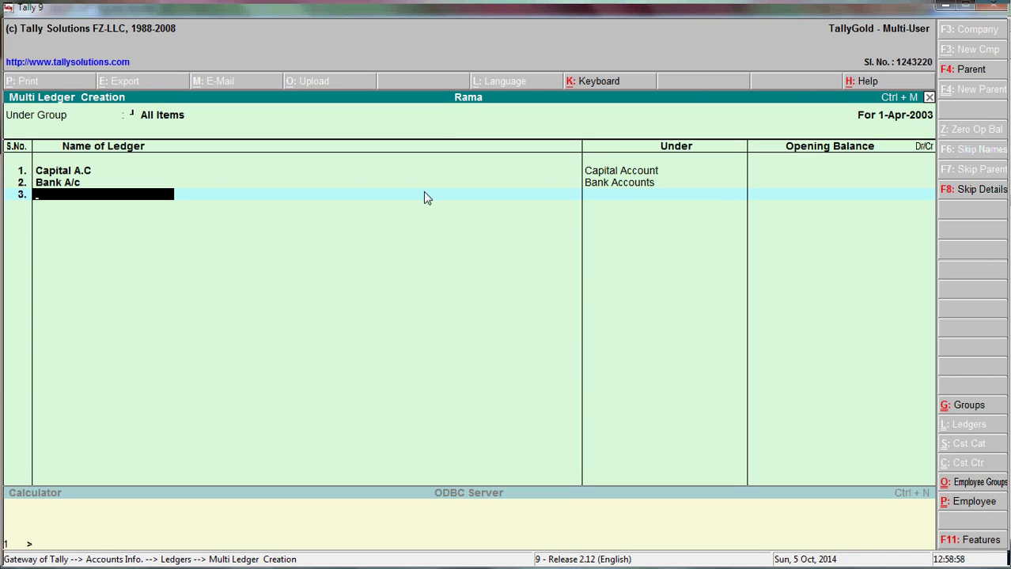
key(alt+Tab)
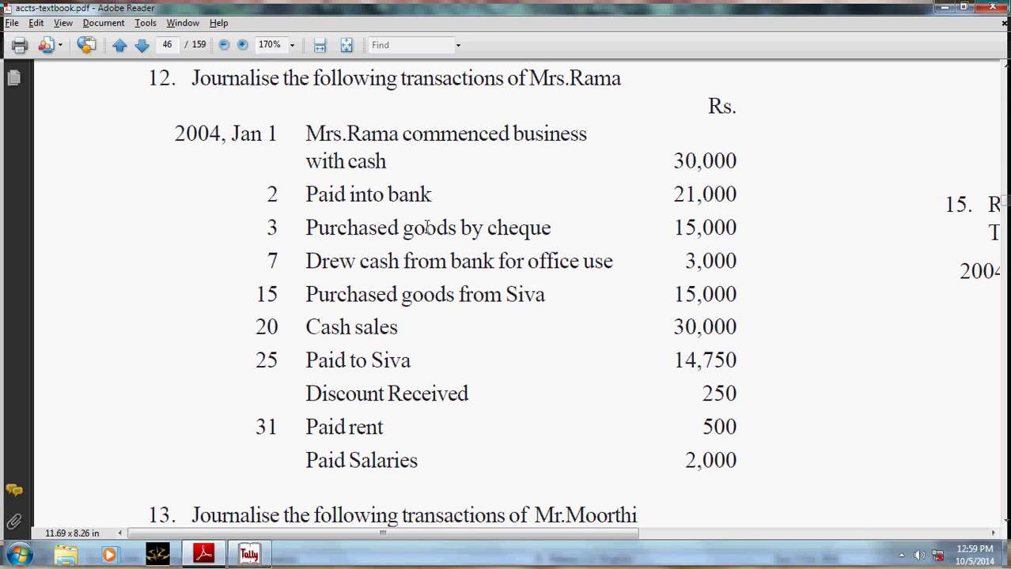
key(alt+Tab)
text(Purchase a/c)
key(Return)
text(Pu)
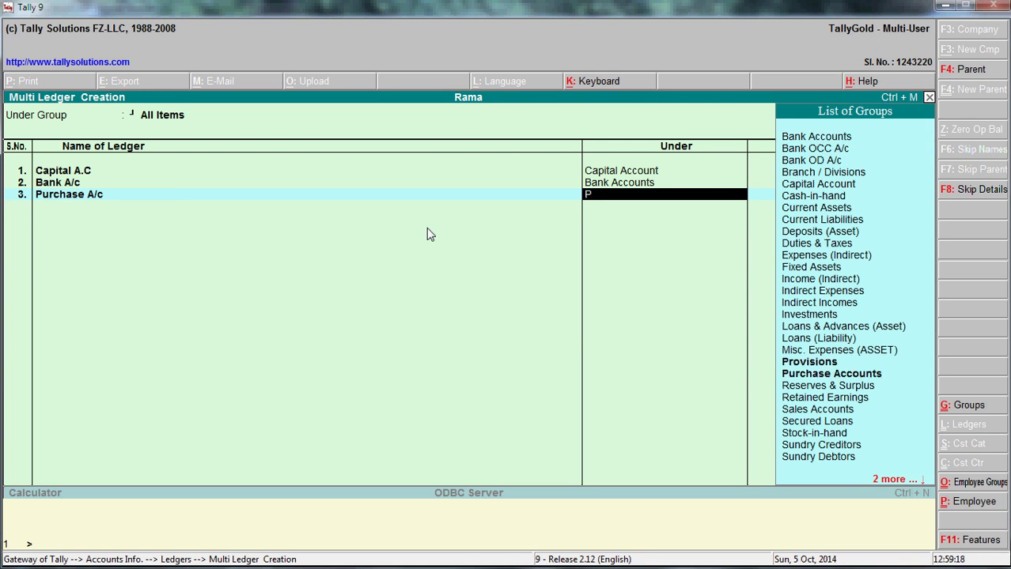
key(Return)
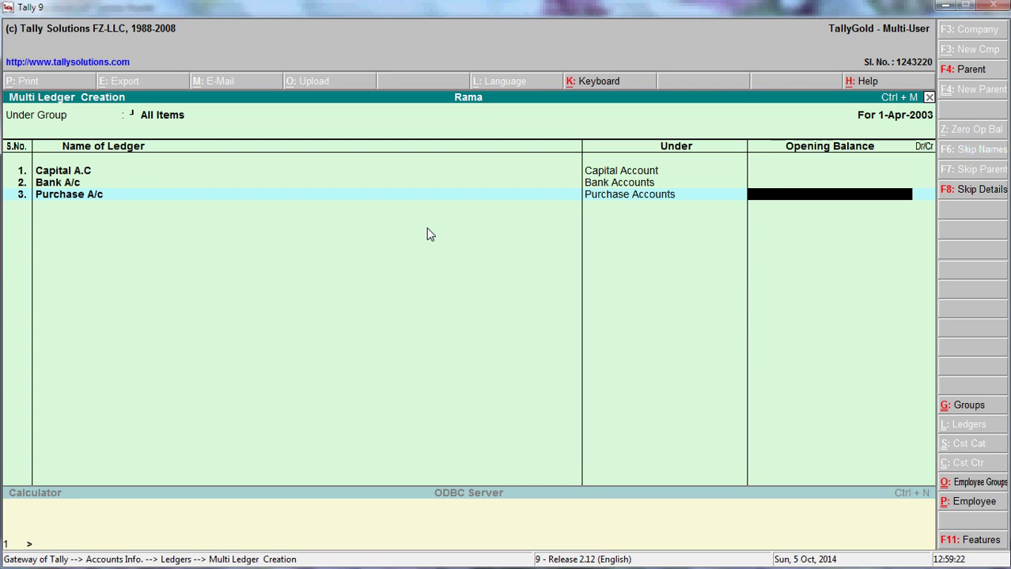
key(Return)
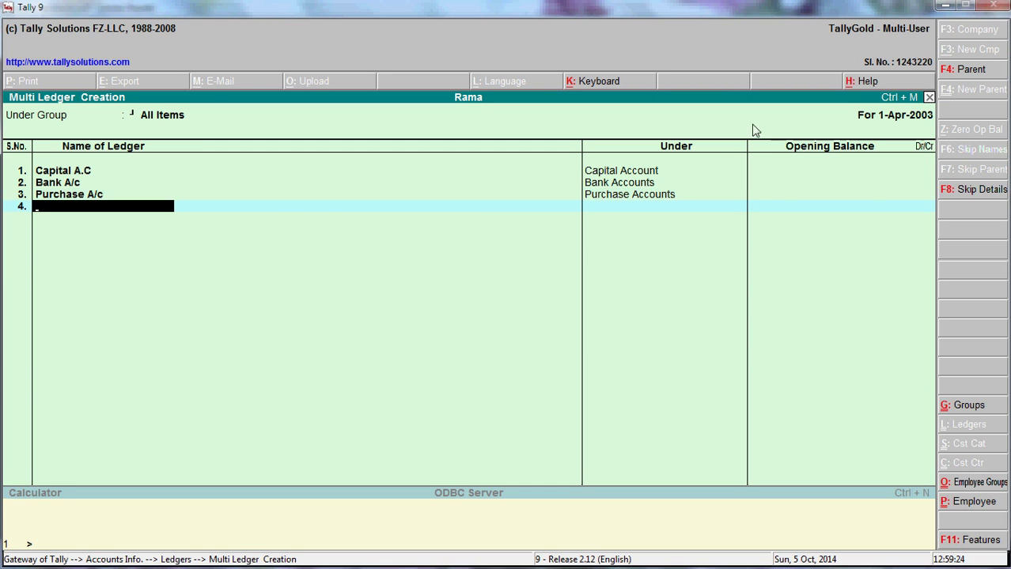
Consult the textbook's 15 January credit purchase and add a ledger named after the supplier under Sundry Creditors without an opening balance.
key(alt+Tab)
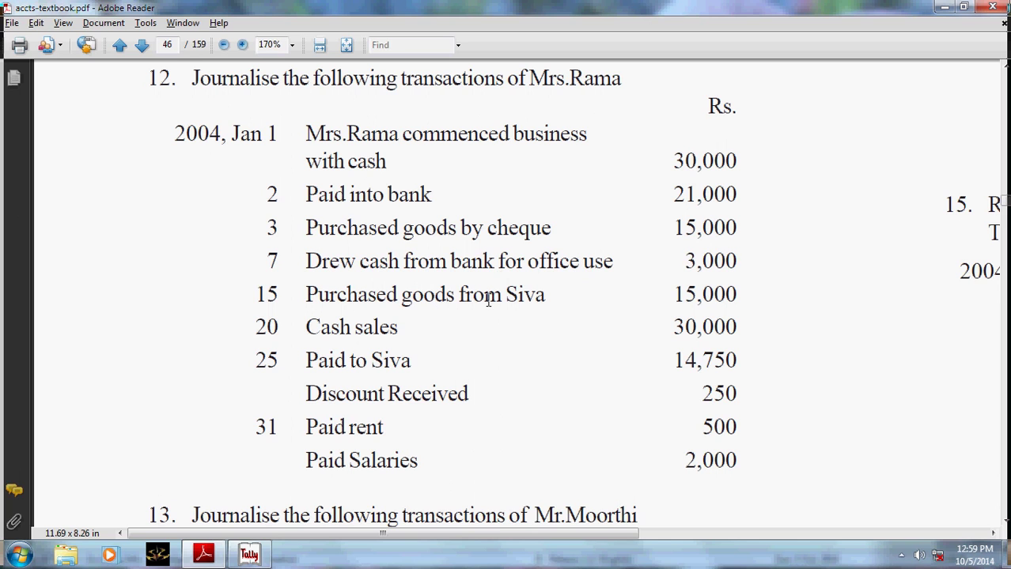
text(Siva)
key(Return)
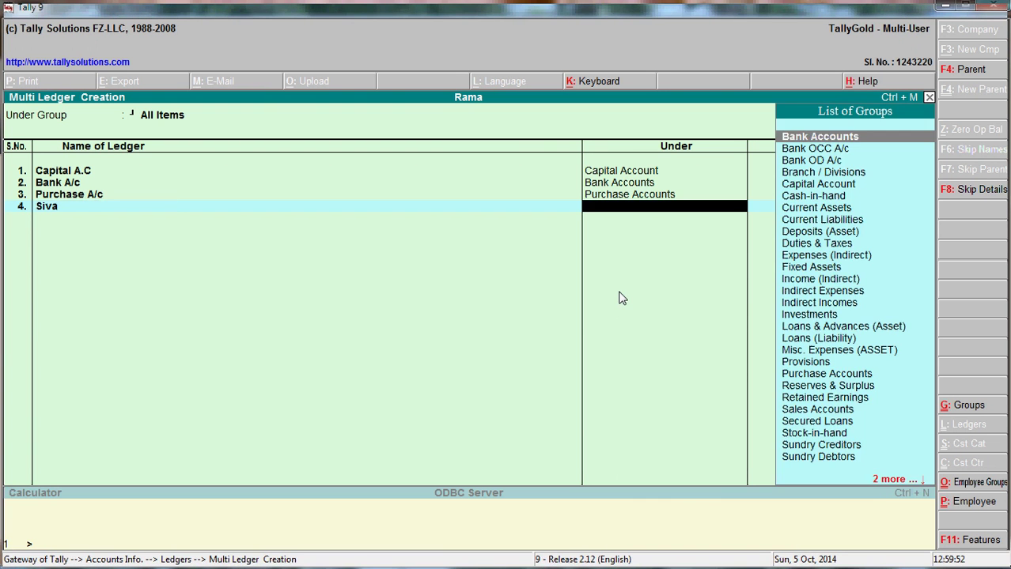
text(Sundry C)
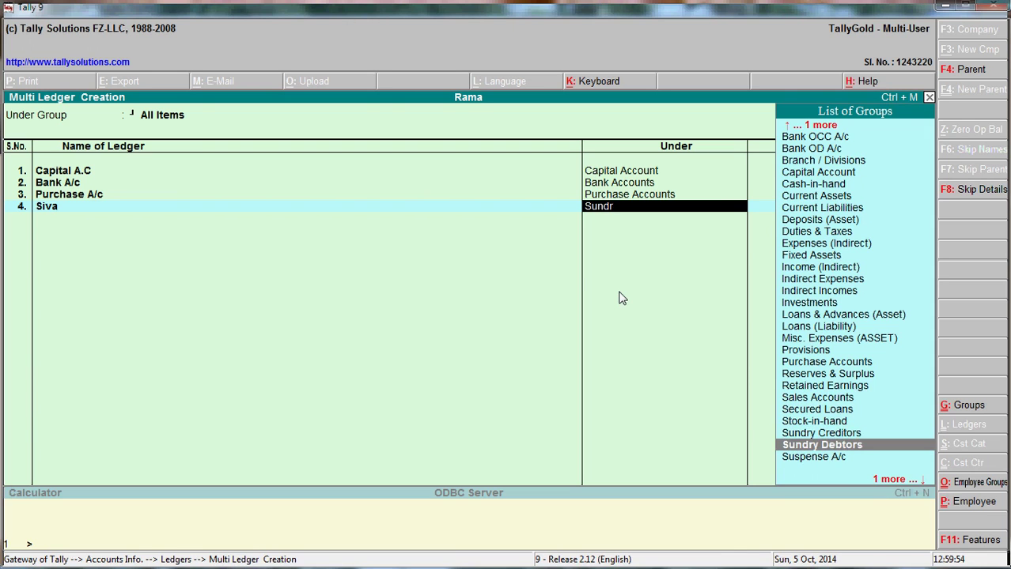
key(Return)
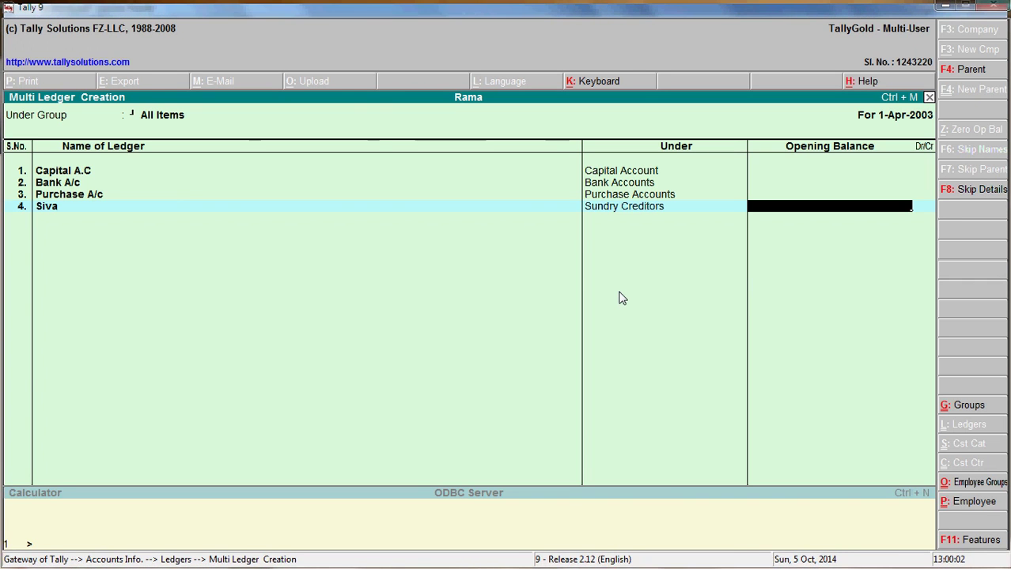
key(Return)
Consult the textbook's cash sales transaction and add a ledger named Sales under Sales Accounts without an opening balance.
key(alt+Tab)
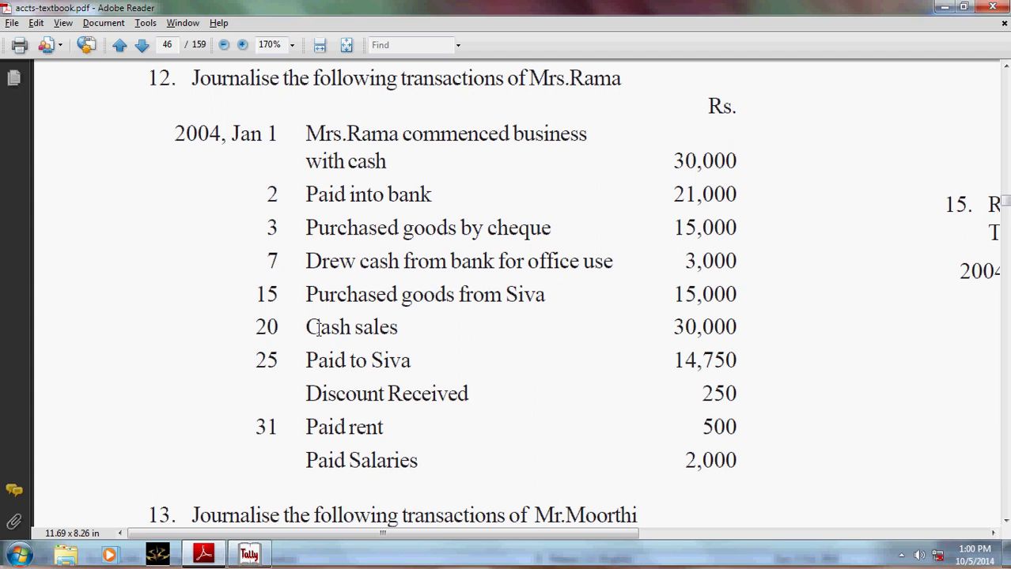
drag(354, 326, 432, 330)
click(433, 336)
key(alt+Tab)
text(Sa)
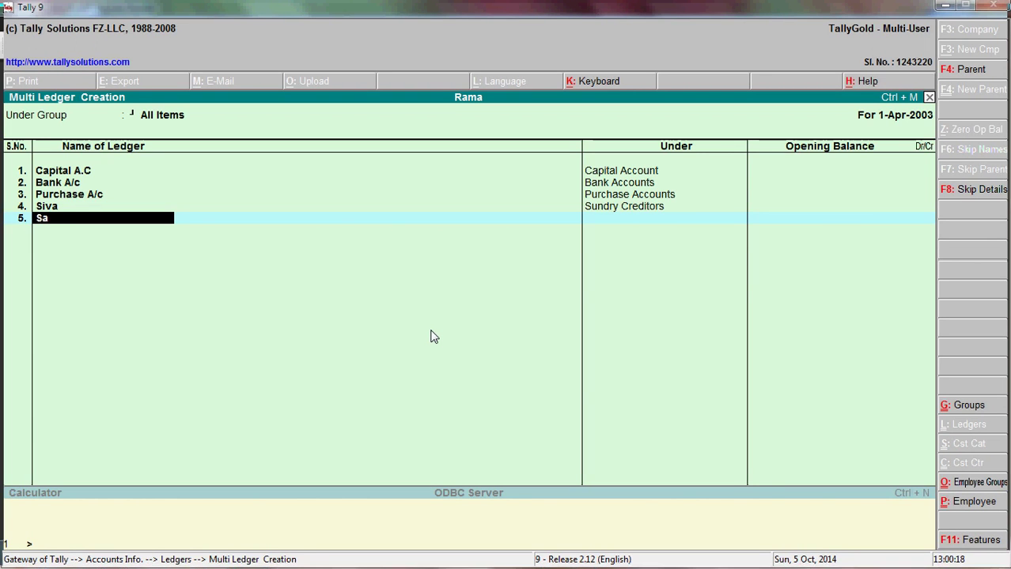
key(Return)
text(Sa)
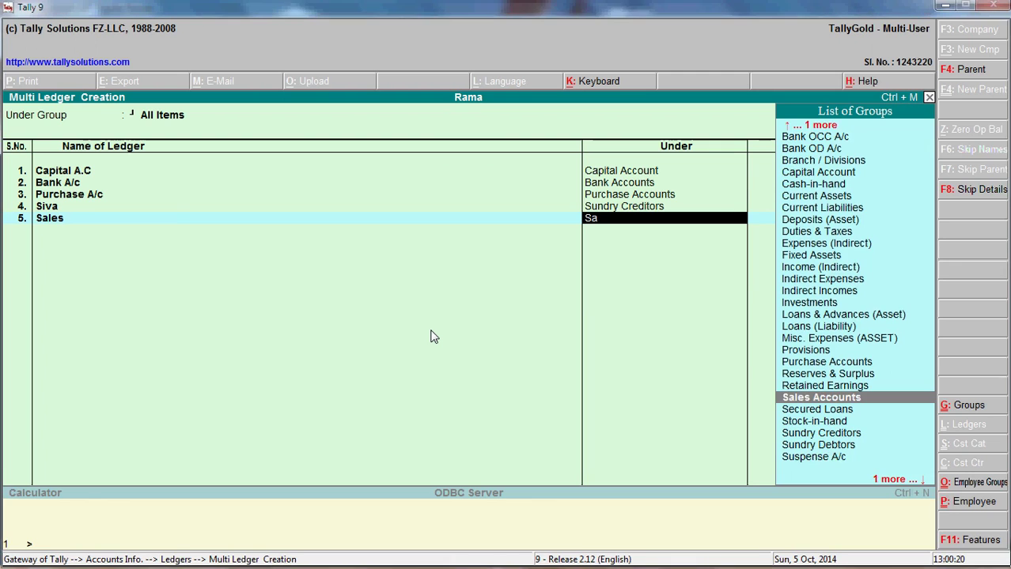
key(Return)
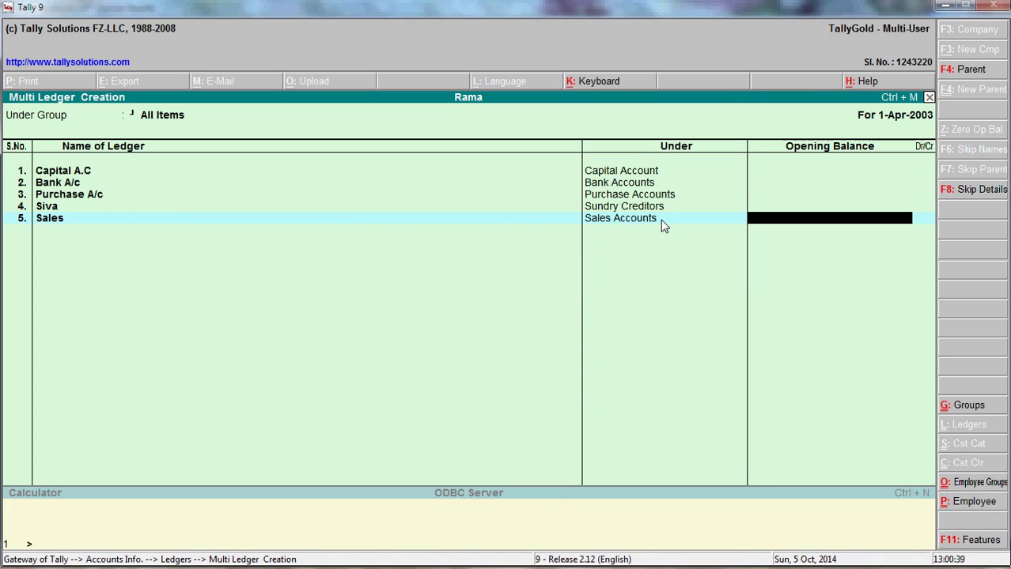
key(alt+Tab)
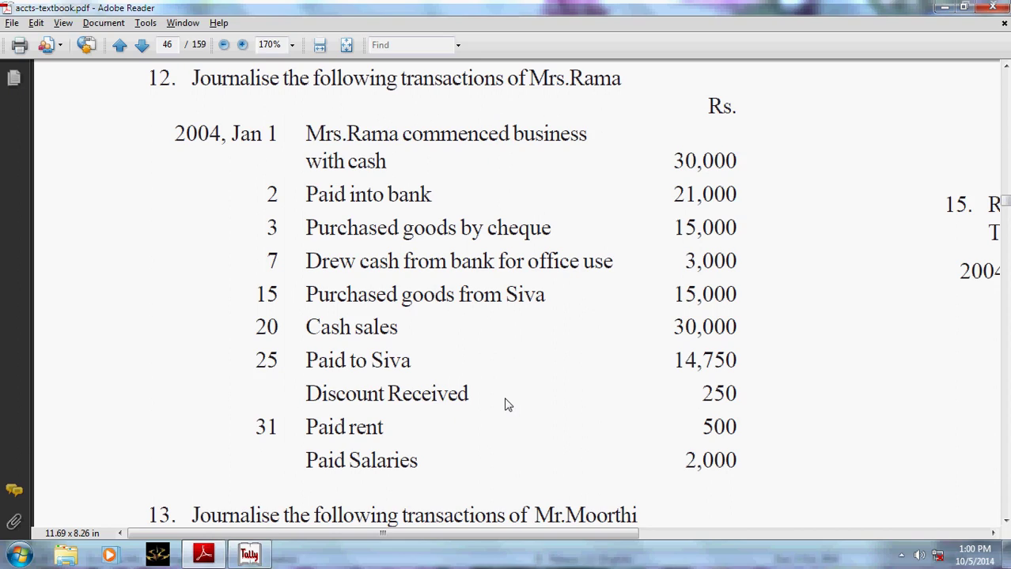
key(alt+Tab)
key(Return)
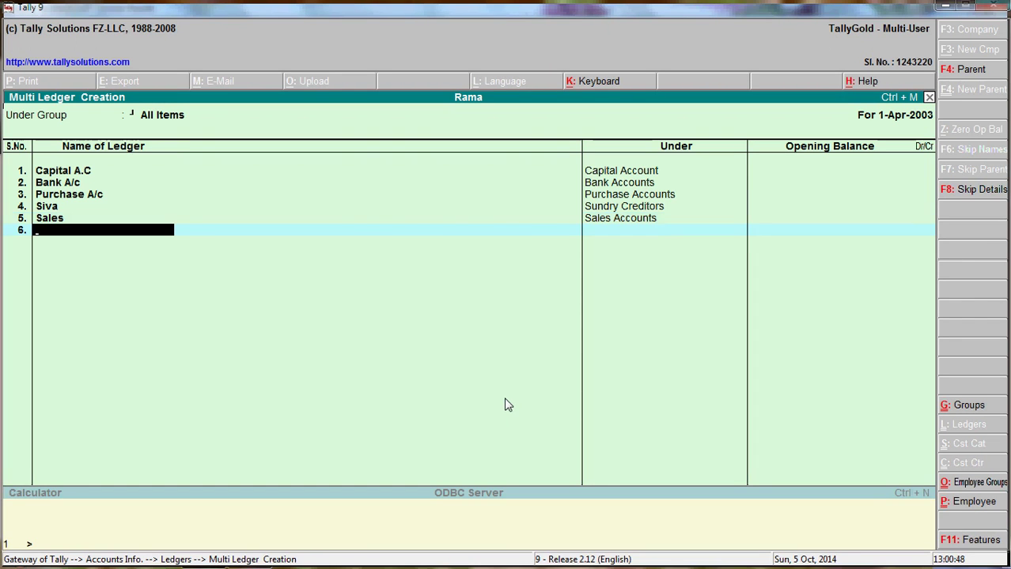
Add a ledger named Discount under Indirect Incomes for the discount received, without an opening balance.
text(Discount)
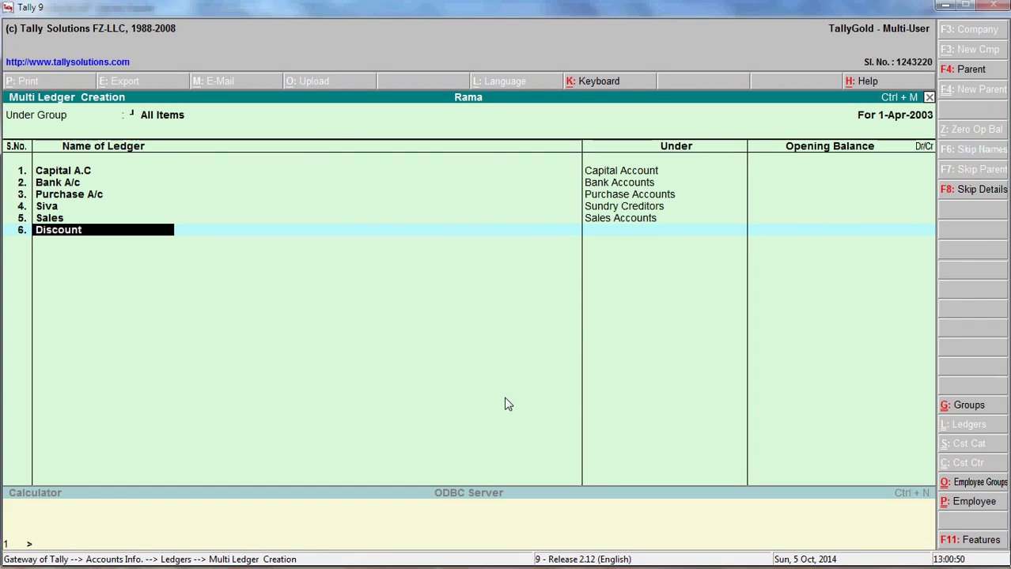
key(Return)
text(Ind)
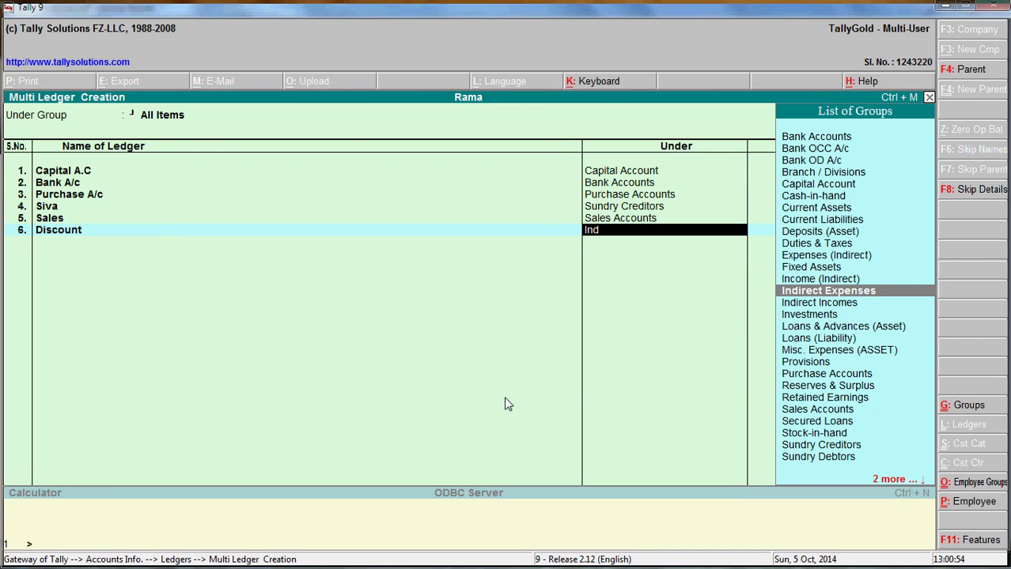
key(Down)
key(Return)
key(Return)
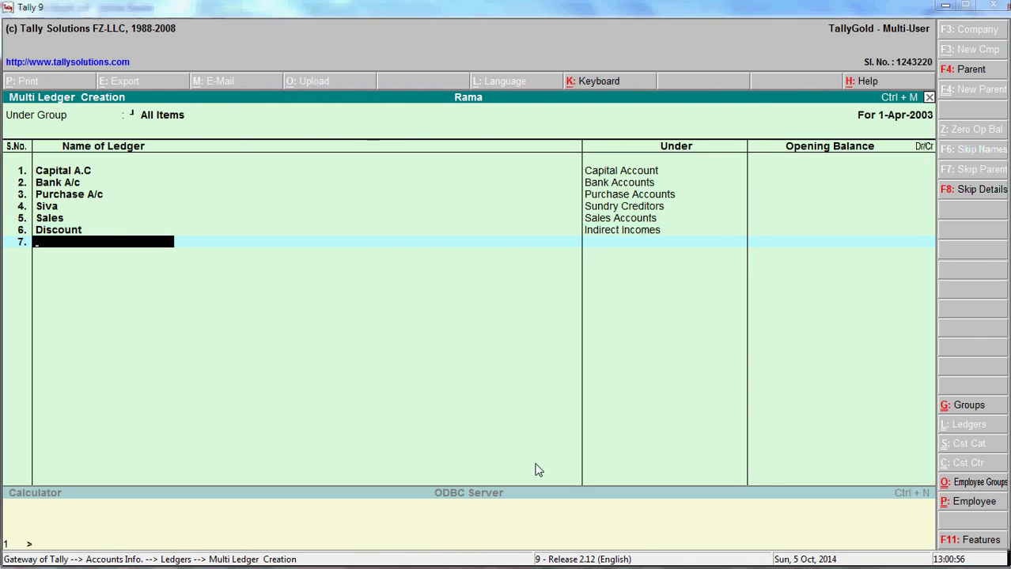
Consult the textbook's rent payment and add a ledger named Rent A/c under Indirect Expenses without an opening balance.
key(alt+Tab)
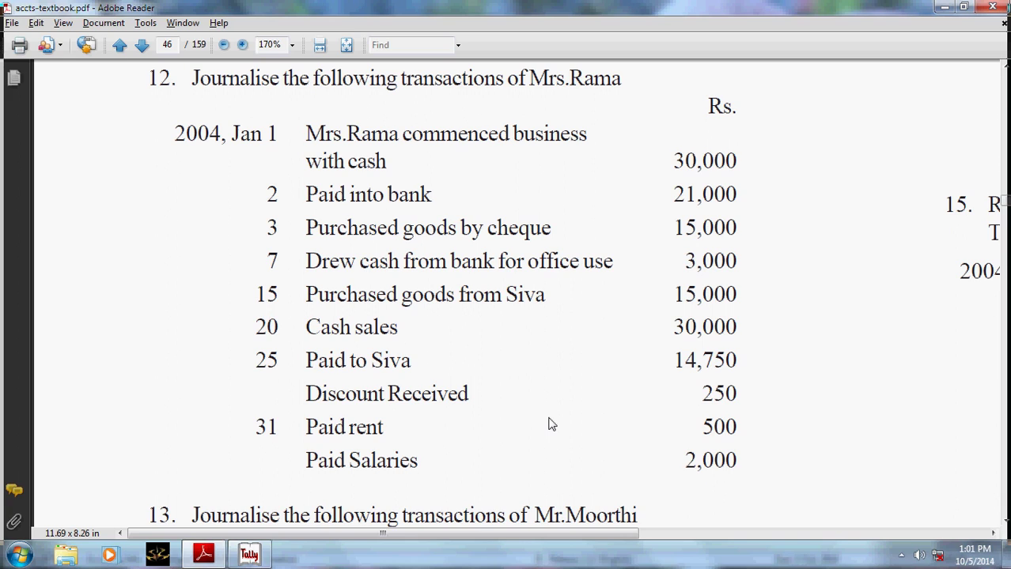
key(alt+Tab)
text(Rent A/c)
key(Return)
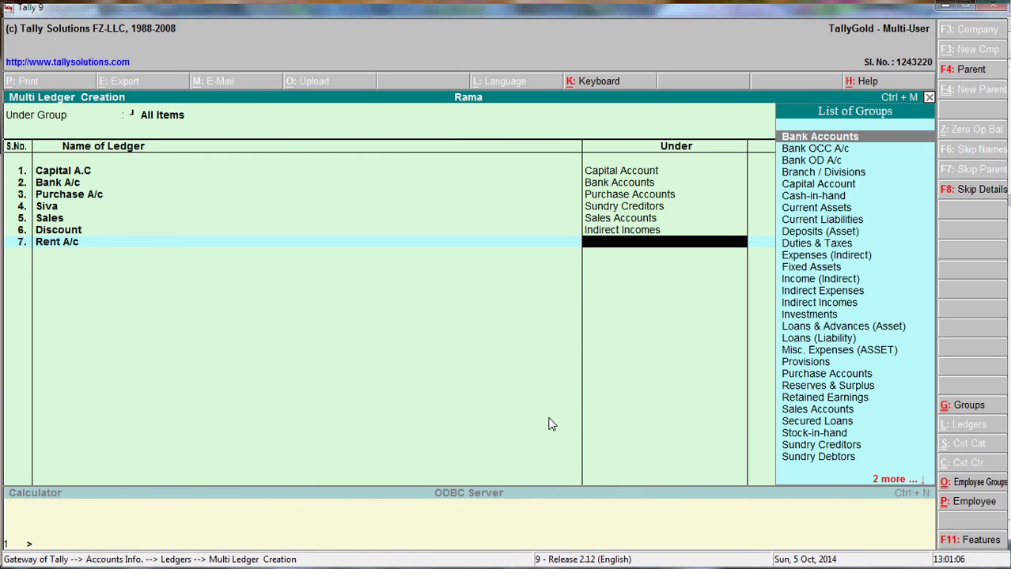
text(In)
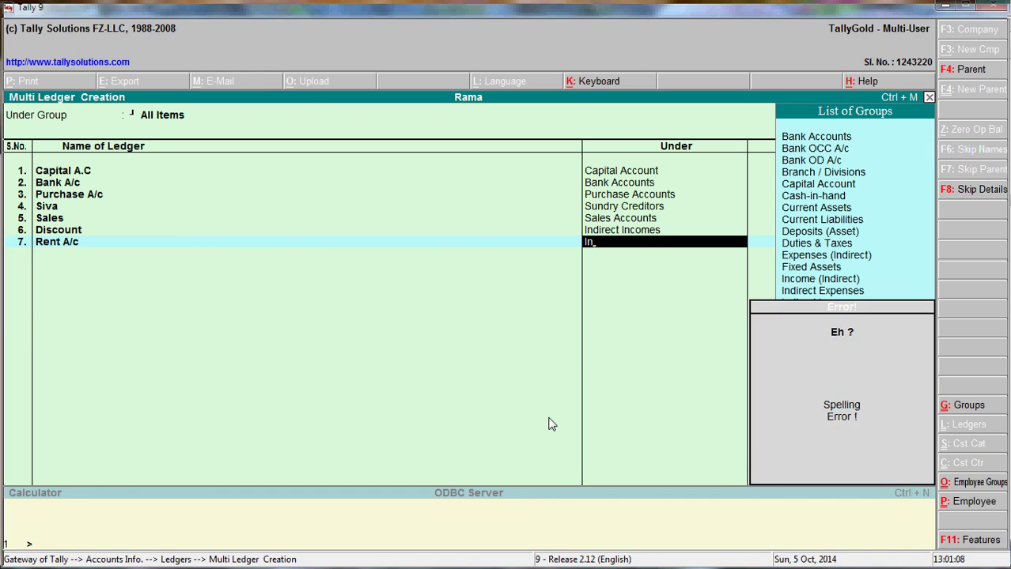
key(Down)
key(Return)
key(Return)
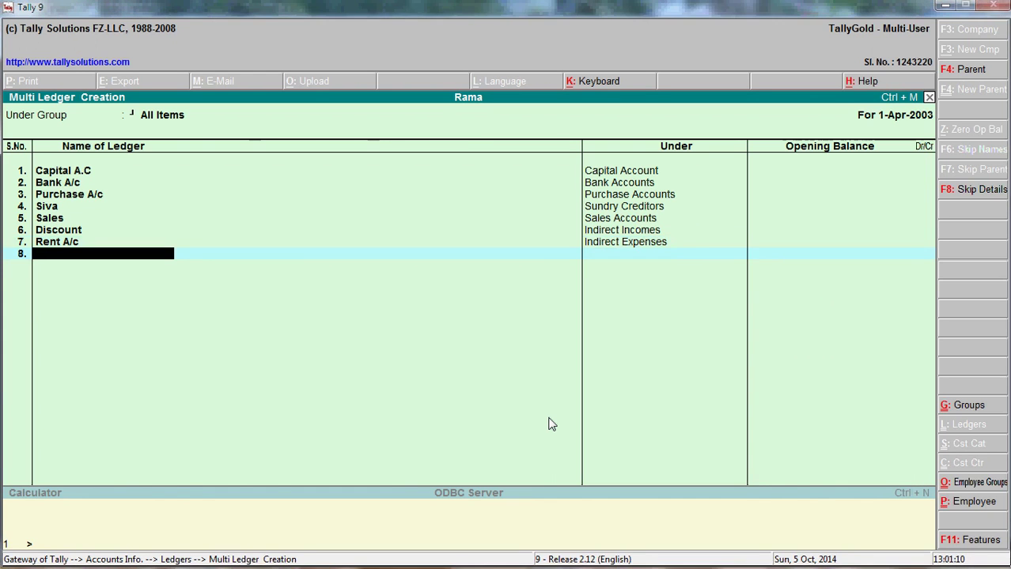
Consult the textbook's last transaction and add a ledger named Salaries under Indirect Expenses without an opening balance.
key(alt+Tab)
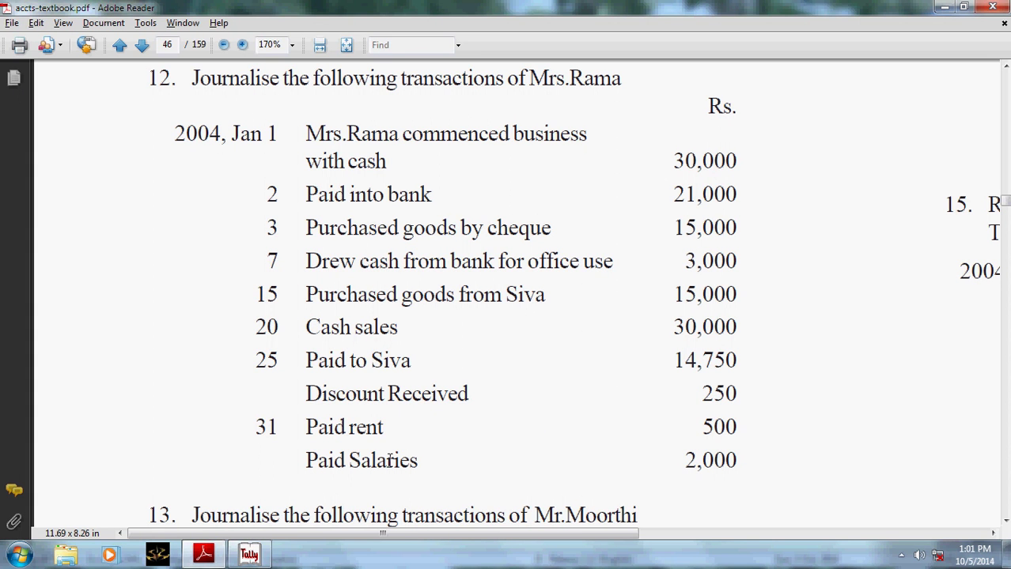
key(alt+Tab)
text(Sal)
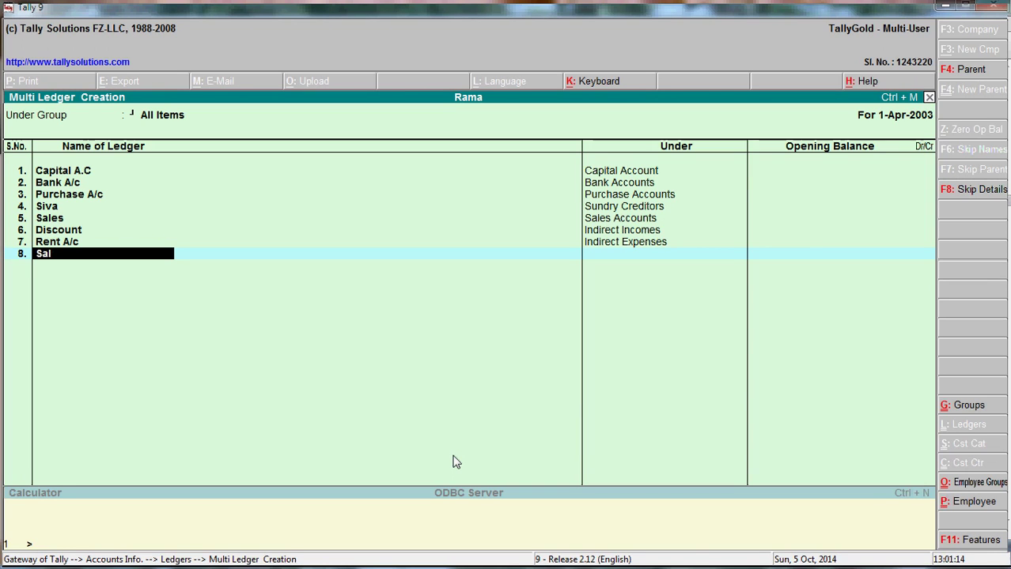
text(aries)
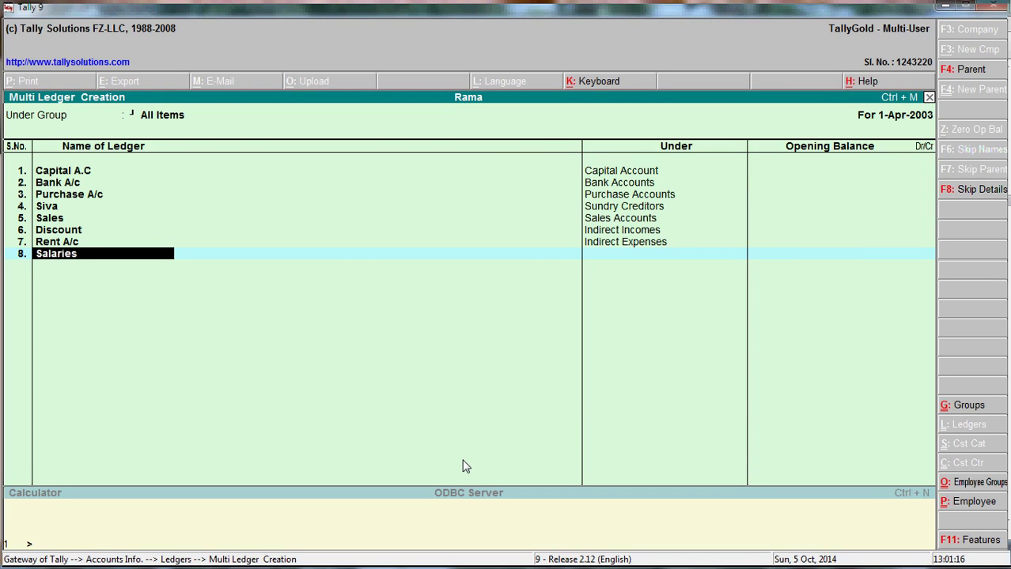
key(Return)
text(In)
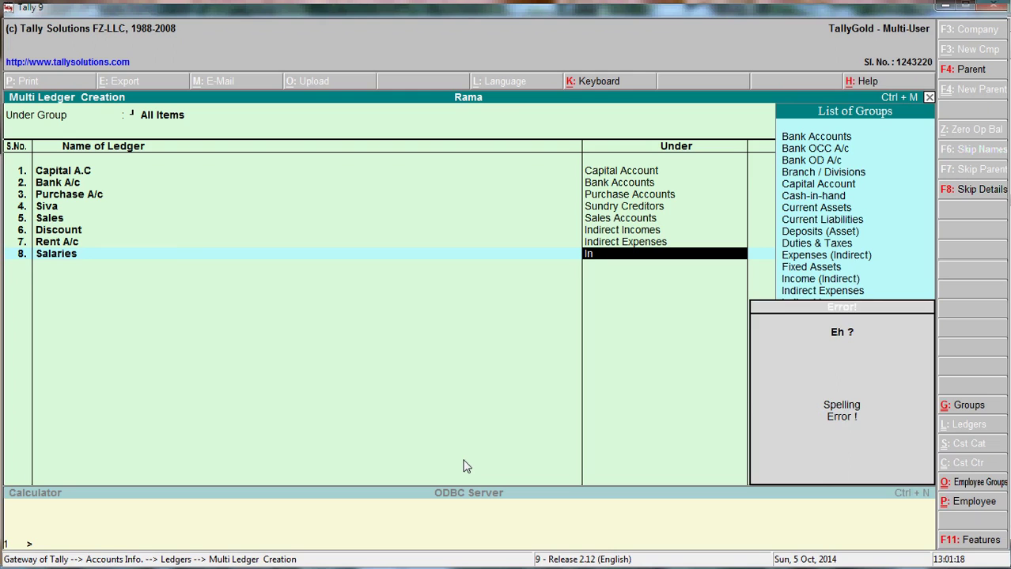
text(d)
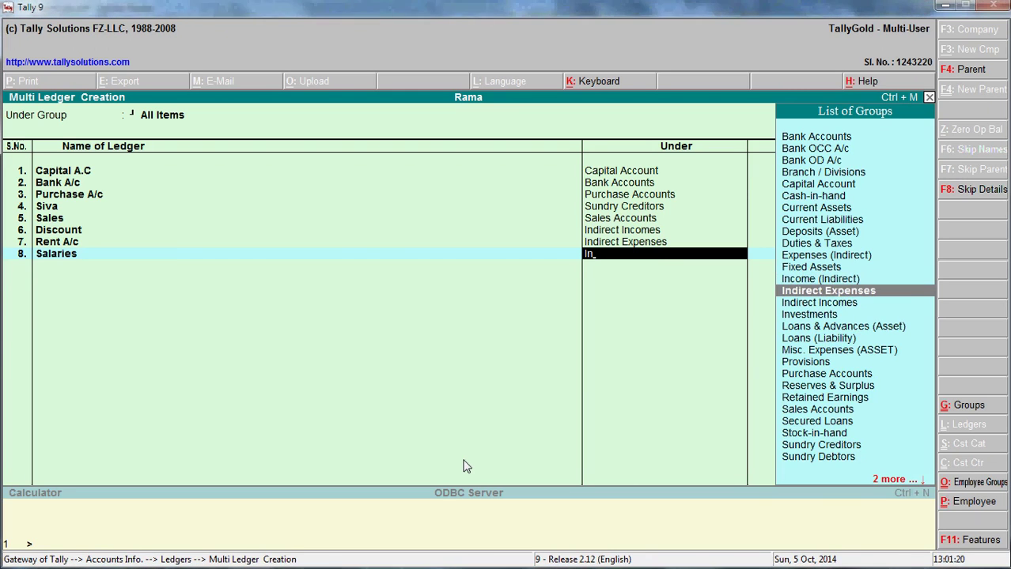
key(Return)
key(Return)
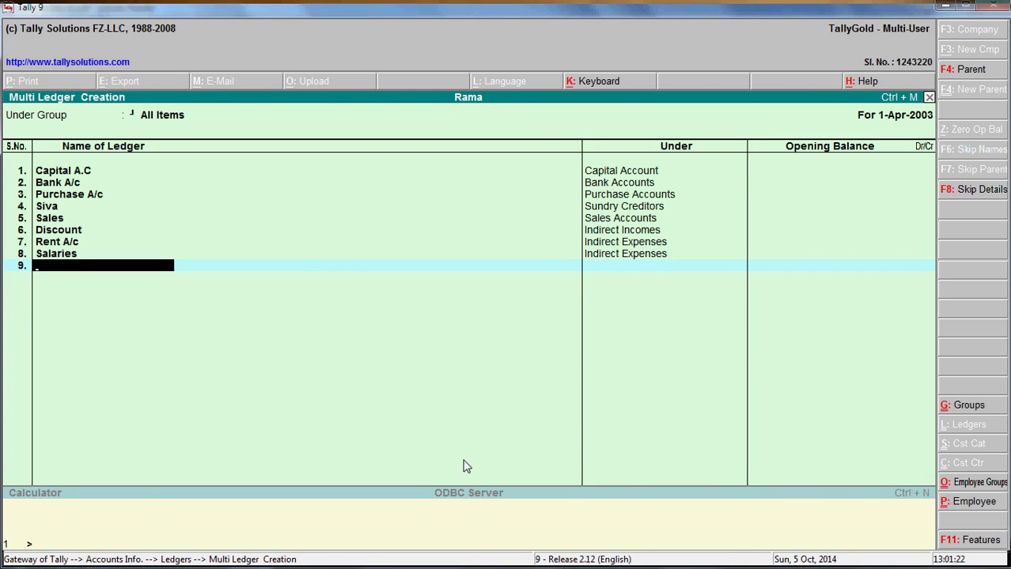
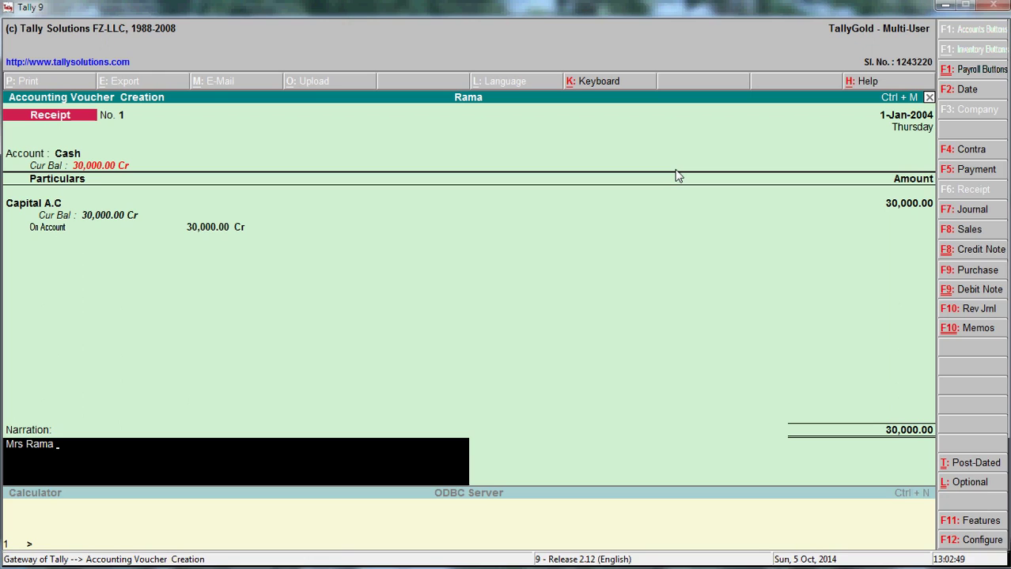
Complete the capital receipt's narration after the owner's name with "bring capital into his business" and accept the voucher.
text(pital into his busine)
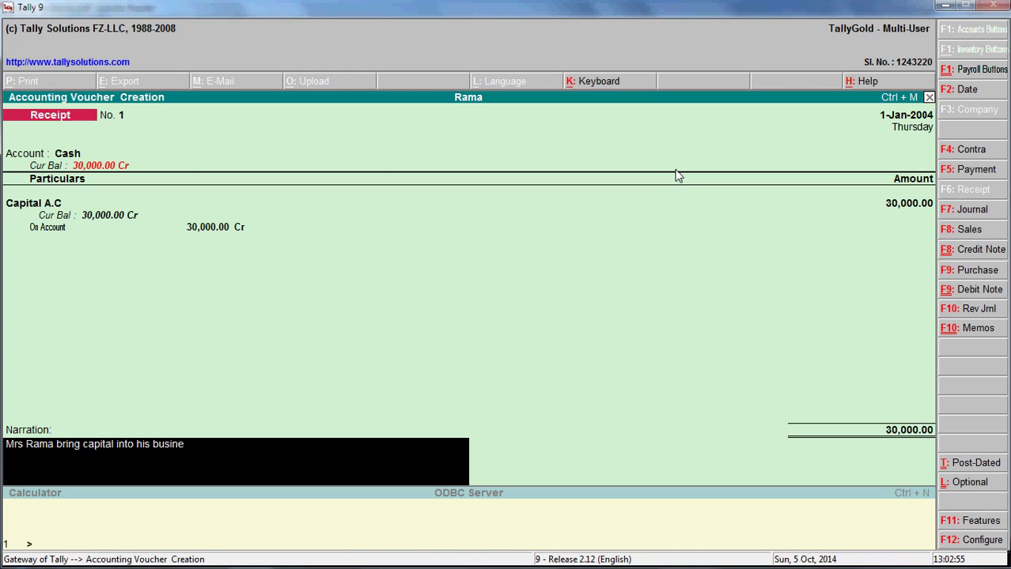
text(ss.)
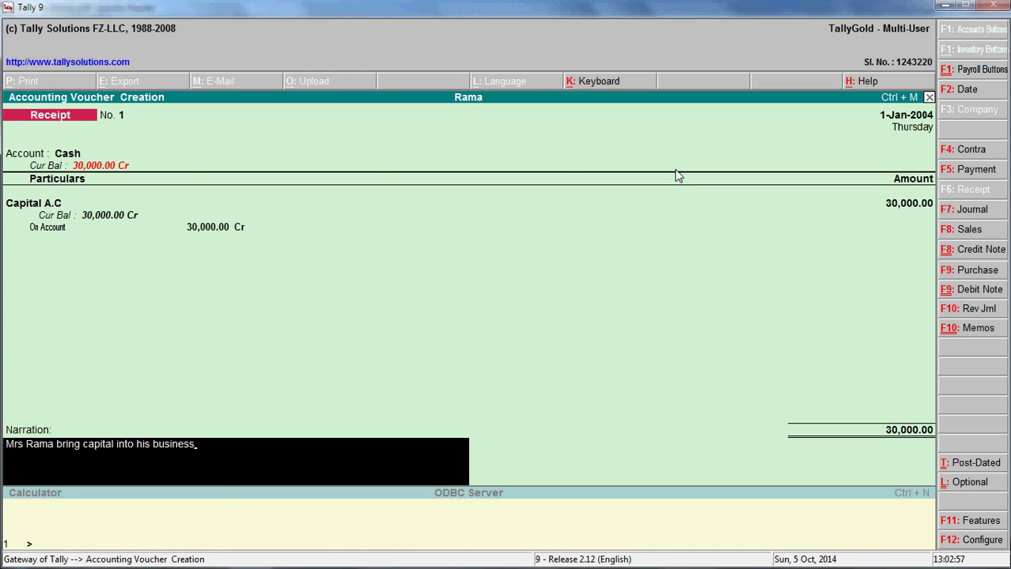
key(Return)
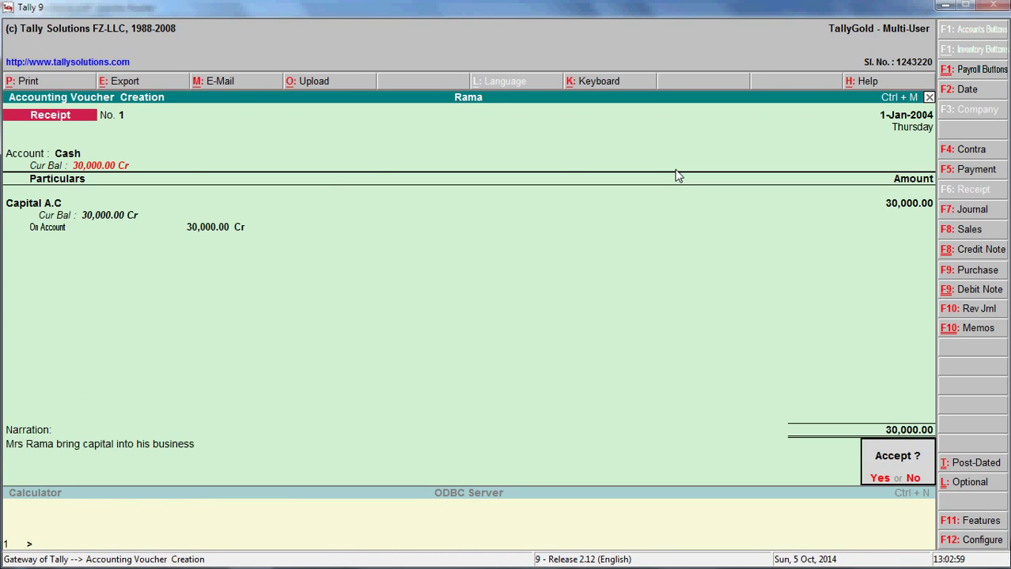
key(Return)
Consult the textbook's second transaction and start a contra voucher dated 2-Jan-2004.
key(alt+Tab)
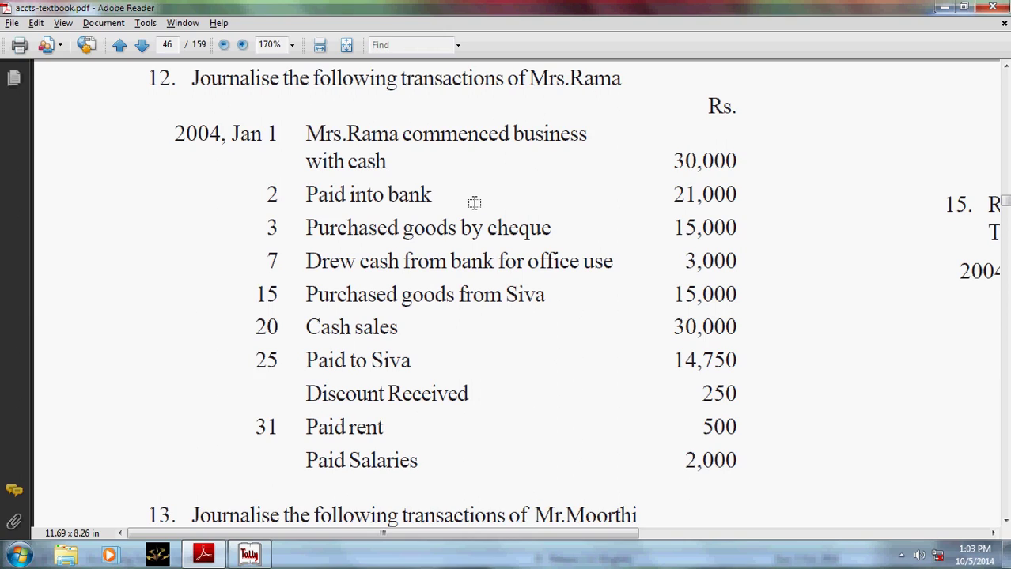
key(alt+Tab)
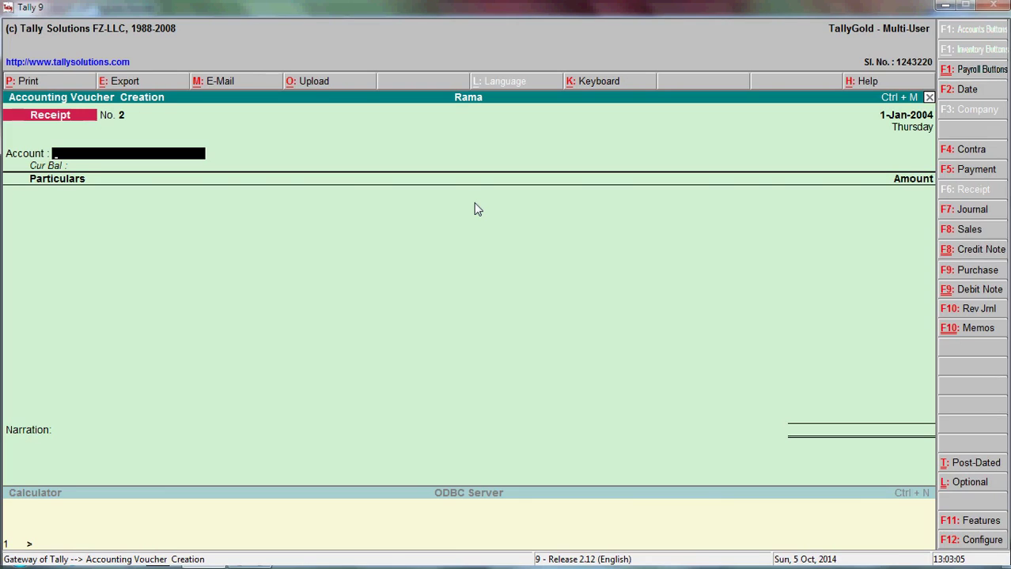
click(979, 94)
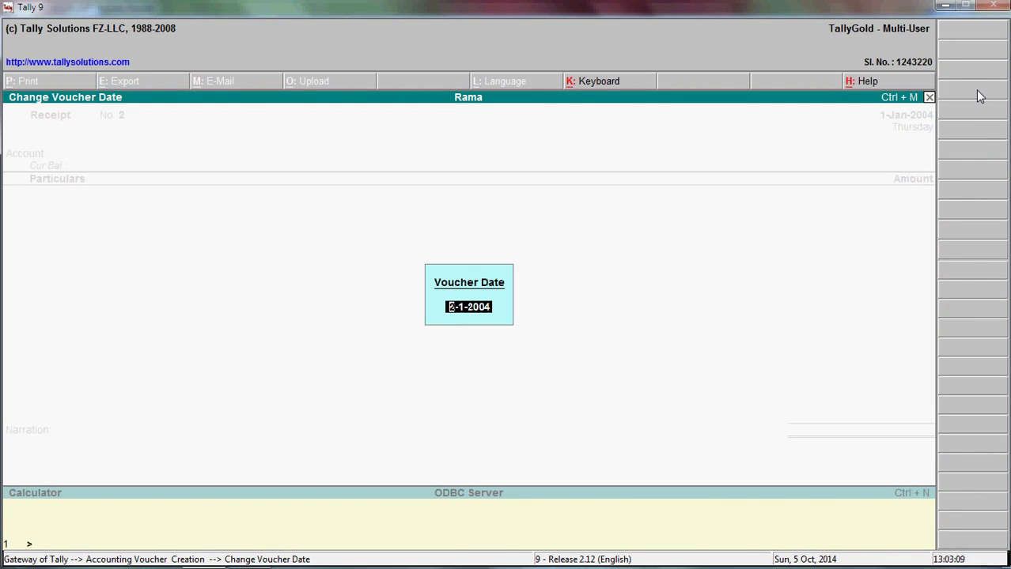
key(Return)
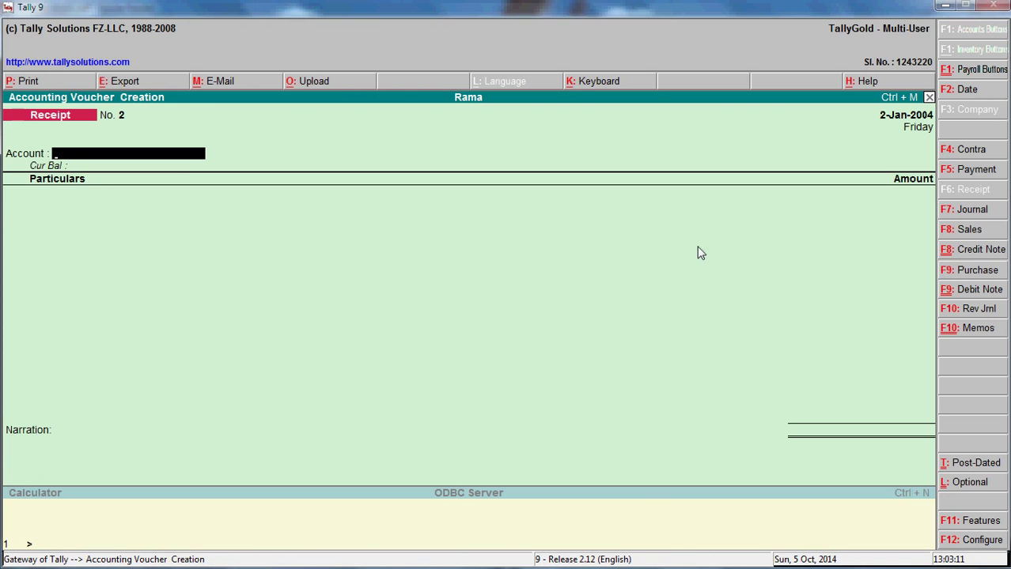
click(968, 154)
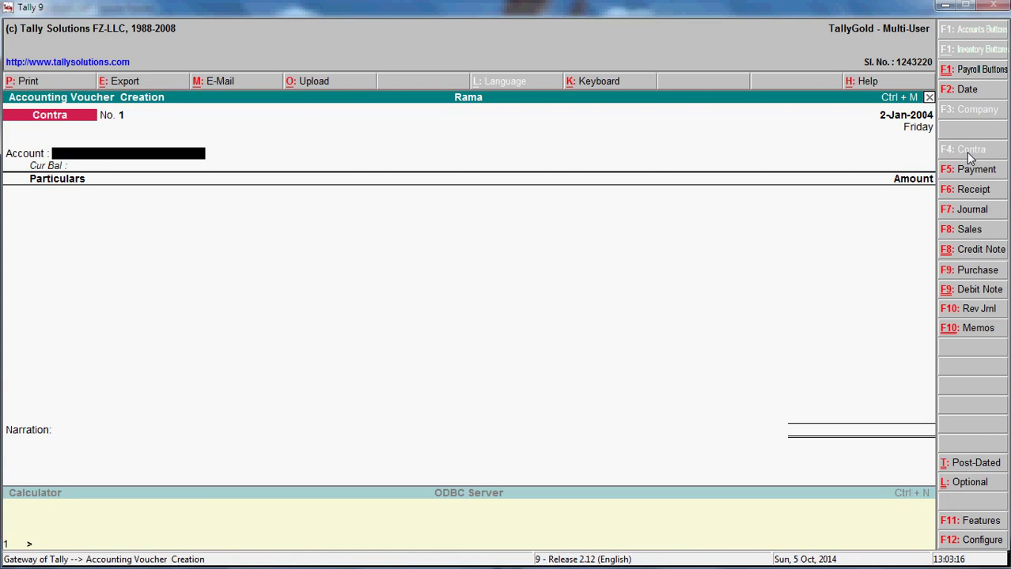
Set the contra voucher's account to Bank A/c and enter Cash in the particulars for the textbook's amount of 21,000.
text(Ba)
key(Return)
text(Cash)
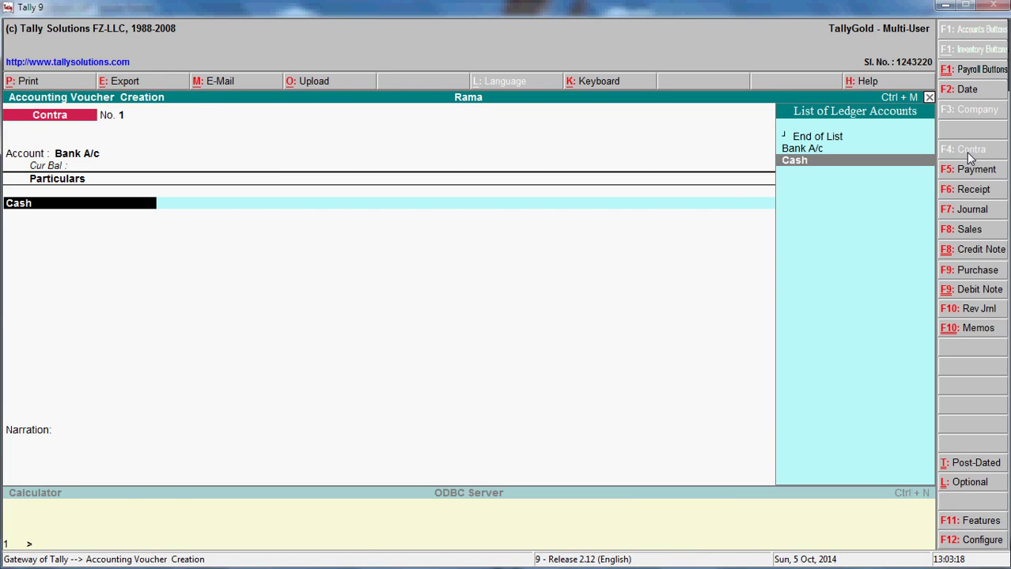
key(Return)
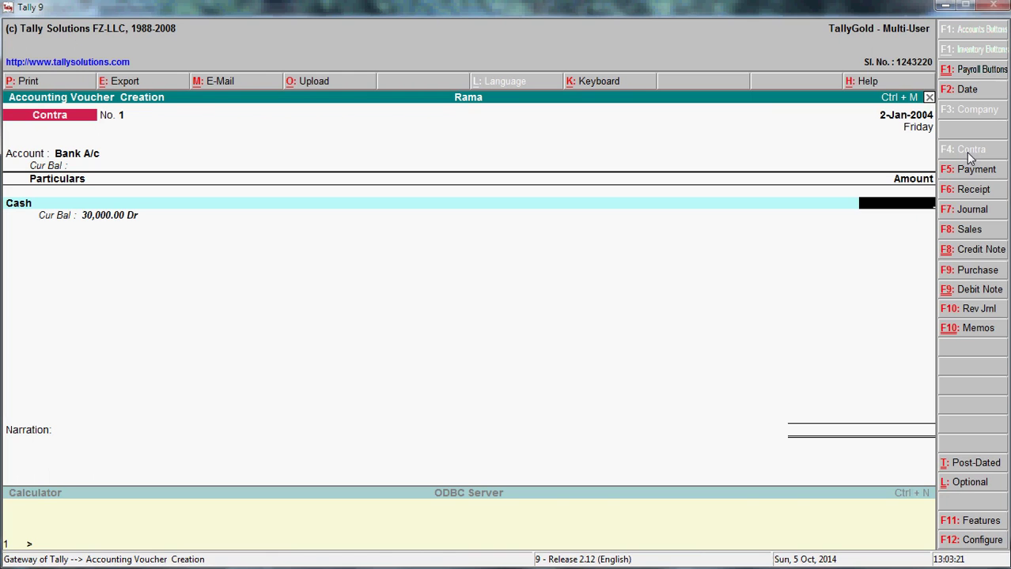
key(alt+Tab)
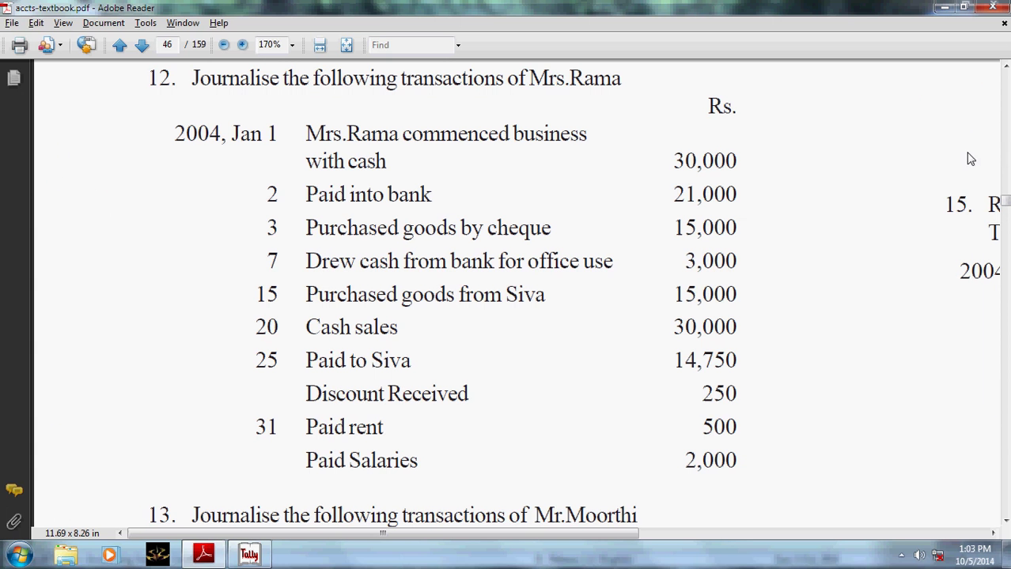
key(alt+Tab)
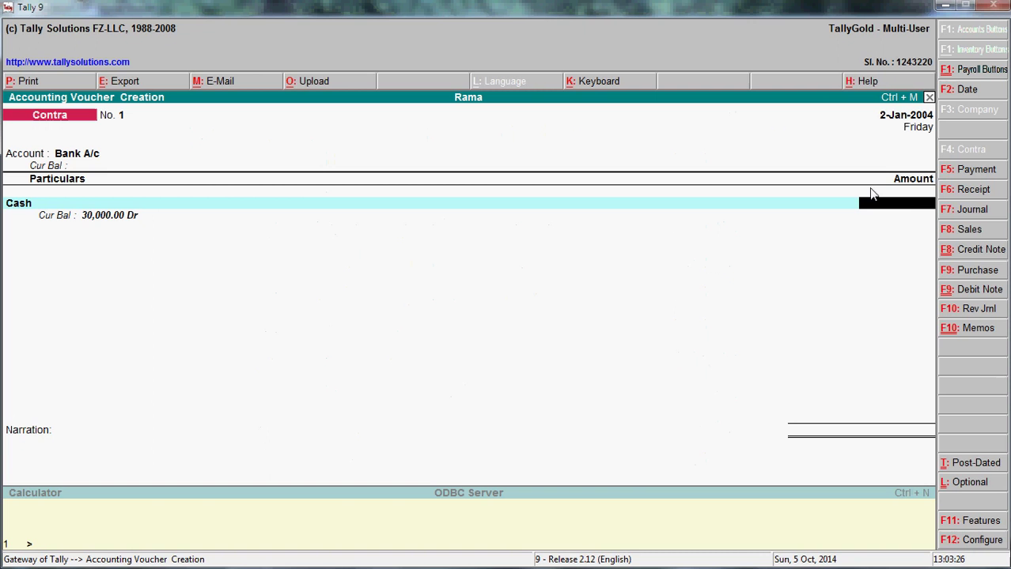
text(21000)
key(Return)
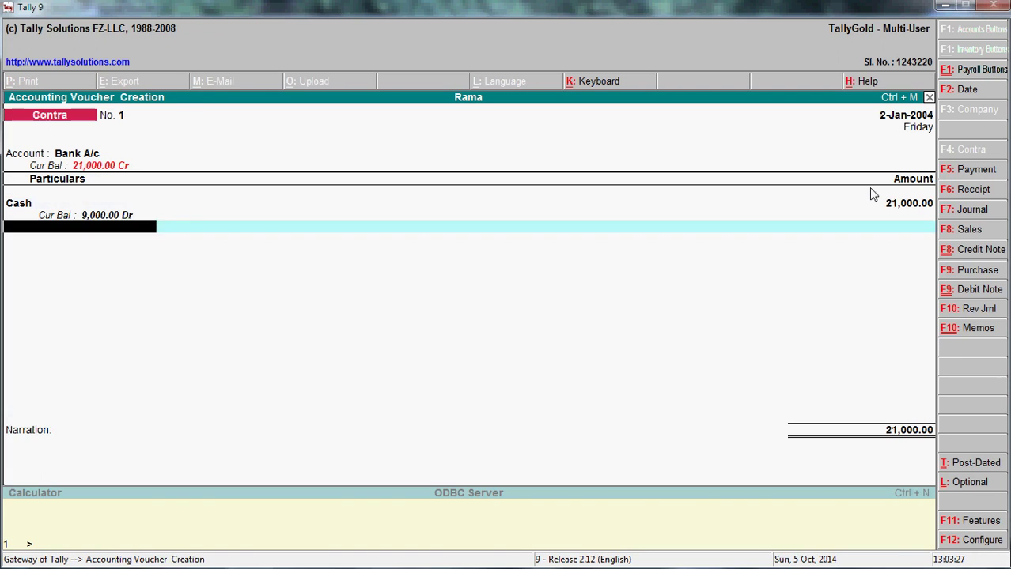
Enter the narration "Cash paid to bank" and accept the contra voucher.
key(Return)
text(Cash paid to bank)
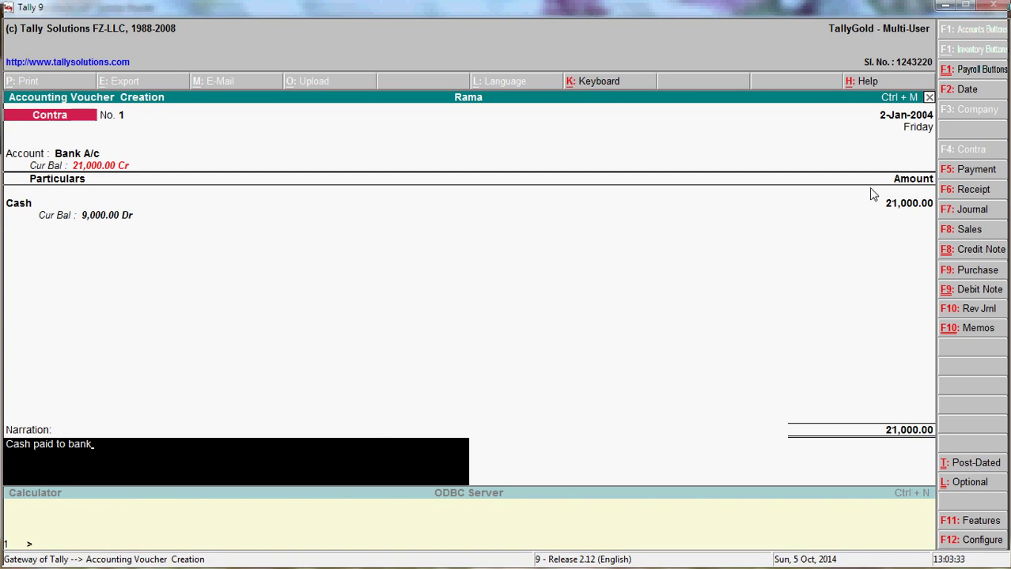
key(Return)
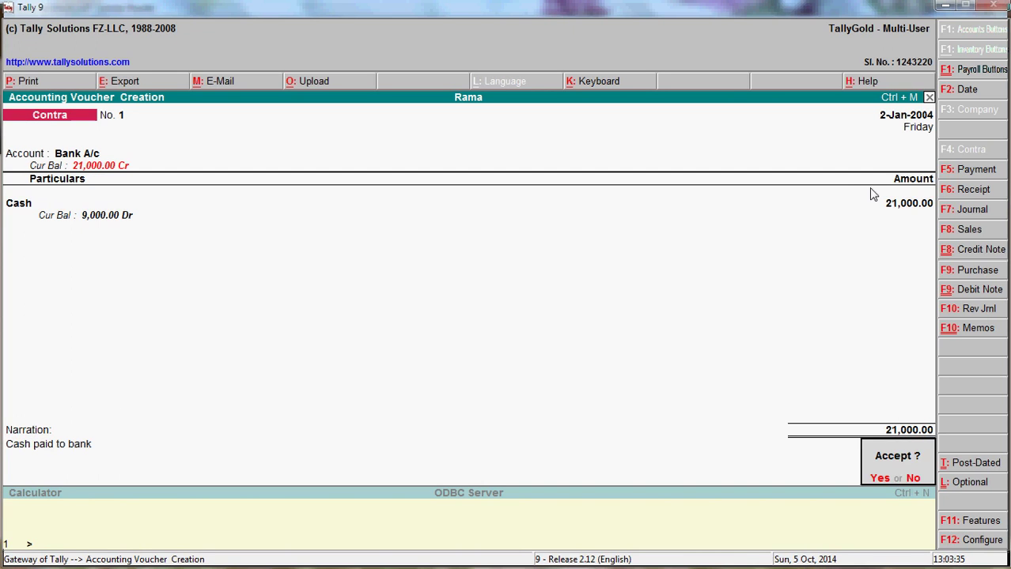
key(y)
Consult the textbook's cheque purchase and start a purchase voucher dated 3-Jan-2004.
key(alt+Tab)
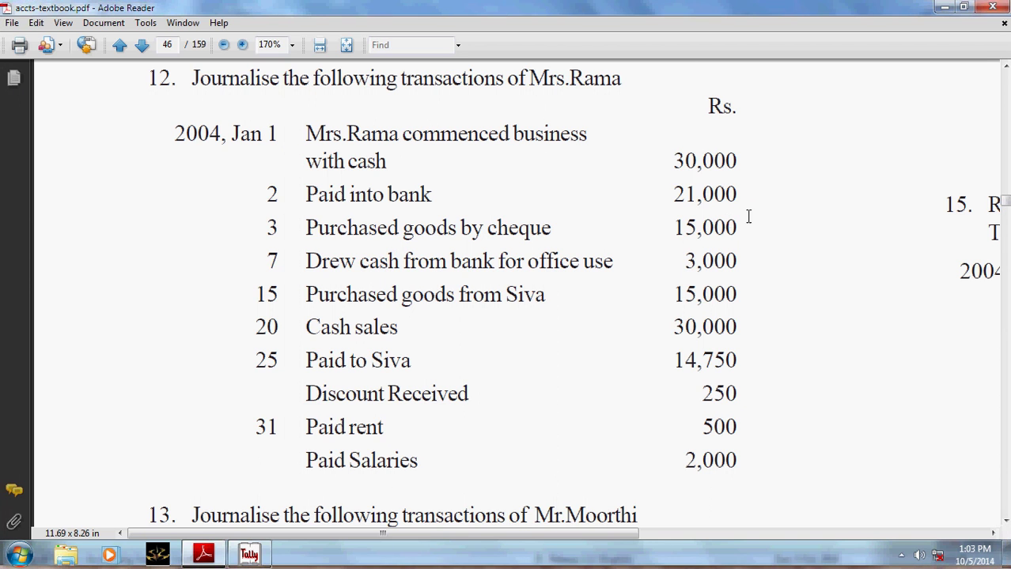
key(alt+Tab)
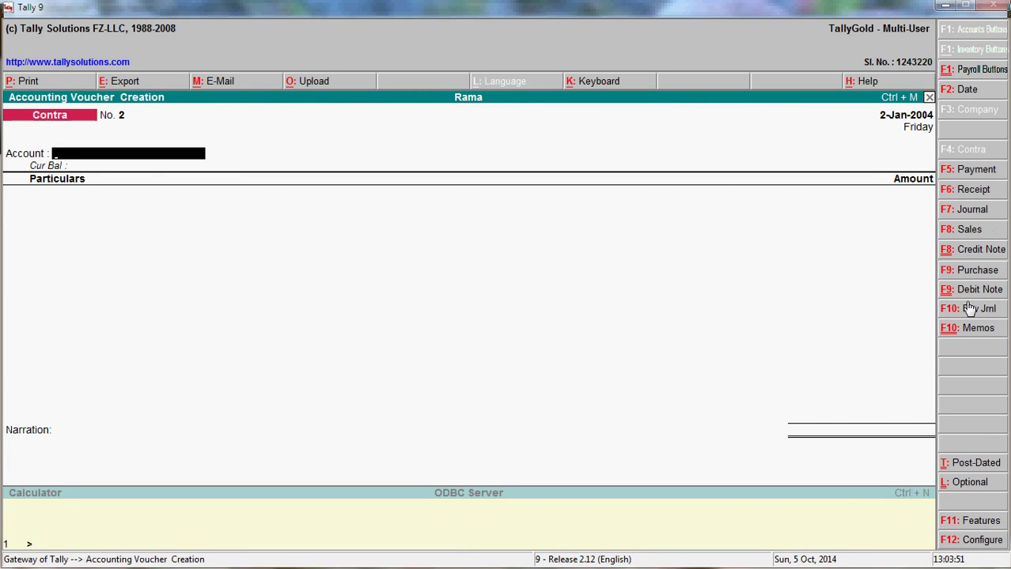
click(976, 270)
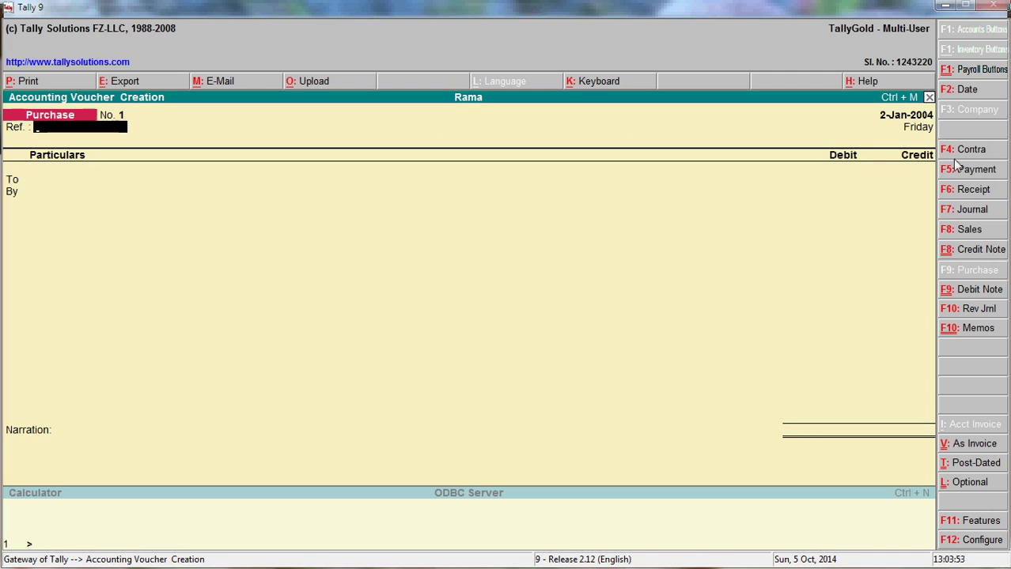
click(966, 91)
text(3)
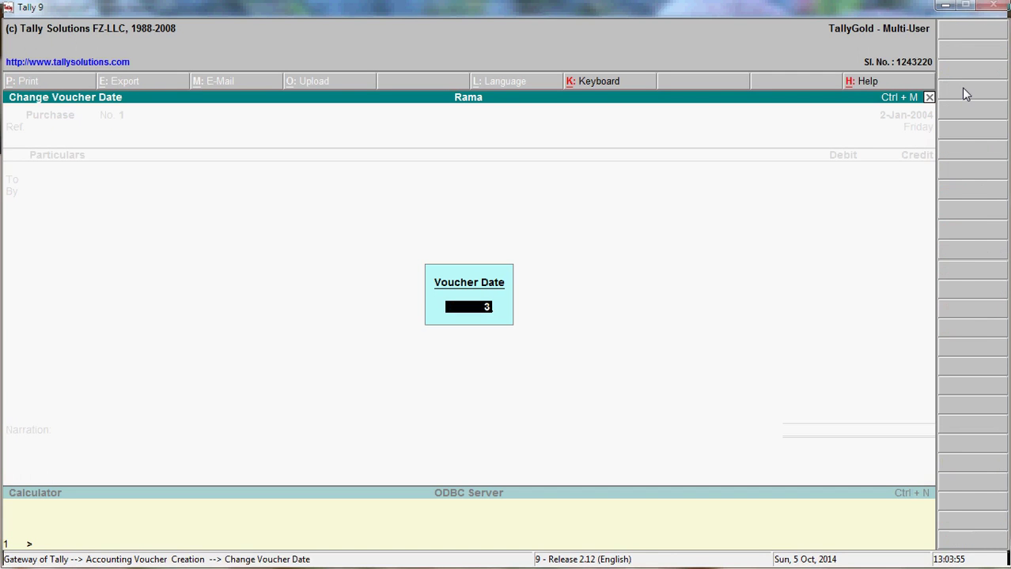
key(Return)
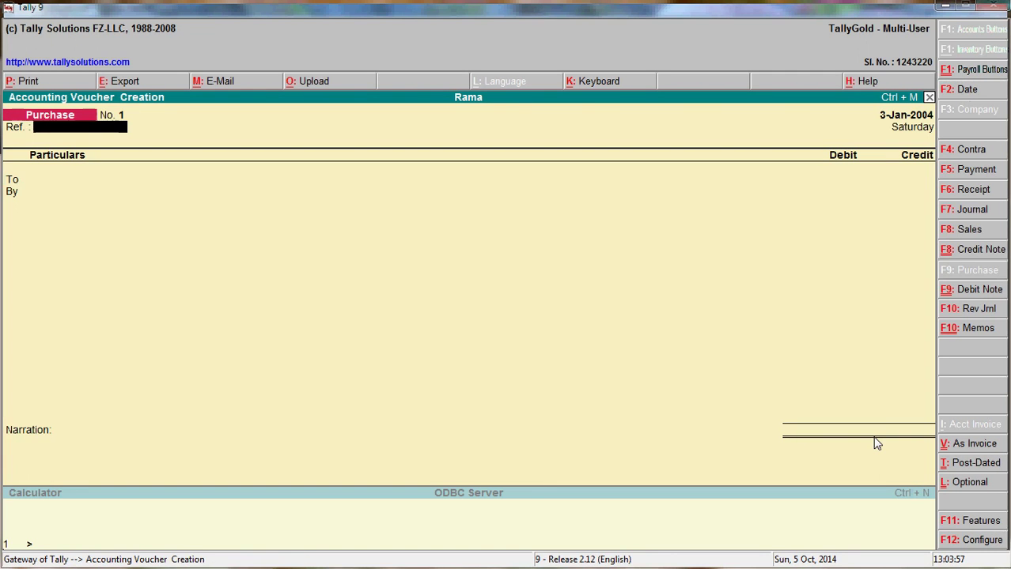
Leave the reference blank and credit Bank A/c with the textbook's purchase amount of 15,000.
key(Return)
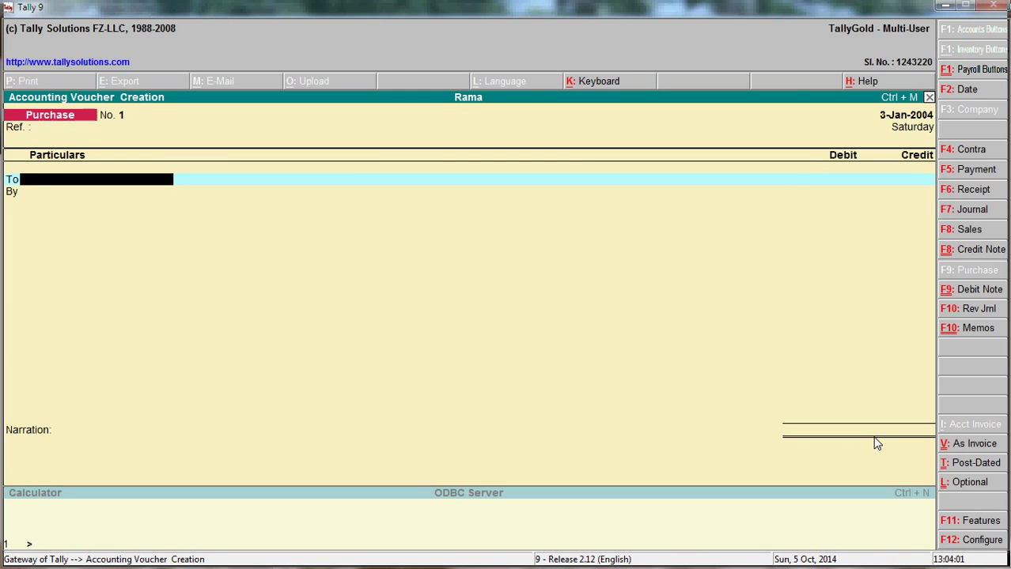
text(ban)
key(Return)
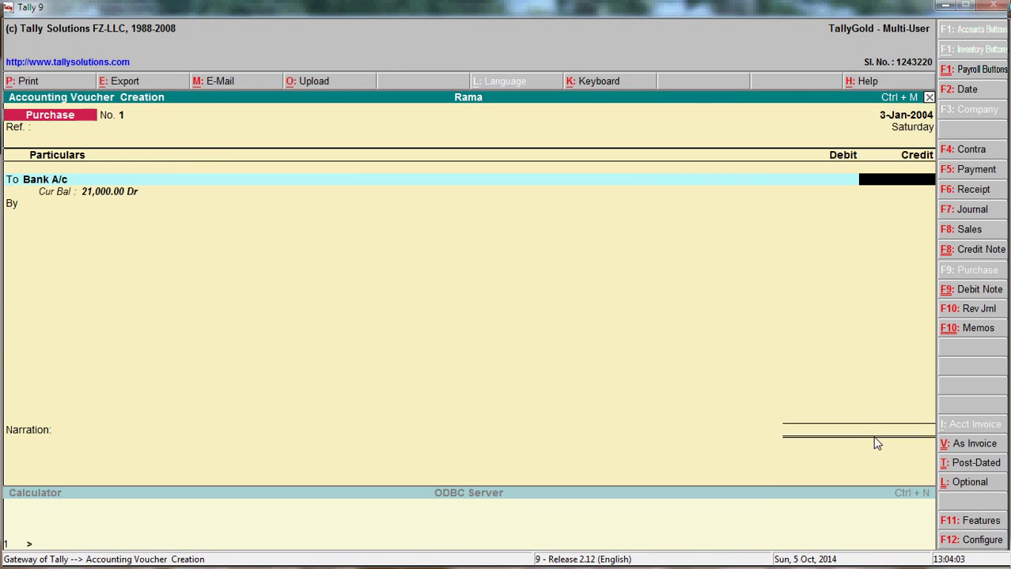
key(alt+Tab)
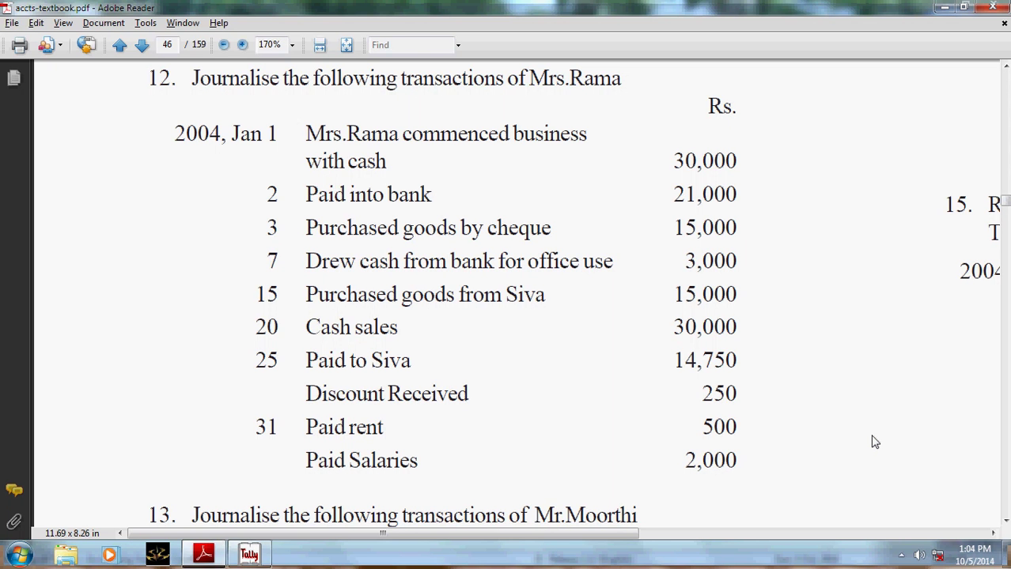
key(alt+Tab)
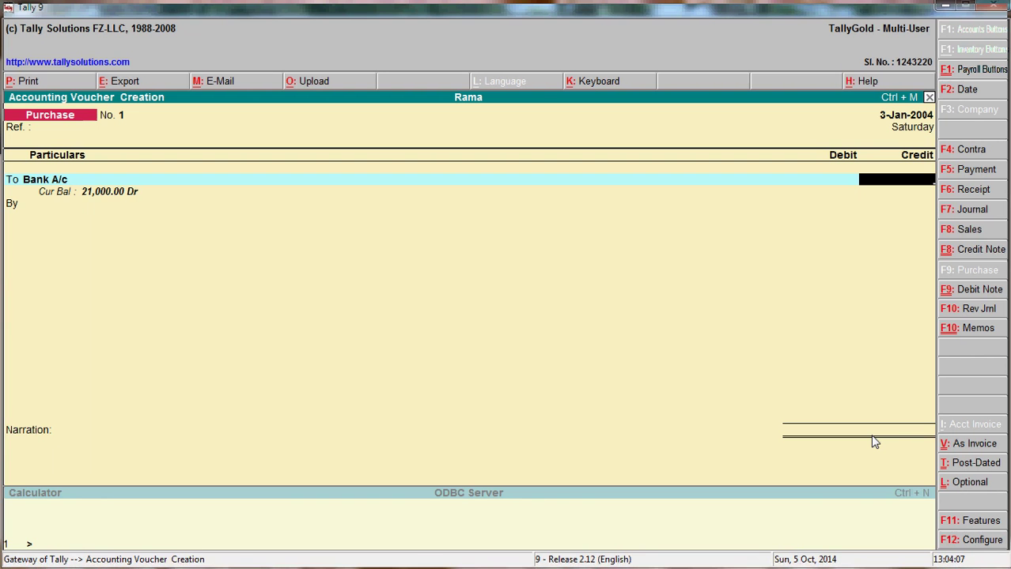
text(15000)
key(Return)
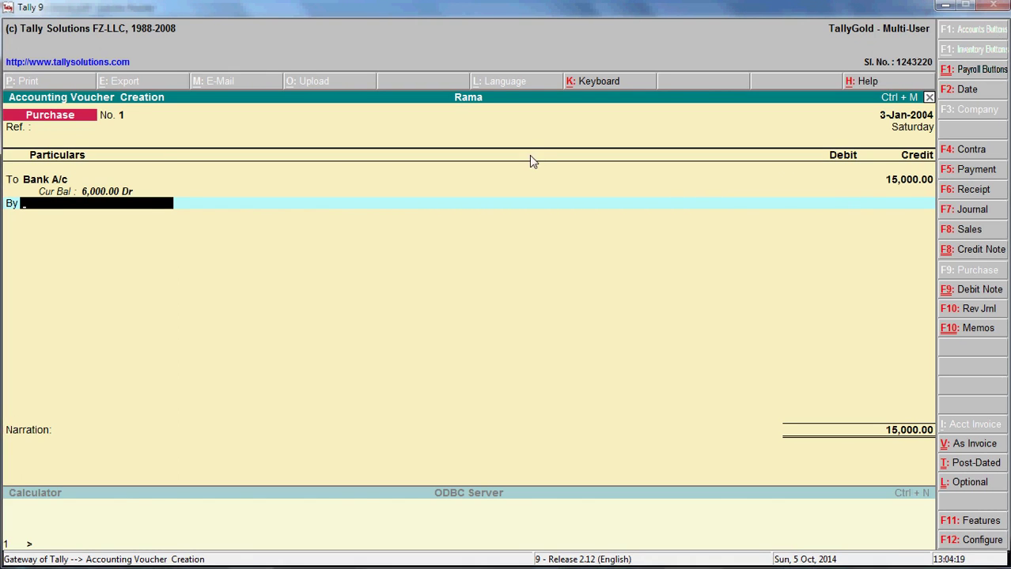
Debit Purchase A/c with 15,000, classed as Not Applicable, using New Ref 1 in the bill-wise details.
text(Pu)
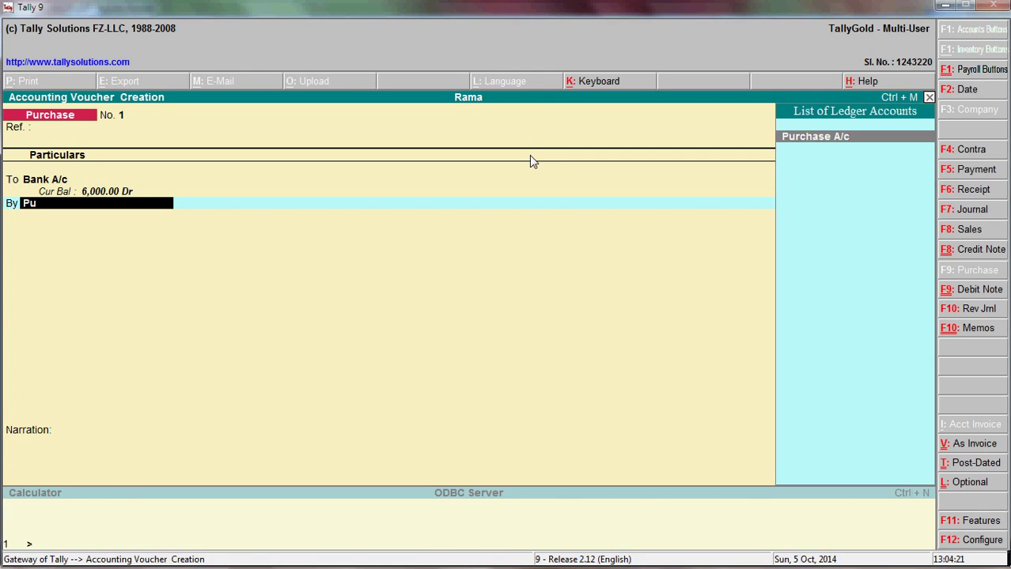
key(Return)
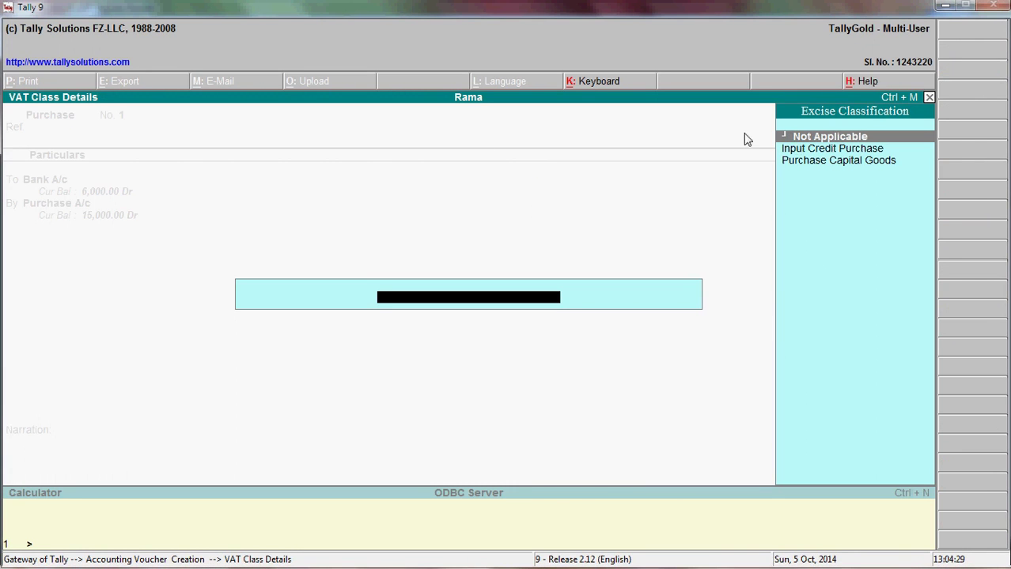
key(Return)
key(Return)
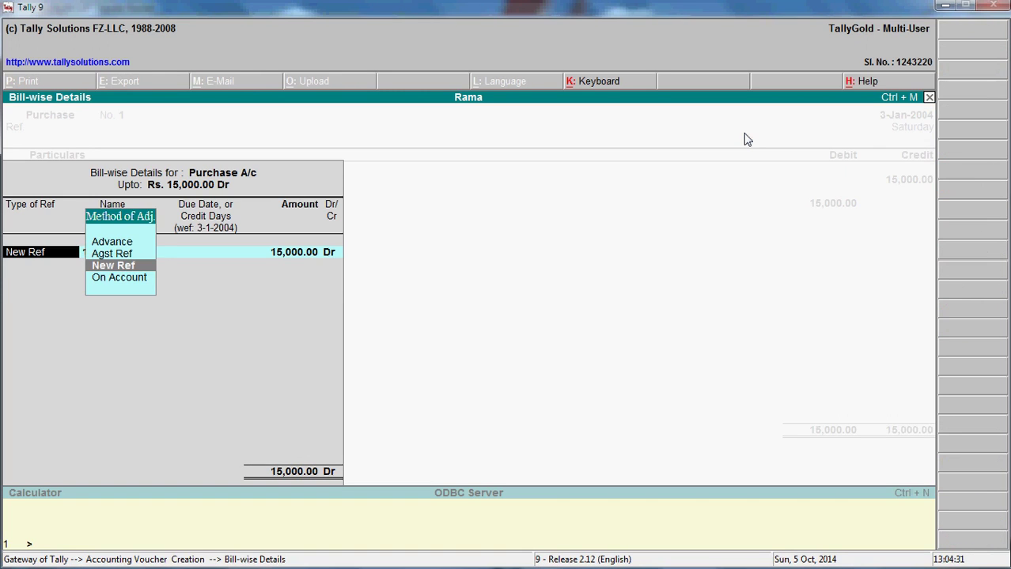
key(Return)
key(Return)
key(Return)
key(Return)
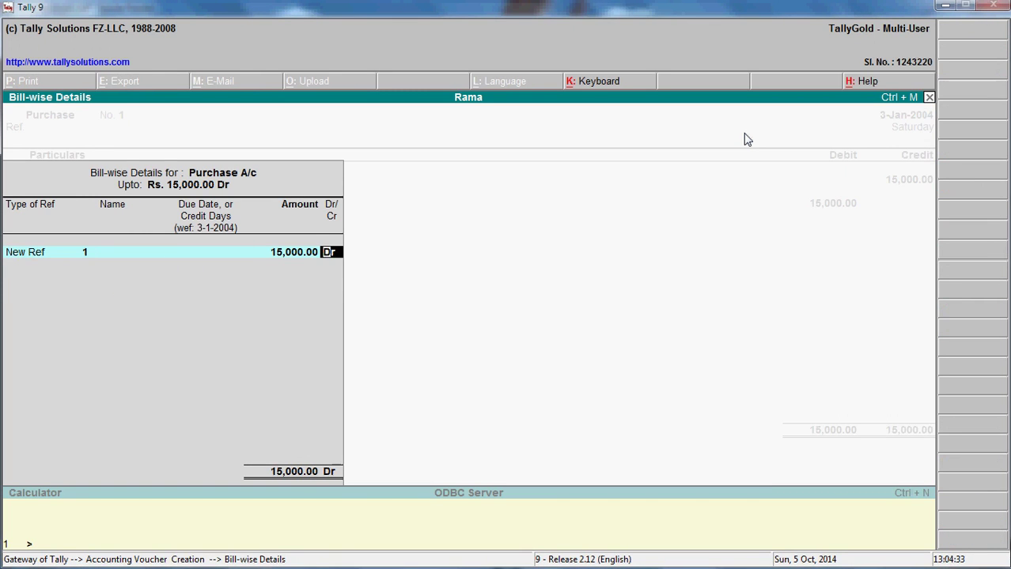
key(Return)
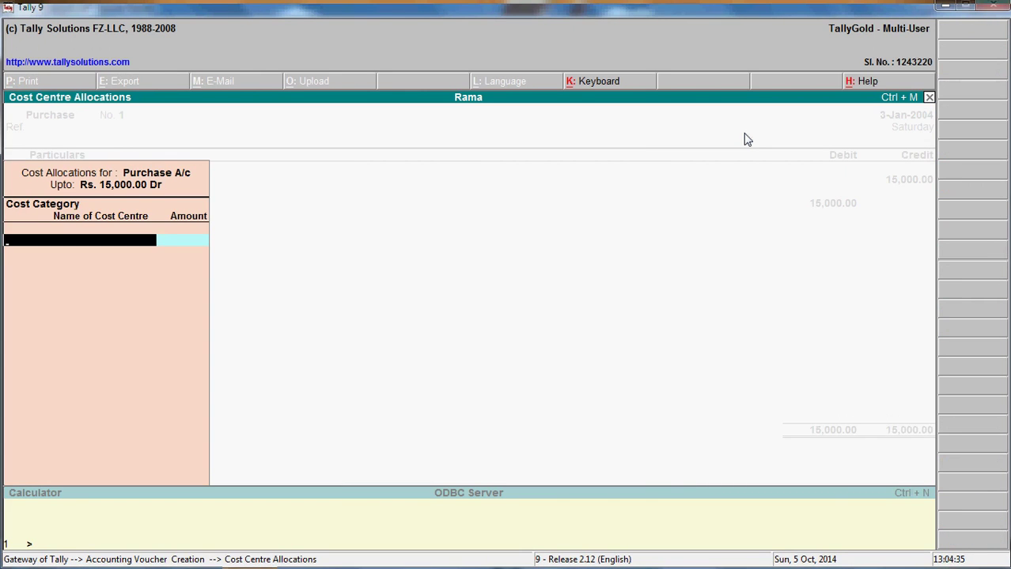
Try to allocate the purchase debit to a cost centre under Primary Cost Category, and return to the Purchase A/c line.
key(Return)
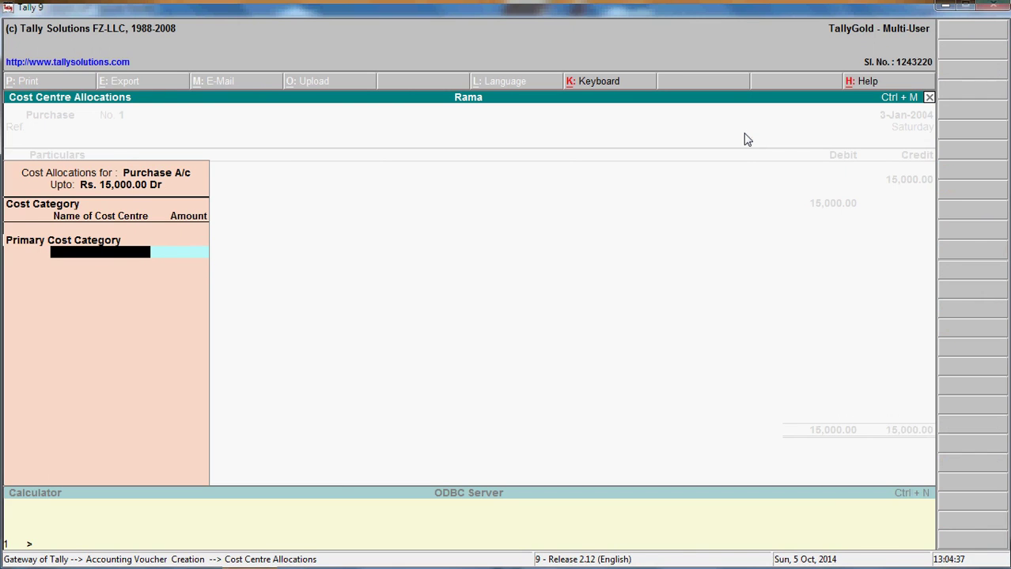
key(Return)
key(Return)
key(BackSpace)
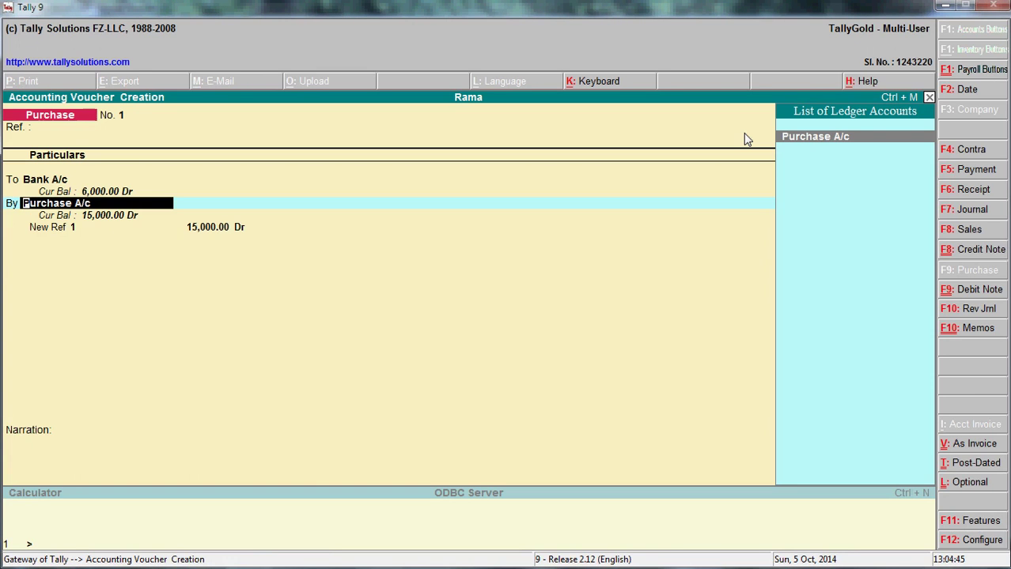
Alter the Purchase A/c ledger from within the voucher so that cost centres are not applicable, and save it.
key(ctrl+Return)
key(Return)
key(Return)
key(Return)
key(Return)
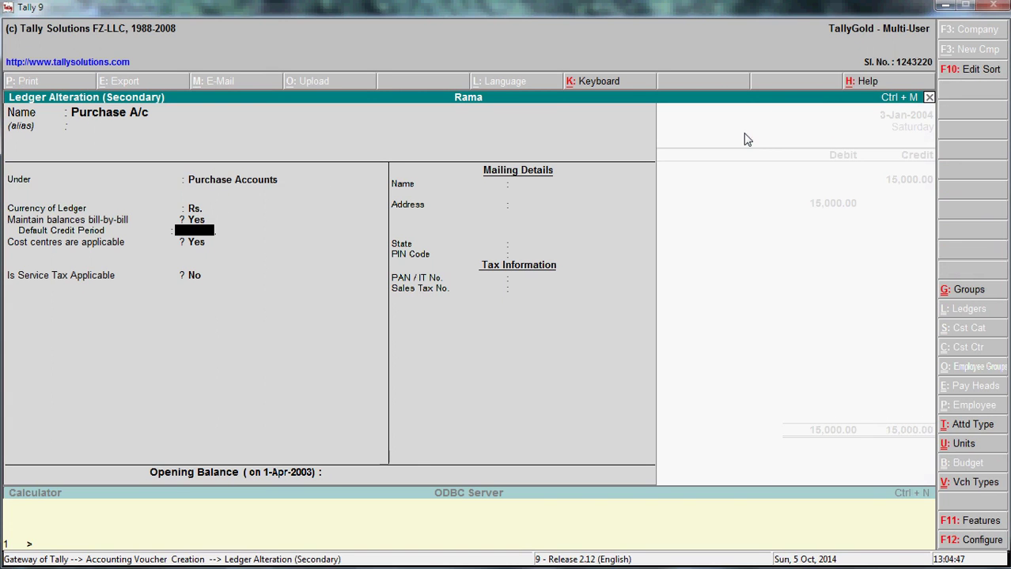
key(Return)
text(n)
key(Return)
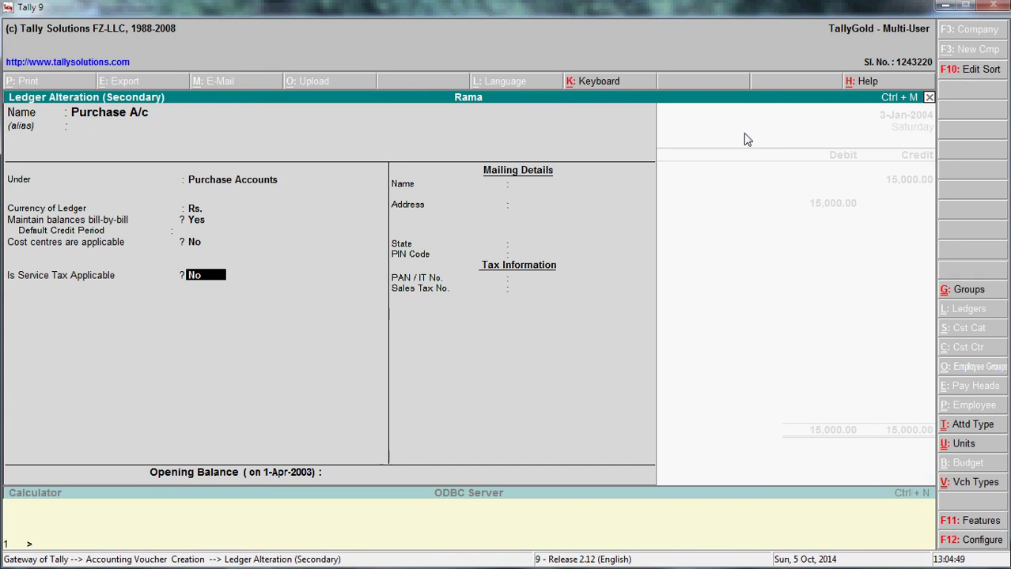
key(Return)
key(Return)
key(Return)
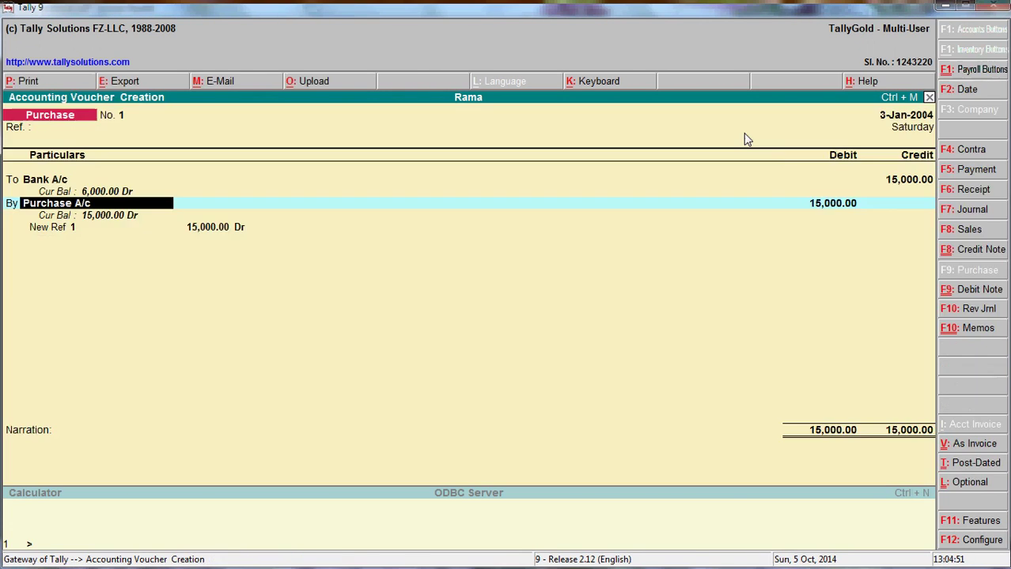
Reconfirm the Purchase A/c debit of 15,000 with its classification and New Ref 1 bill details, proceeding to the narration.
key(Return)
key(Return)
key(Return)
key(Return)
key(Return)
key(Return)
key(Return)
key(Return)
Enter the narration "Being purchased goods through bank", accept the purchase voucher and consult the textbook's next transaction.
text(Being purchased goods through bank)
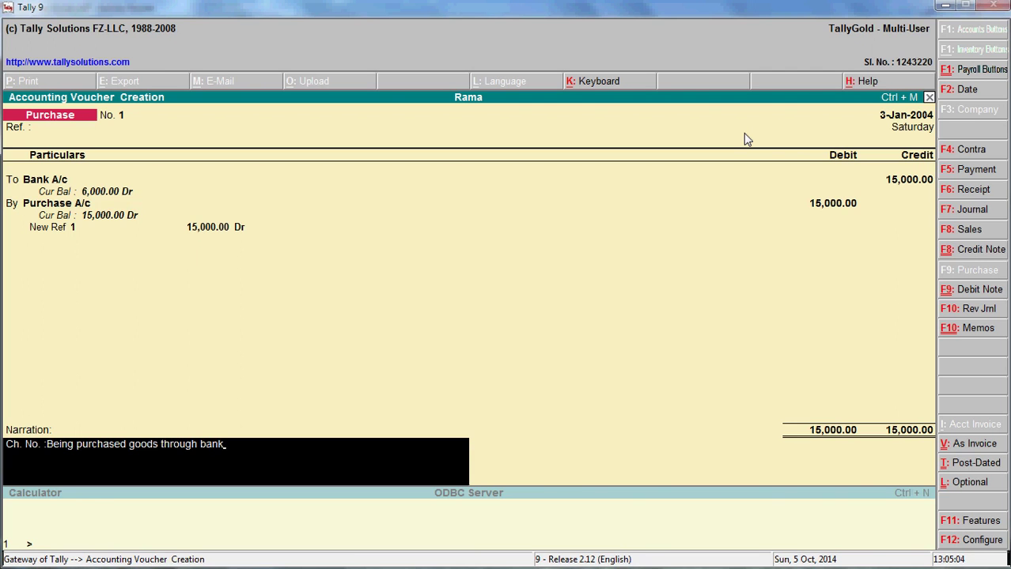
key(Return)
key(Return)
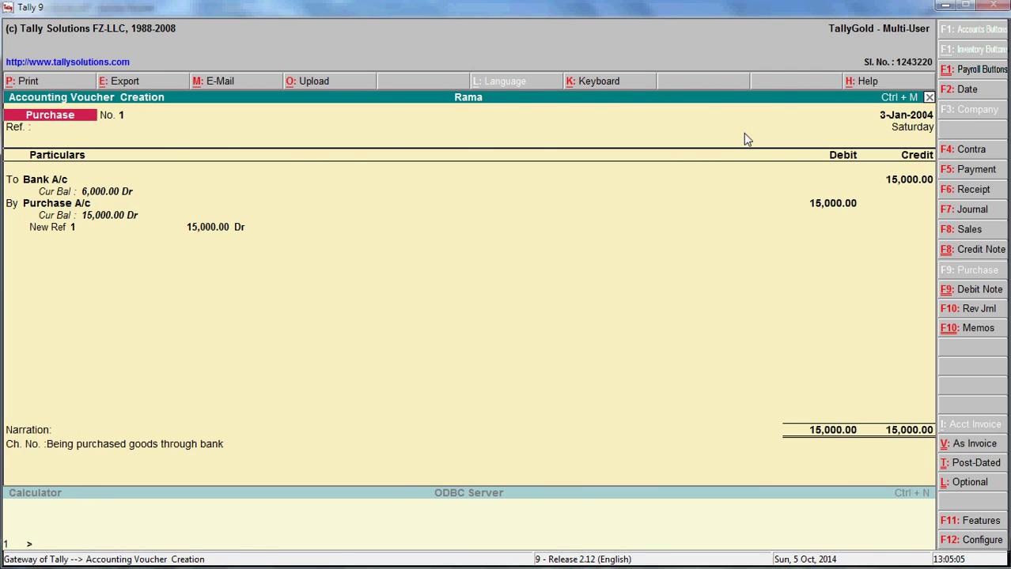
key(alt+Tab)
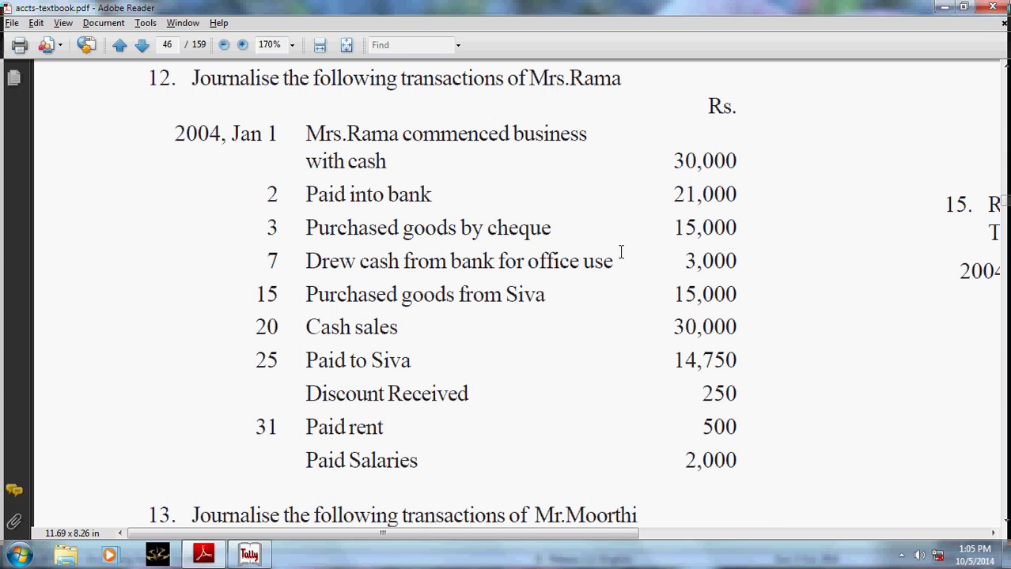
Return to Tally and start a contra voucher dated 7-Jan-2004.
click(249, 553)
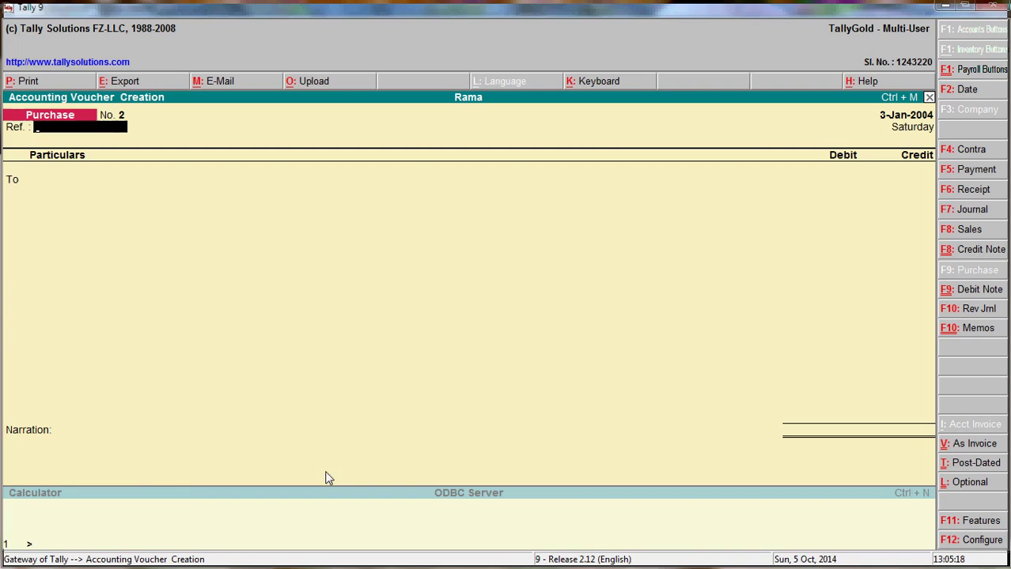
click(965, 157)
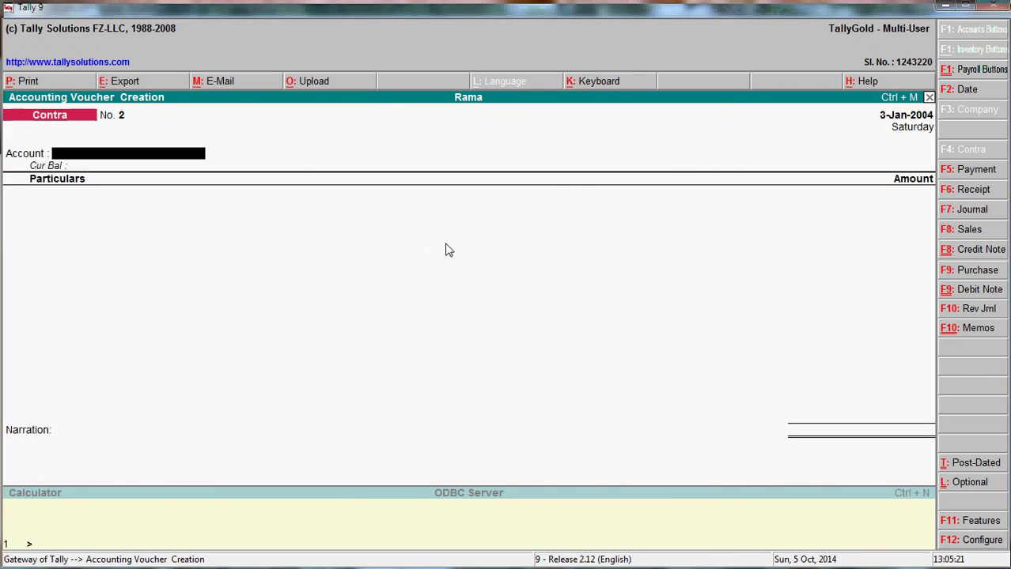
key(alt+Tab)
key(alt+Tab)
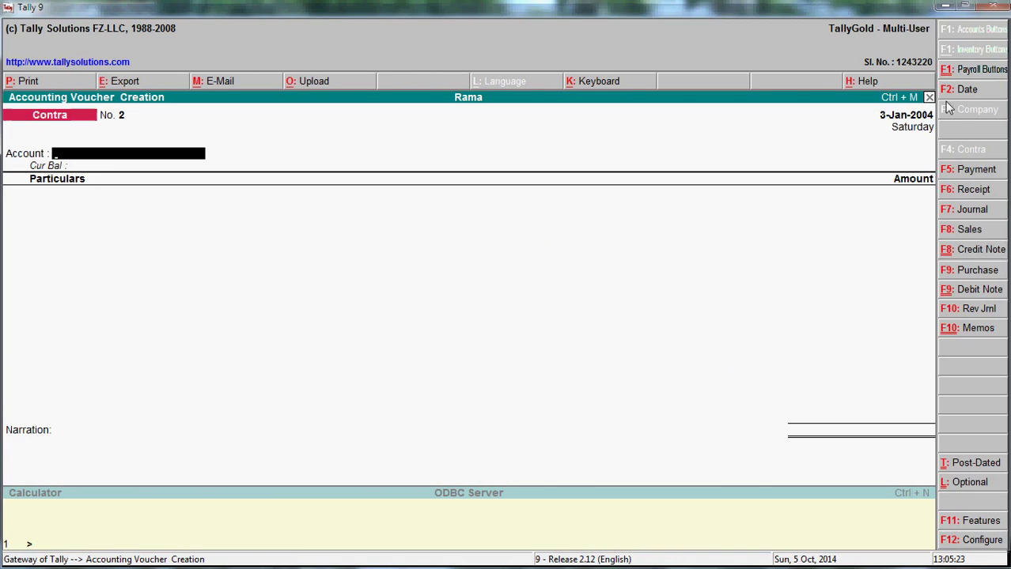
click(953, 93)
text(7)
key(Return)
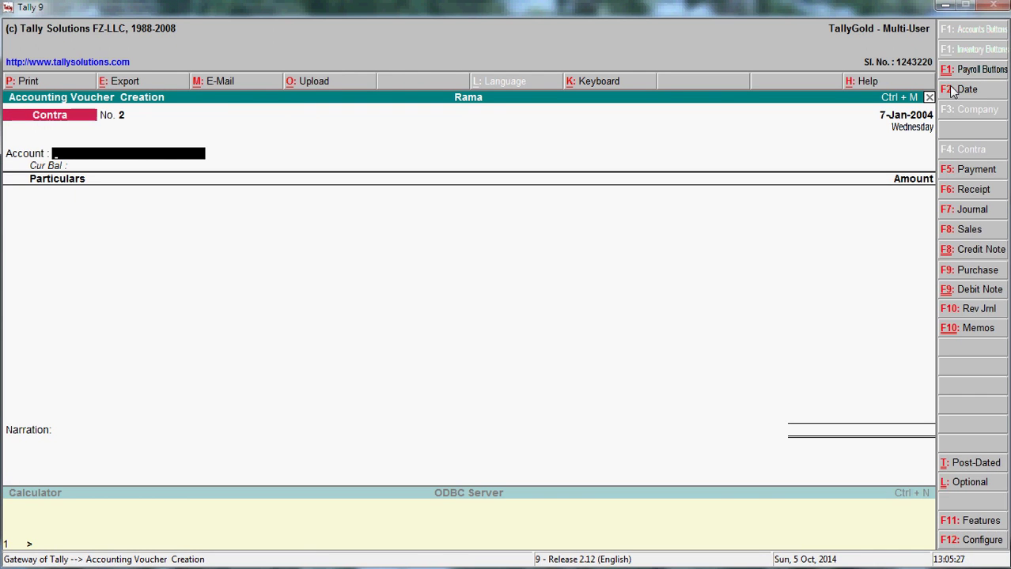
Set Cash as the contra voucher's account and enter Bank A/c in the particulars with an amount of 3,000, per the textbook.
text(ca)
key(Return)
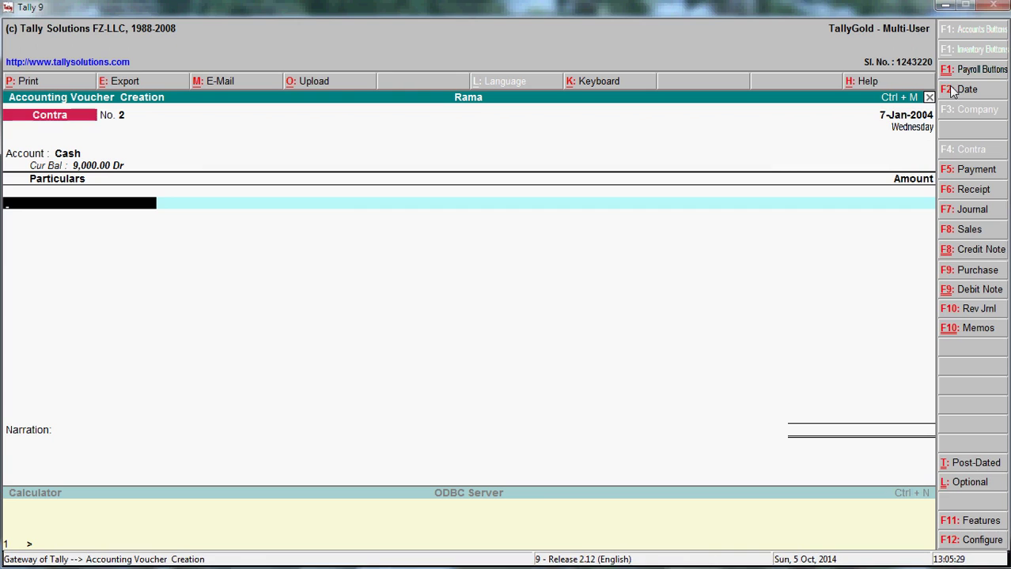
text(Bank)
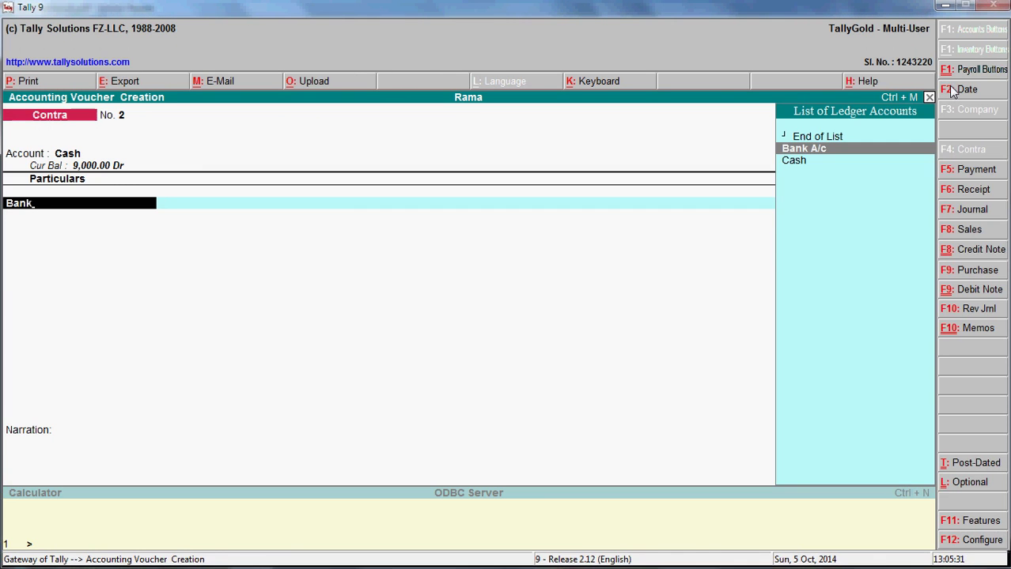
key(Return)
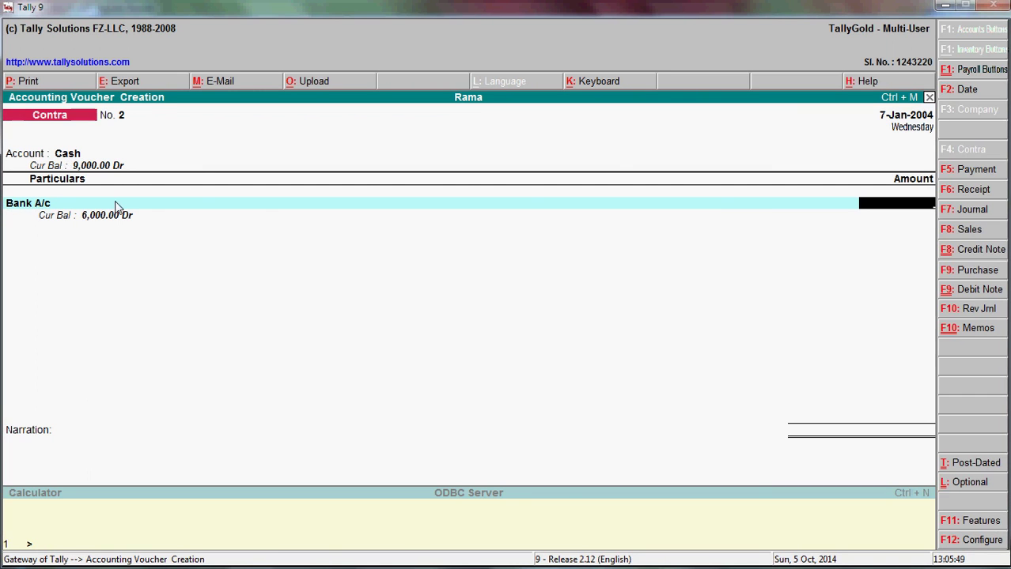
key(alt+Tab)
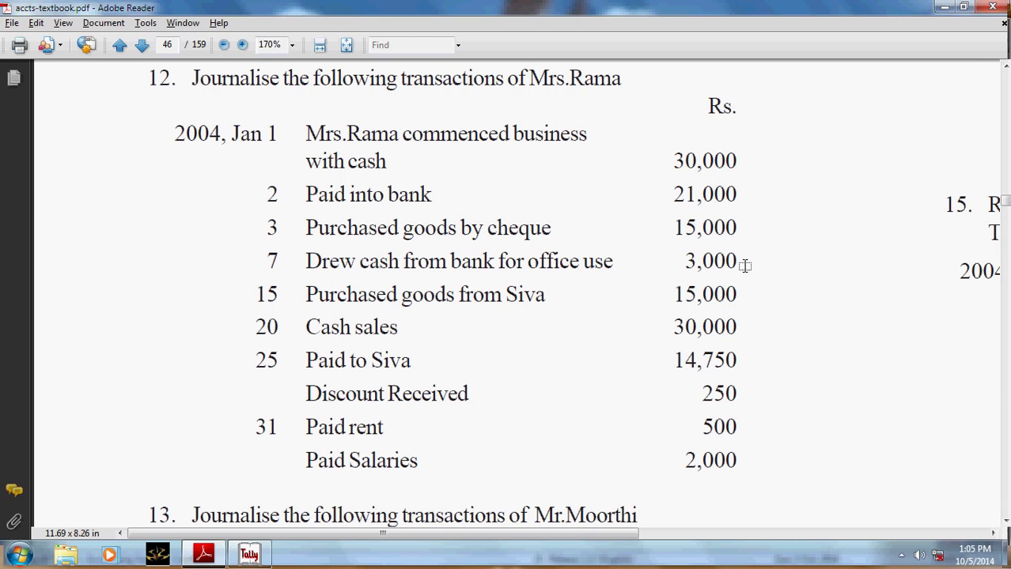
key(alt+Tab)
text(3000)
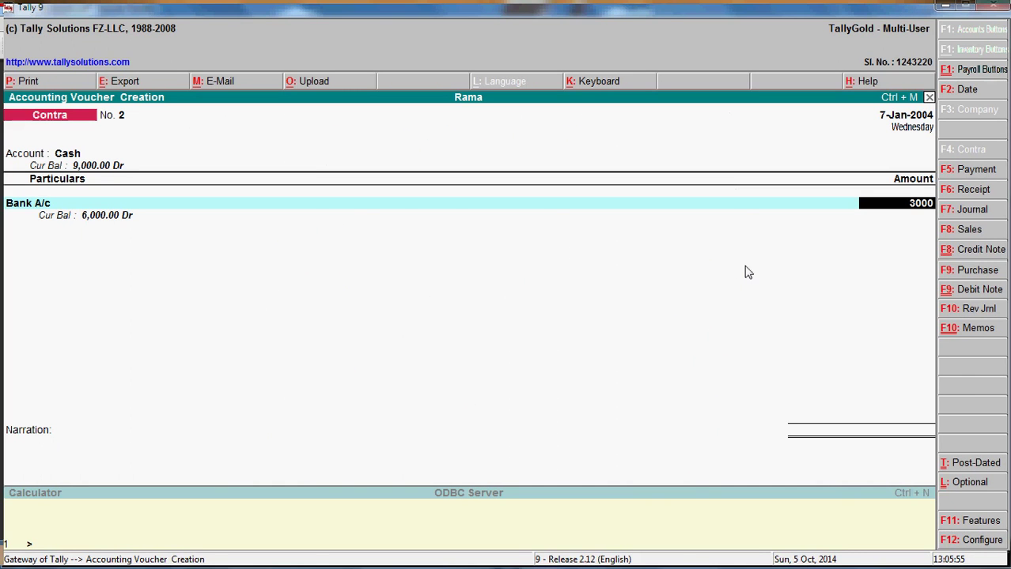
key(Return)
Add the narration "cash with drawn from bank for office use" after the cheque number label and accept the contra voucher.
key(Return)
text(cash with drawn fro)
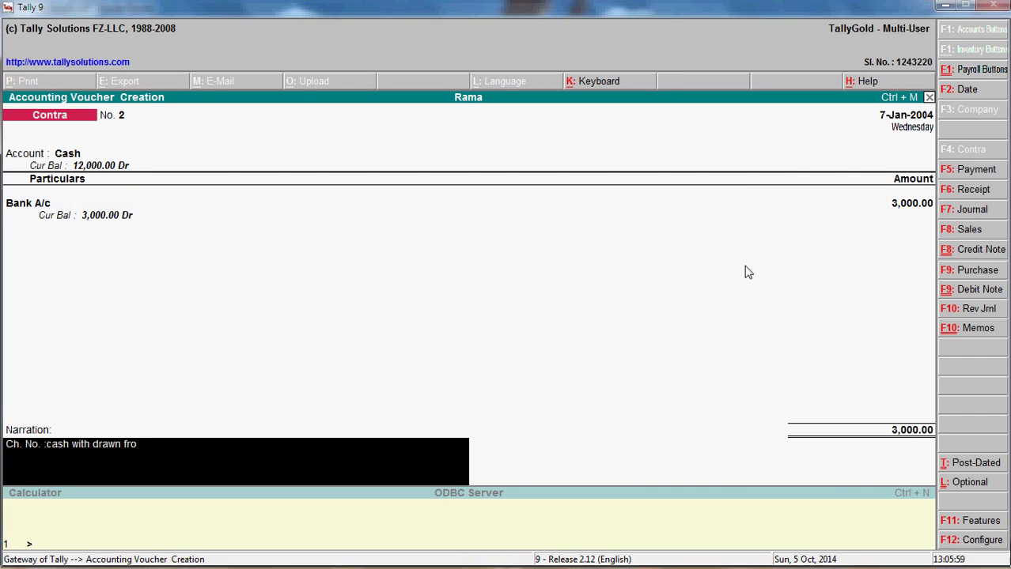
text(m bank for)
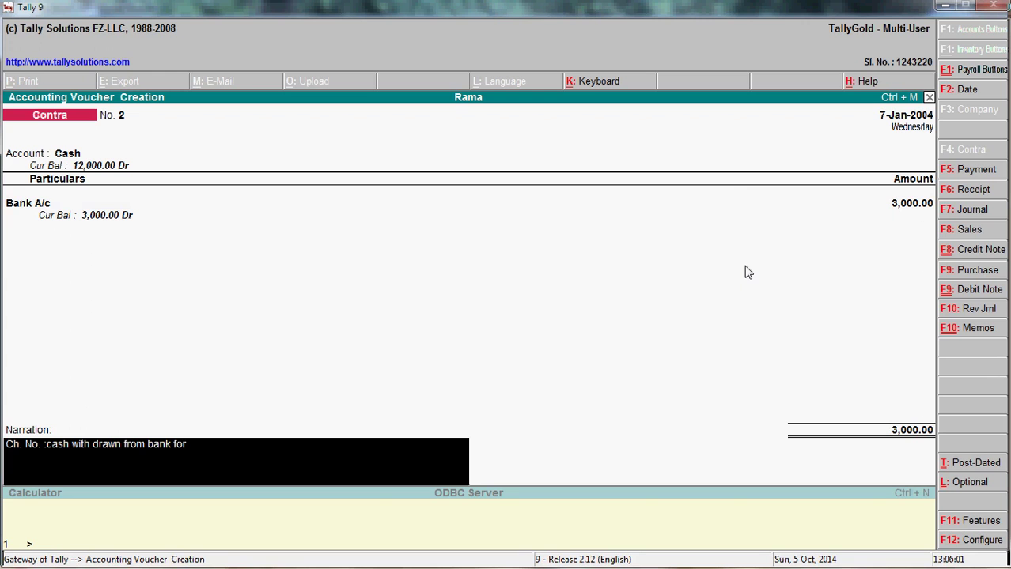
text( office use)
key(Return)
key(Return)
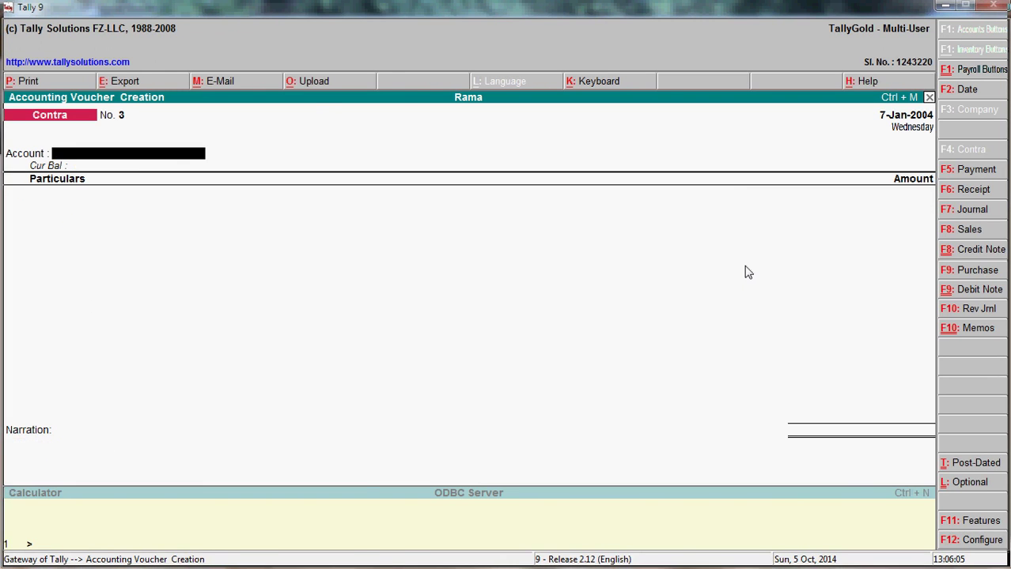
Consult the textbook's next transaction and start a purchase voucher in Tally dated 15-Jan-2004.
key(alt+Tab)
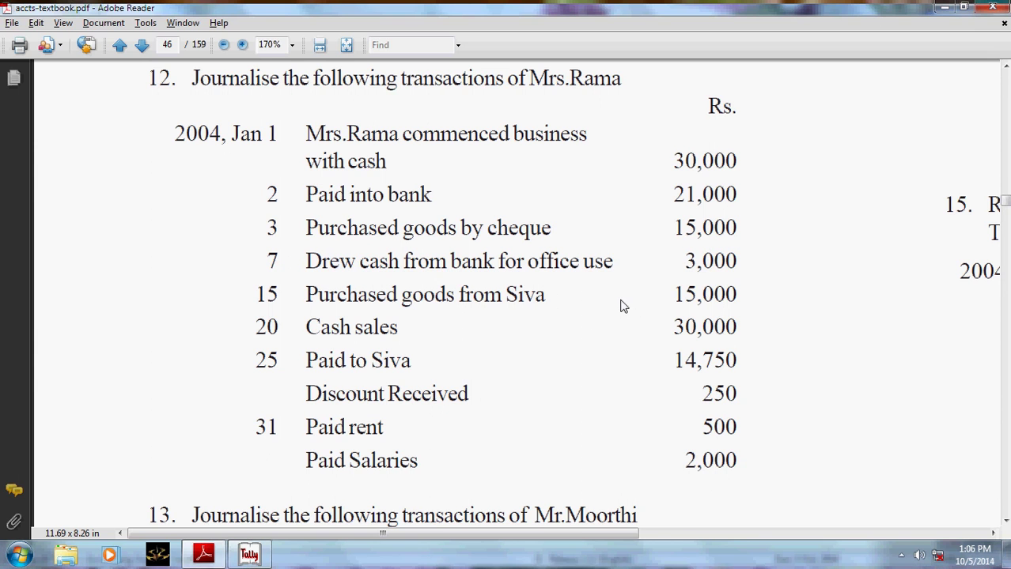
key(alt+Tab)
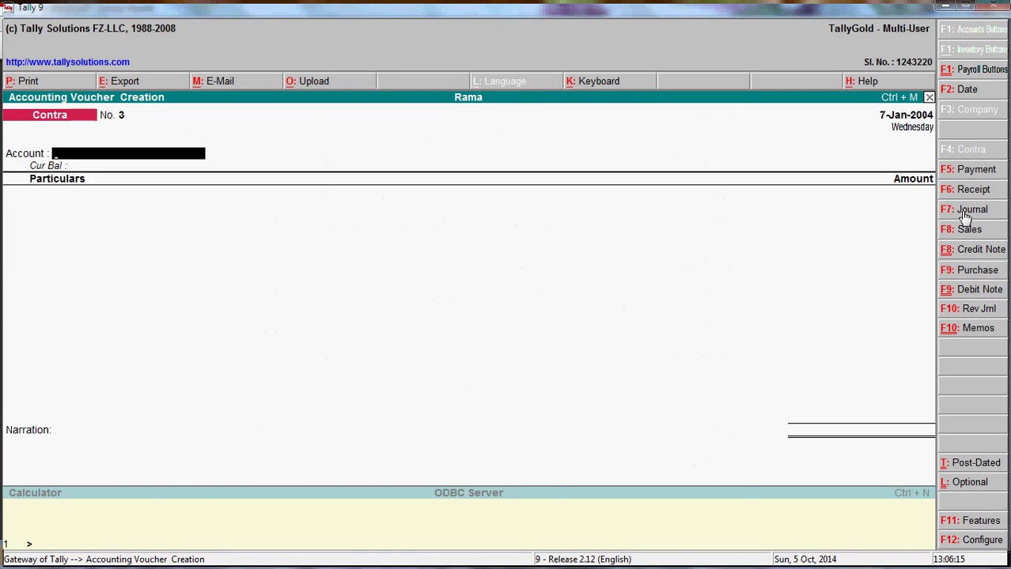
click(984, 277)
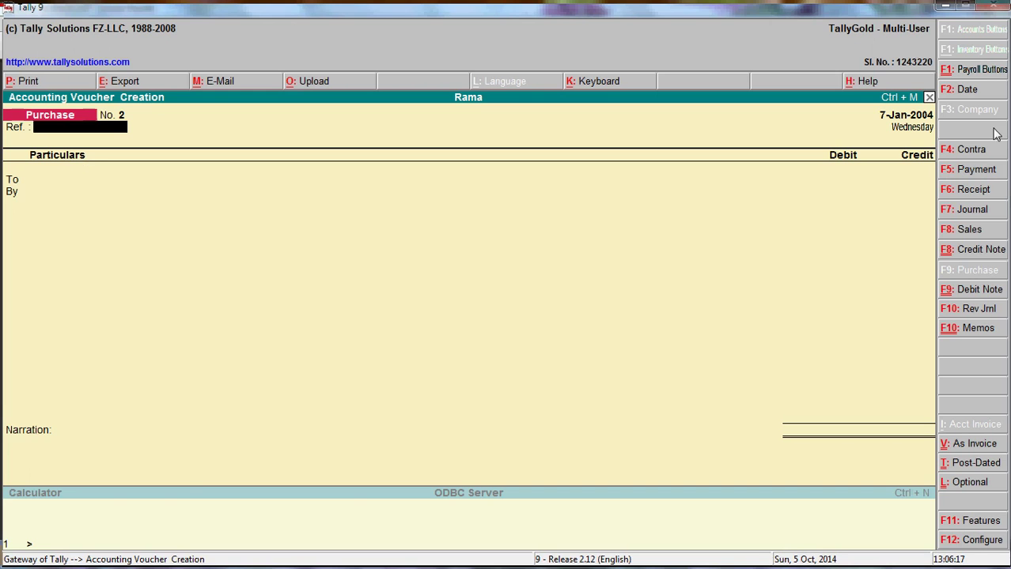
key(alt+Tab)
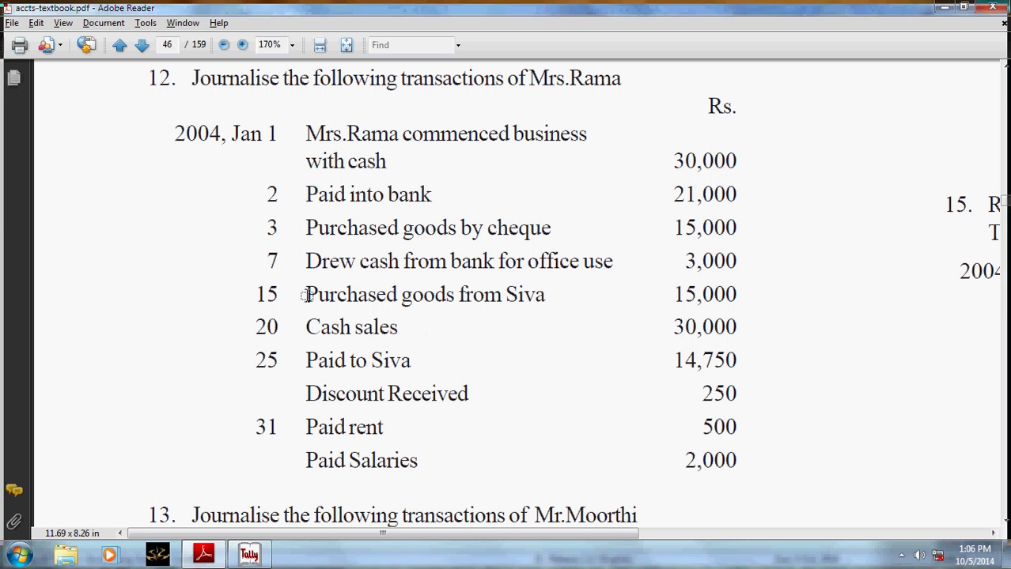
key(alt+Tab)
click(968, 91)
text(15-)
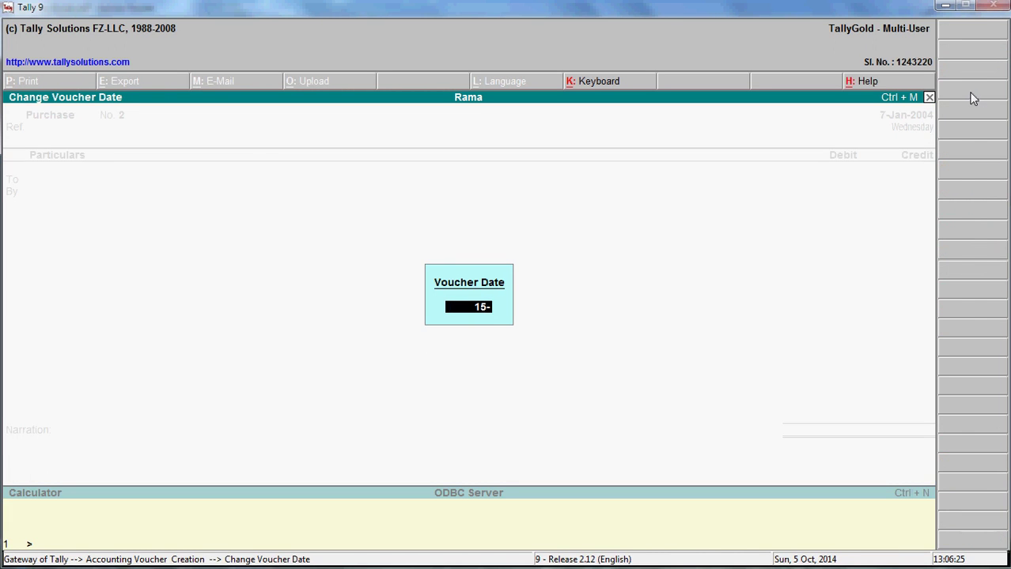
text(1)
key(Return)
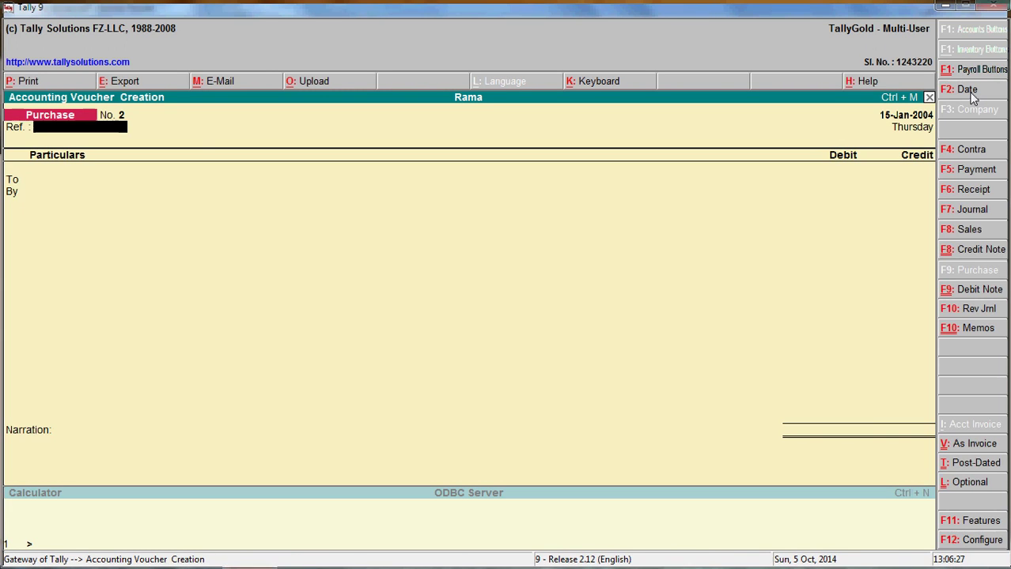
Credit the supplier's ledger with 15,000 as given in the textbook, using a New Ref bill named 2.
key(Return)
text(Siva)
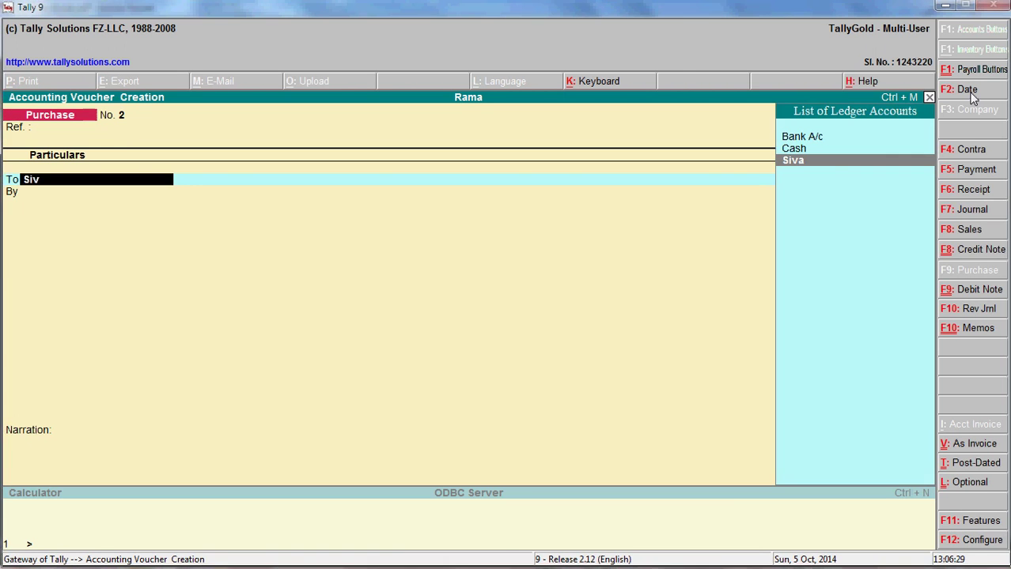
key(Return)
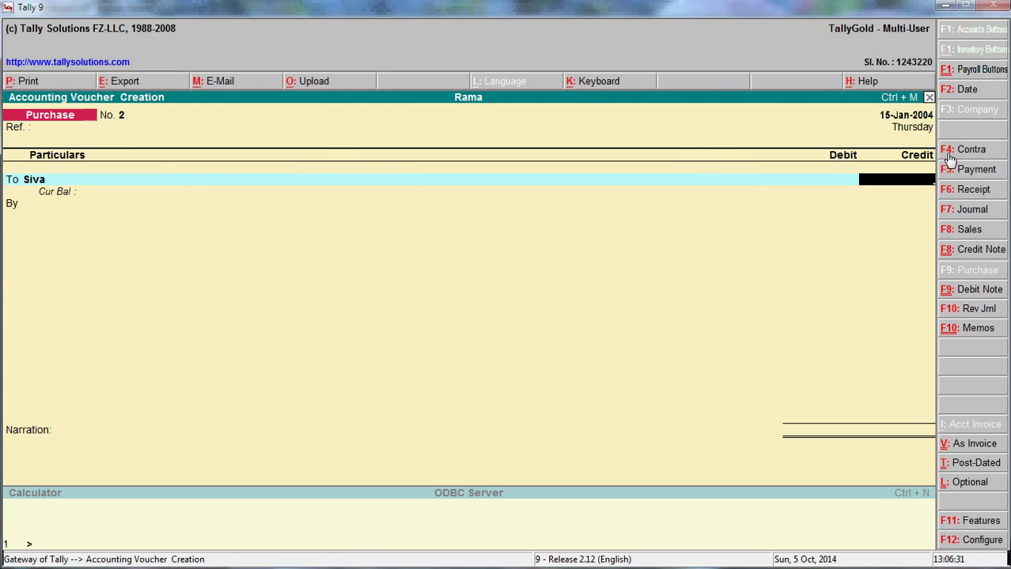
key(alt+Tab)
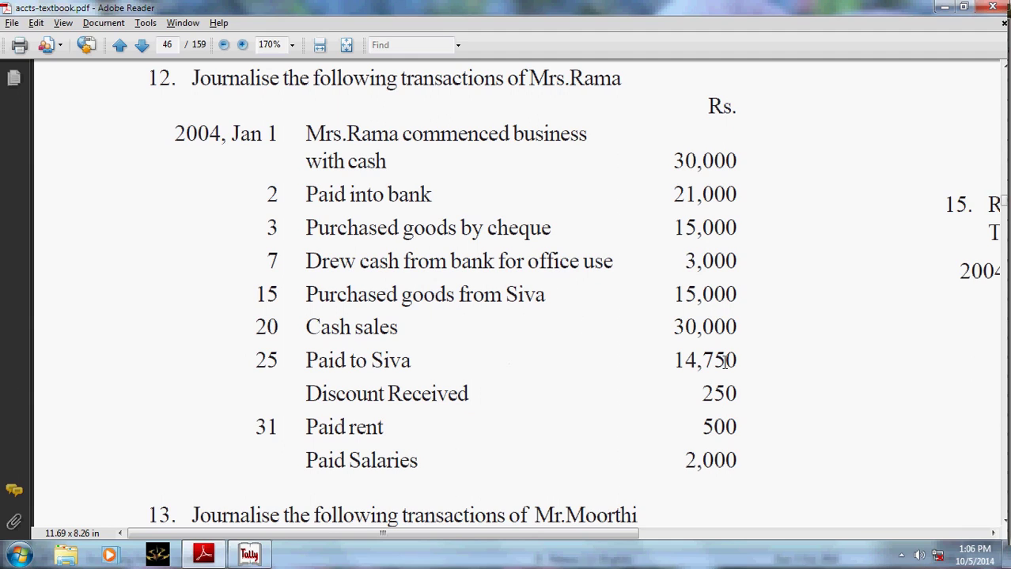
key(alt+Tab)
key(alt+Tab)
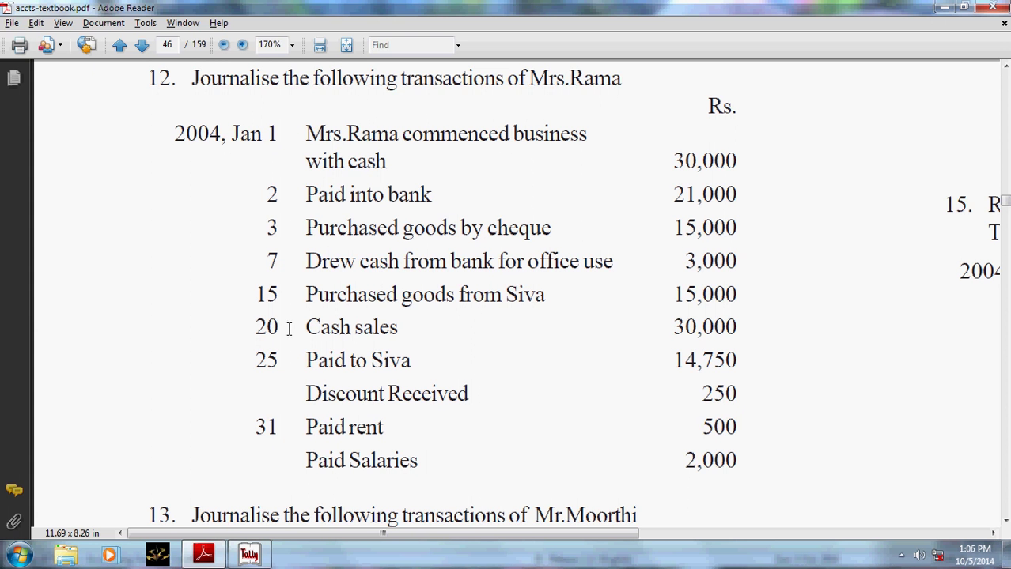
key(alt+Tab)
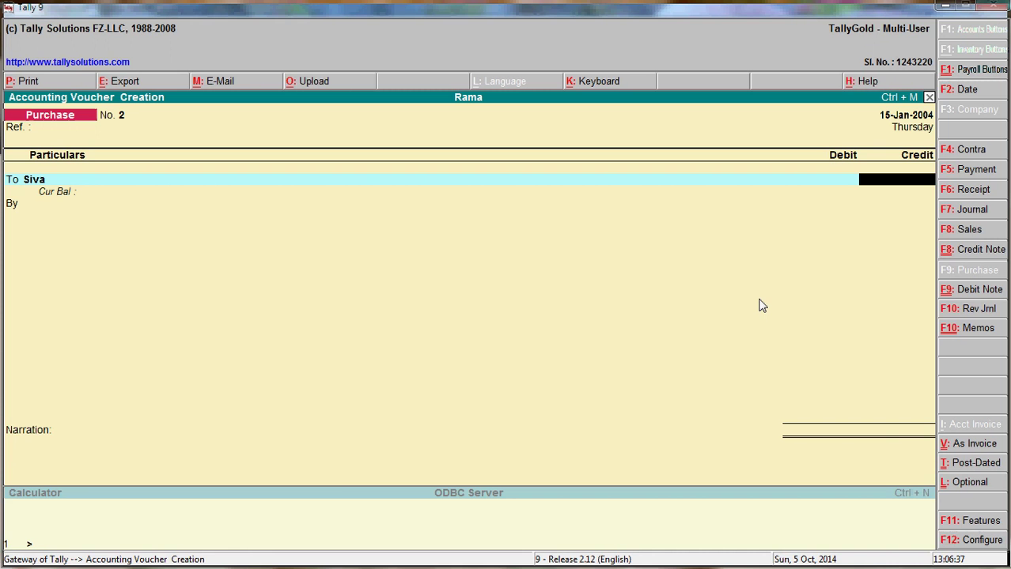
text(15000)
key(Return)
key(Return)
text(2)
key(Return)
key(Return)
key(Return)
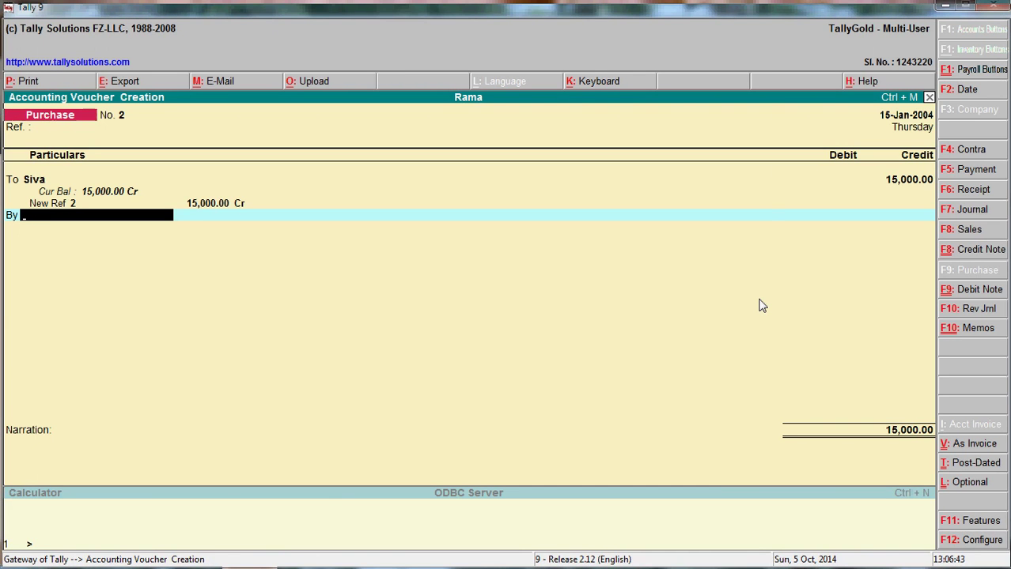
Debit Purchase A/c with 15,000 and accept its New Ref 2 bill details, proceeding to the narration.
text(pu)
key(Return)
key(Return)
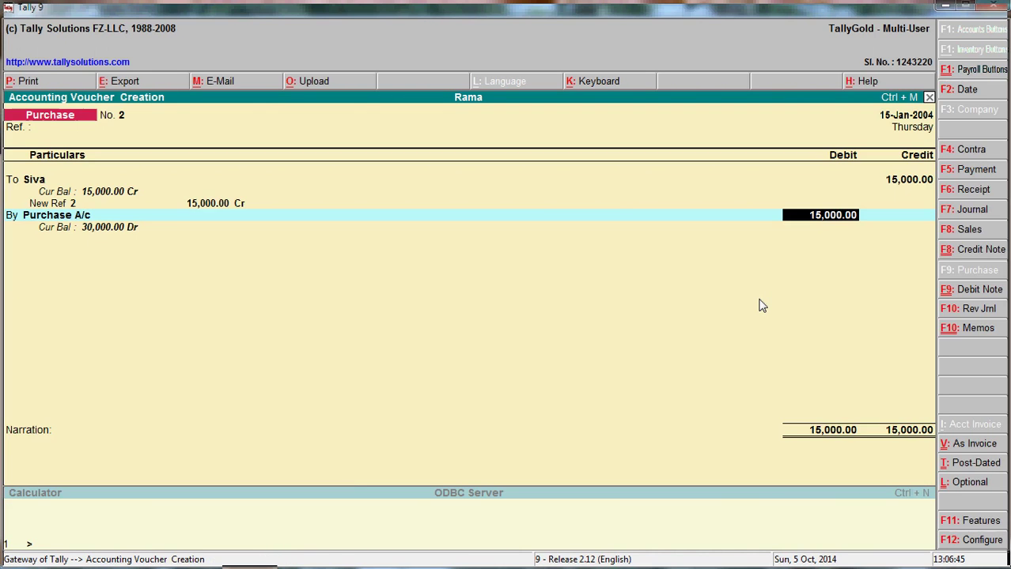
key(Return)
key(Return)
key(Return)
key(Return)
key(Return)
key(Return)
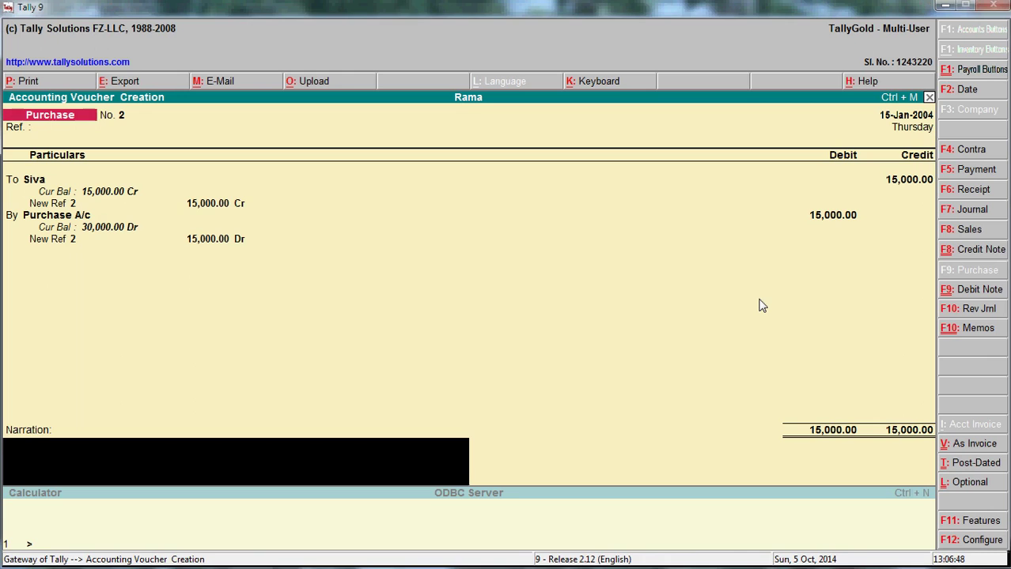
Enter a narration stating that the goods were purchased from the supplier, and accept the purchase voucher.
text(Goofd)
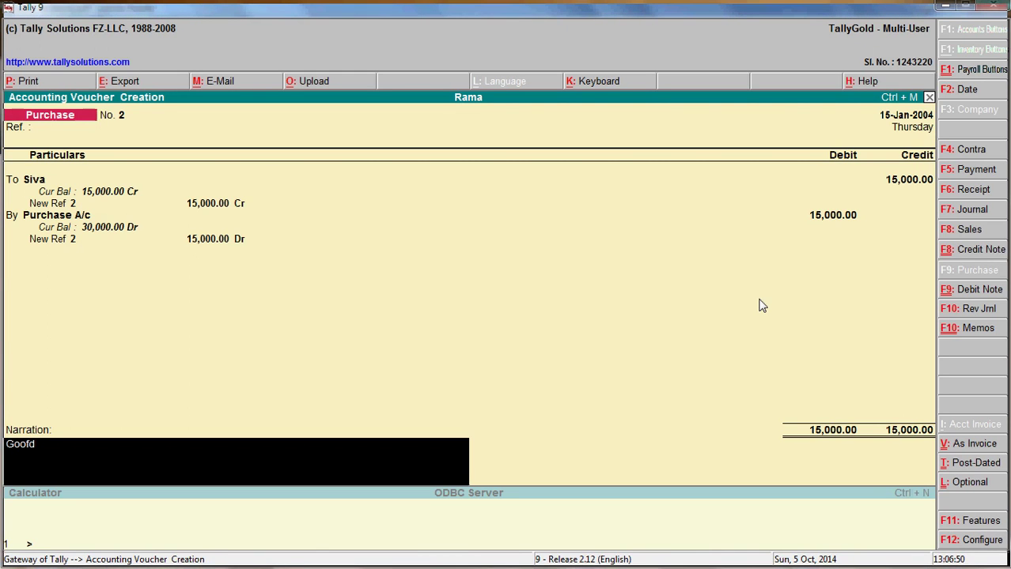
key(BackSpace)
key(BackSpace)
text(ds purchase from siva)
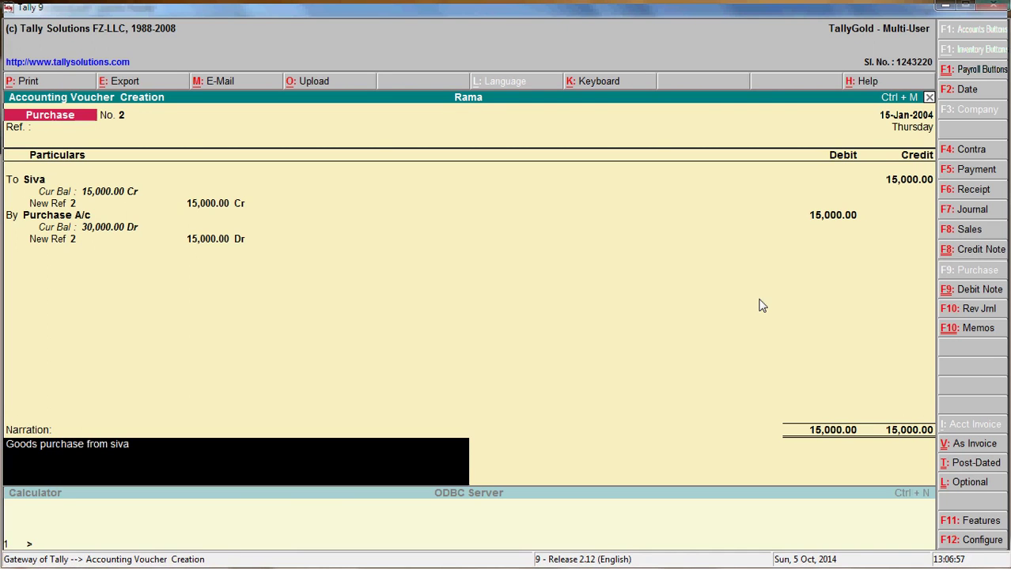
key(Return)
key(y)
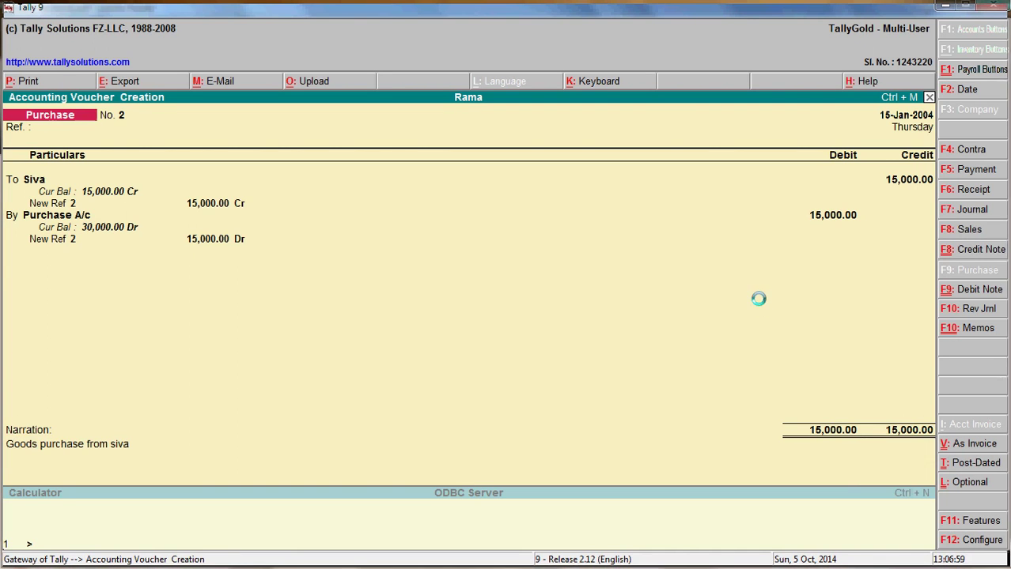
Consult the textbook's cash sales transaction and start a sales voucher with Cash as the party account and Sales as the sales ledger.
key(alt+Tab)
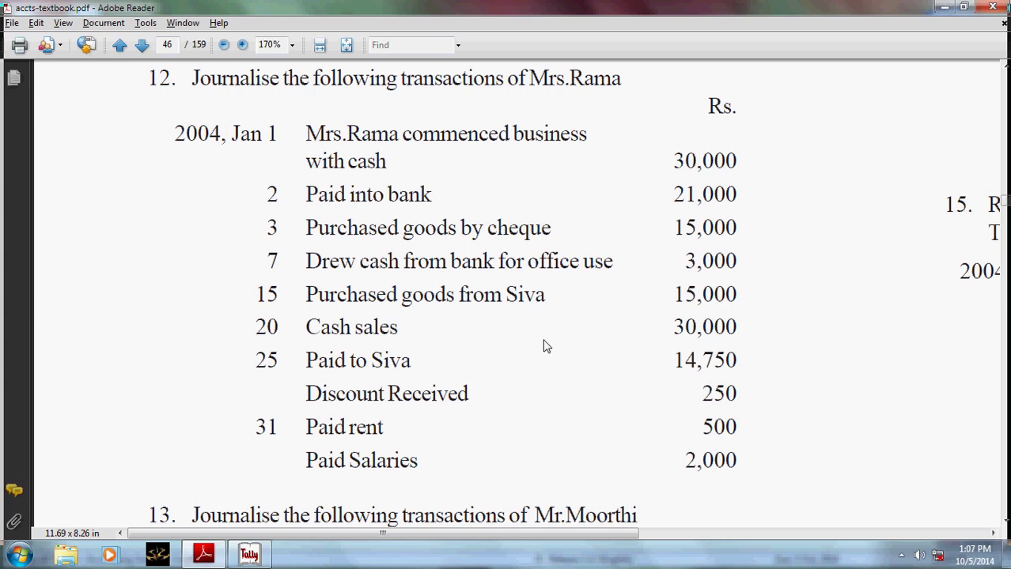
key(alt+Tab)
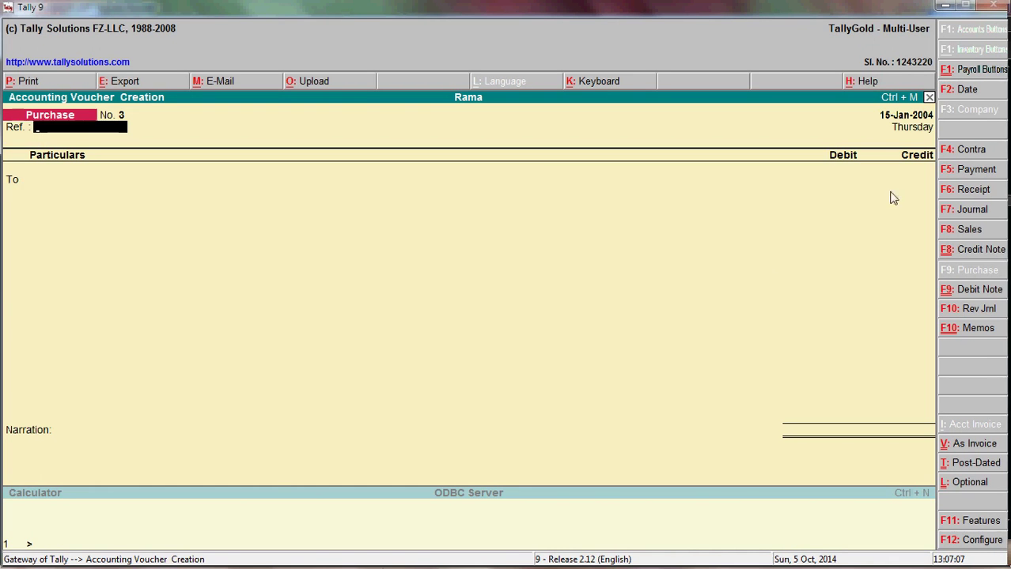
click(966, 232)
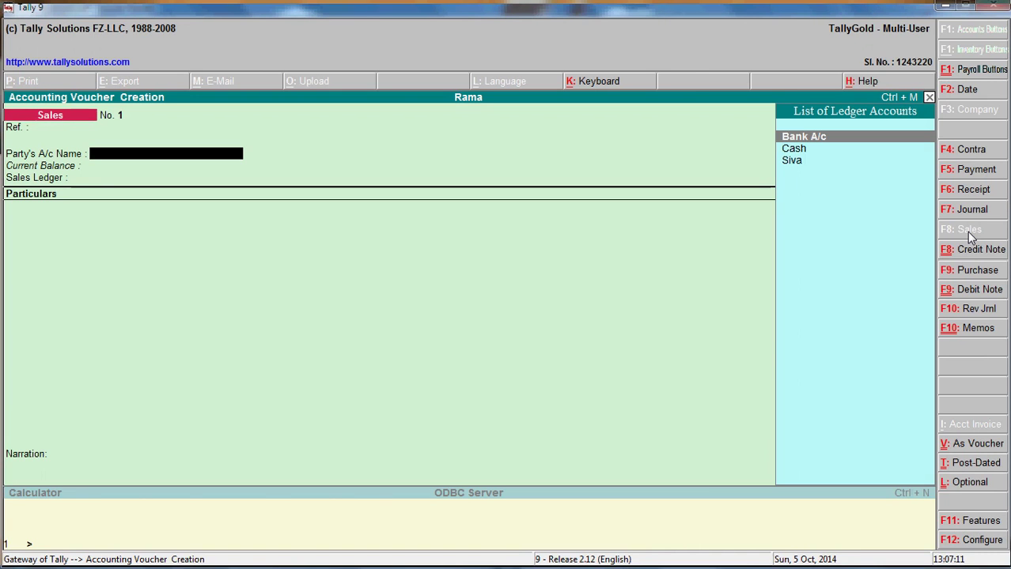
key(Down)
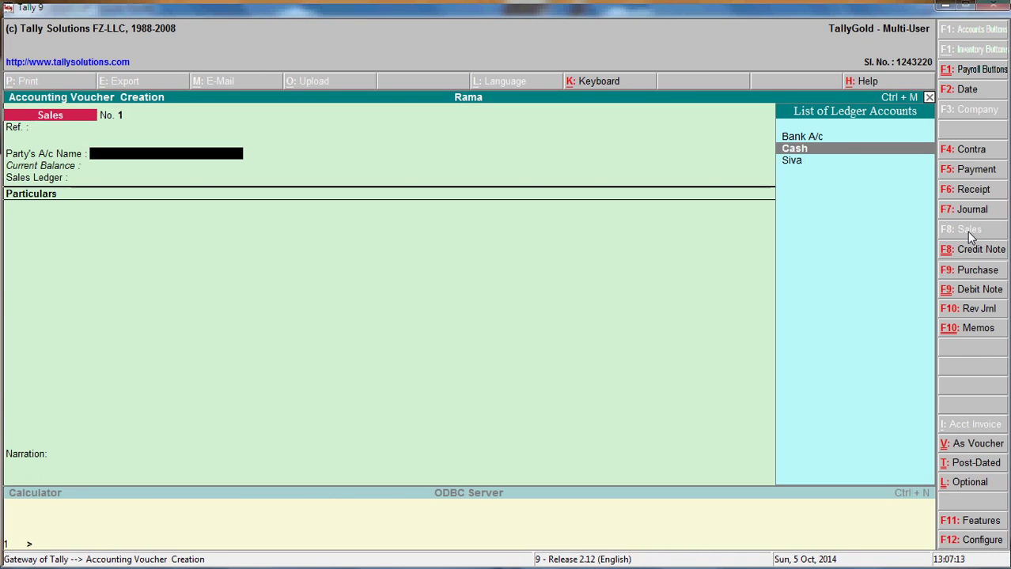
key(Return)
key(Return)
key(Return)
key(Return)
key(Return)
key(Return)
key(Return)
key(Return)
key(Return)
key(Return)
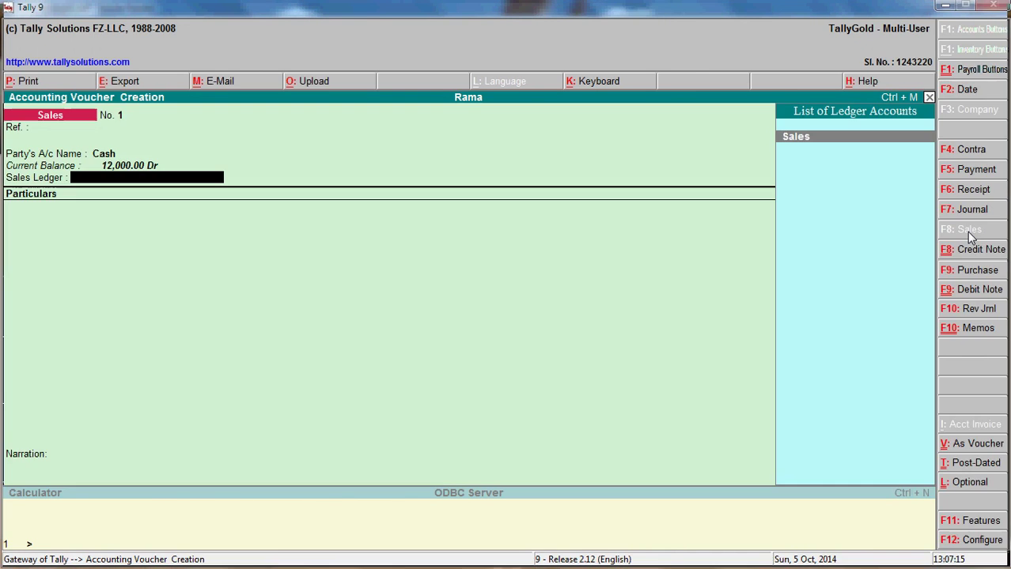
key(Return)
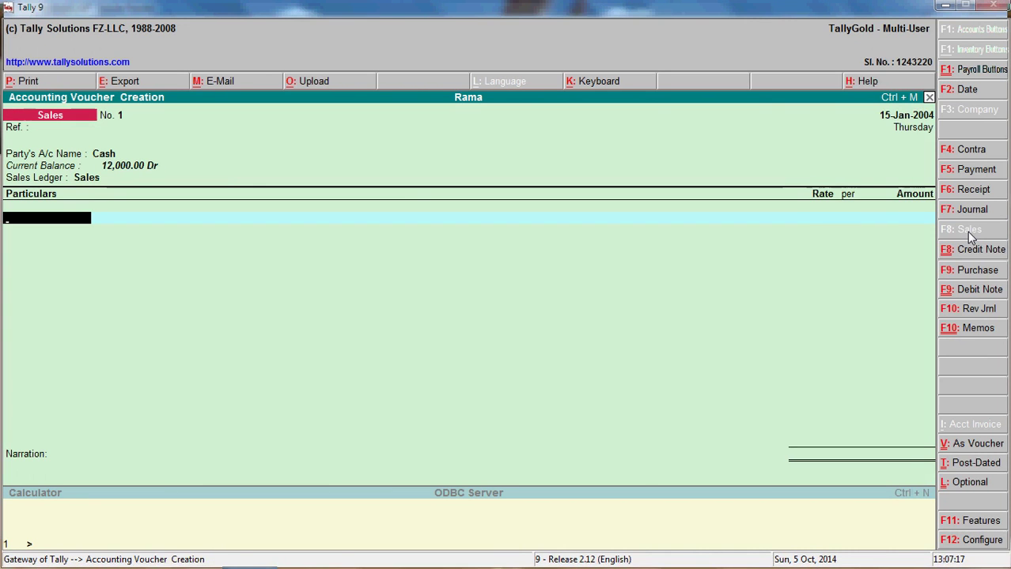
Add a Sales ledger line to the sales voucher and enter the textbook's cash sales amount of 30,000.
text(Sales)
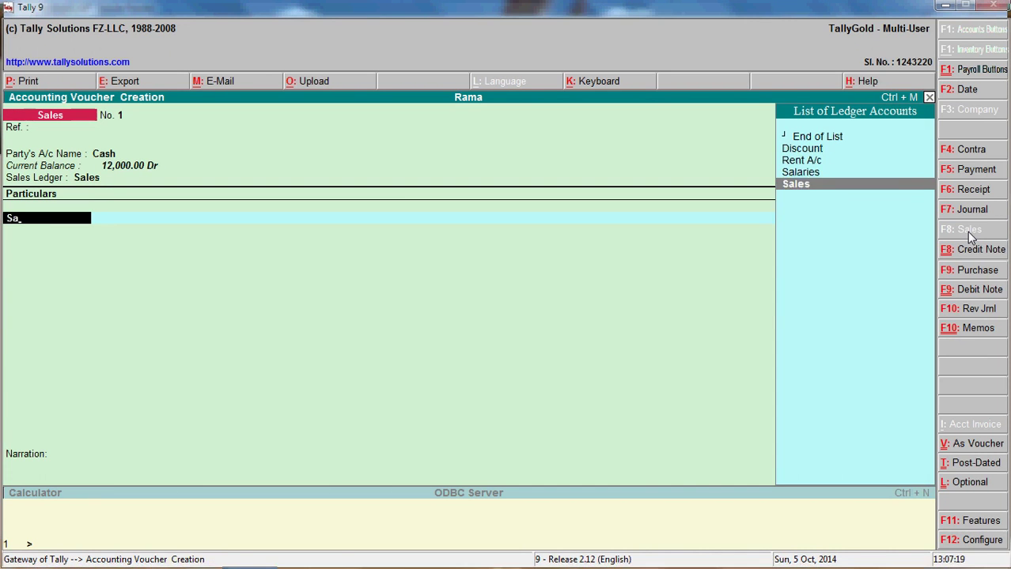
key(Return)
key(Return)
key(BackSpace)
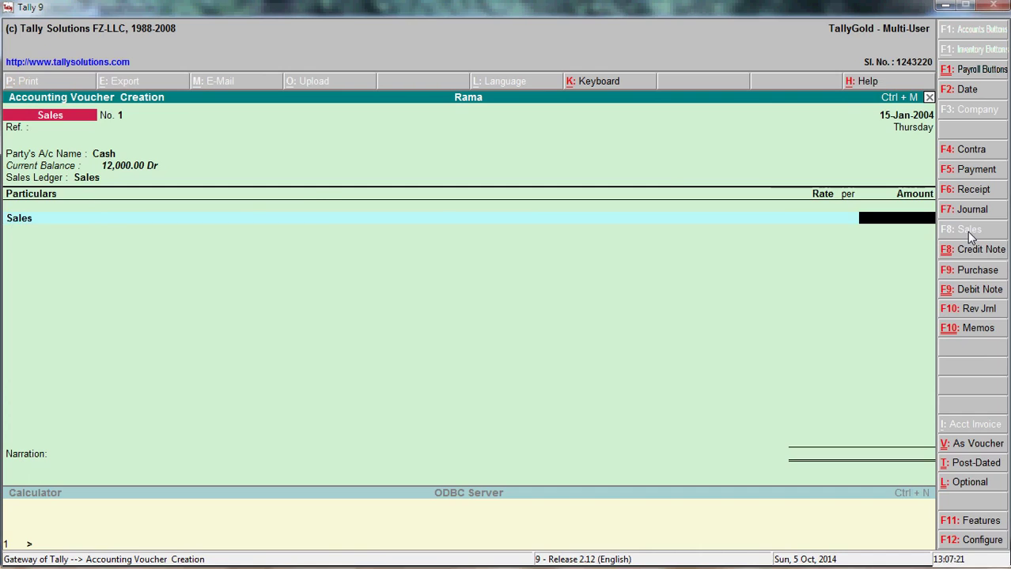
key(alt+Tab)
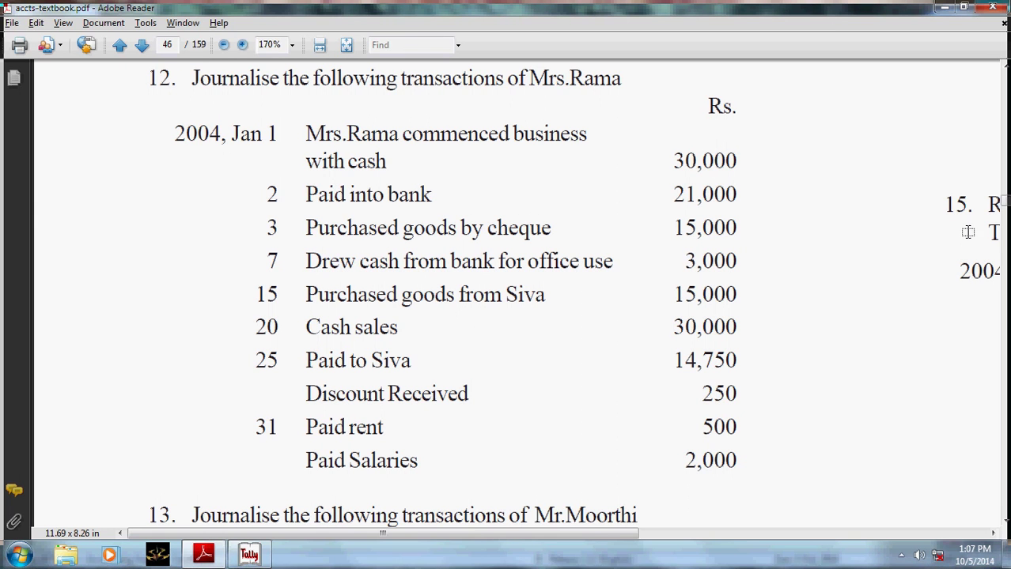
key(alt+Tab)
text(30000)
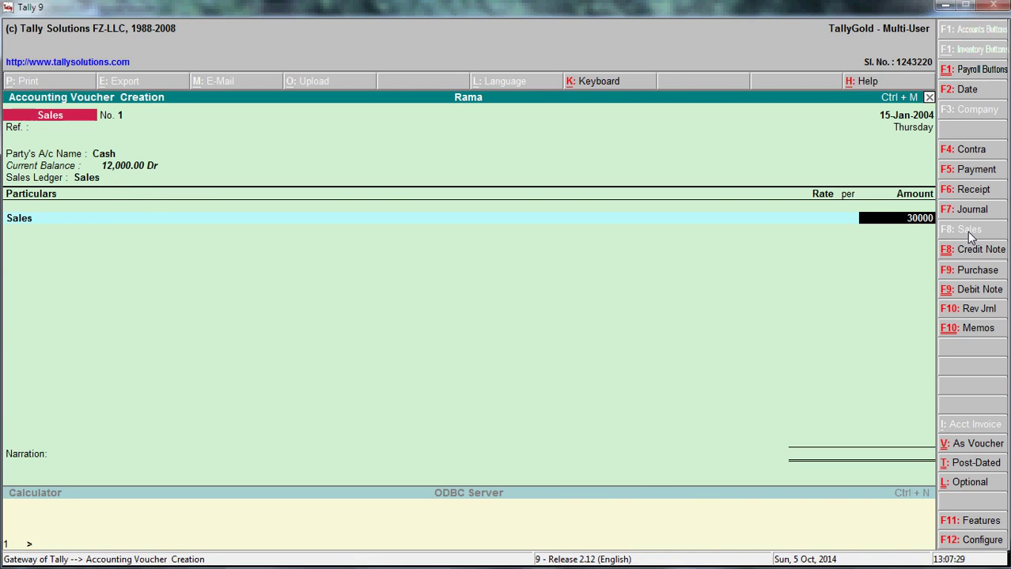
Leave the cost centre allocation and alter the Sales ledger so that cost centres are not applicable.
key(Return)
key(Return)
key(Escape)
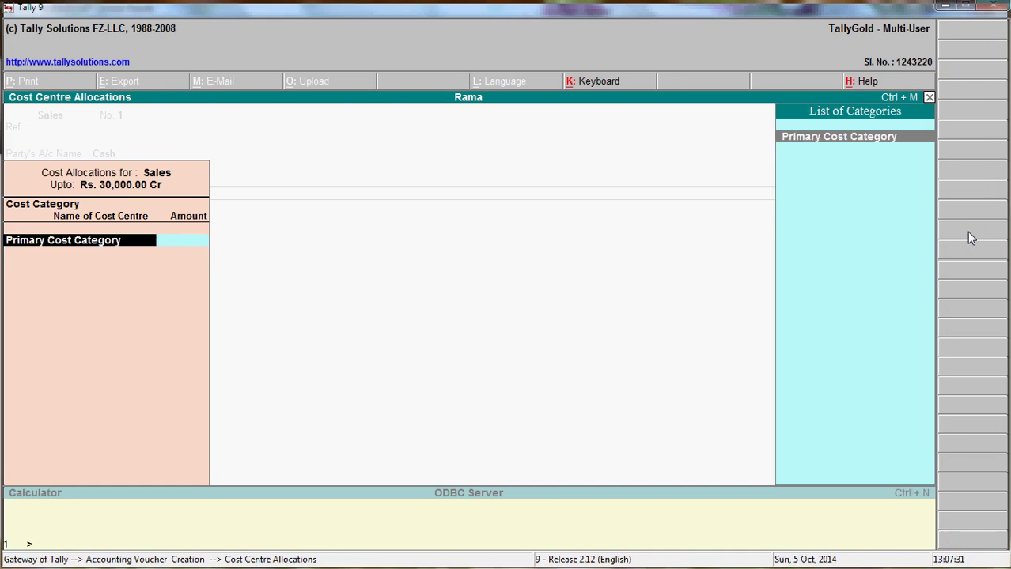
key(Escape)
key(BackSpace)
key(ctrl+Return)
key(Return)
key(Return)
key(Return)
key(Return)
key(Return)
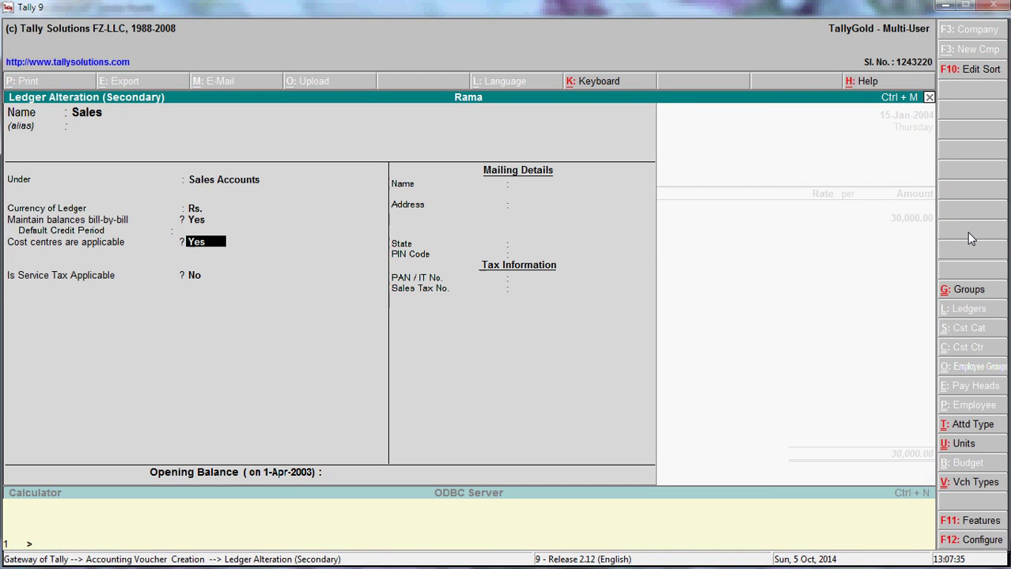
key(n)
key(Return)
key(Return)
key(Return)
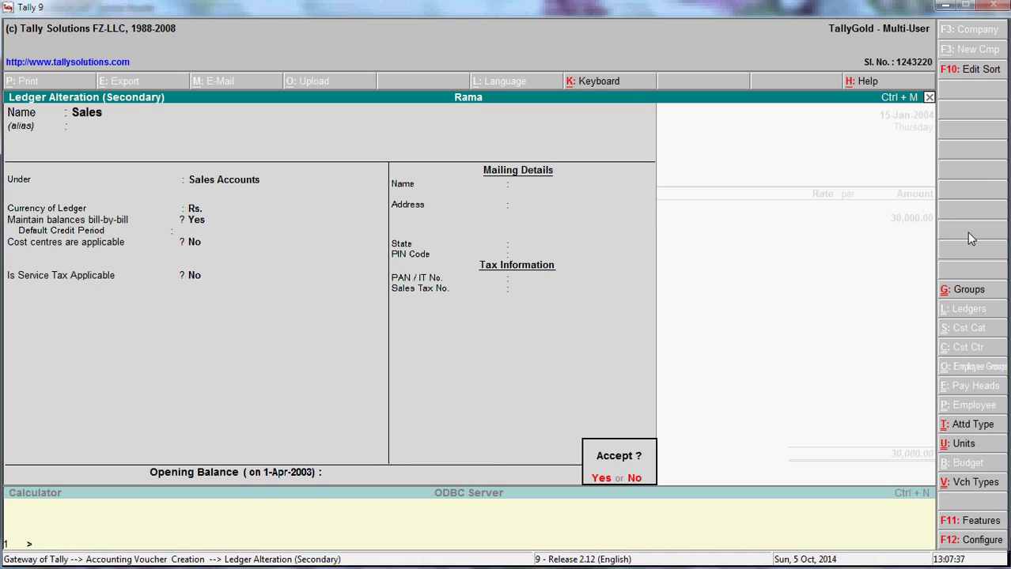
key(Return)
Finish the particulars, switch the sales entry to voucher mode, and accept Cash debit and Sales credit of 30,000 with New Ref 1.
key(Return)
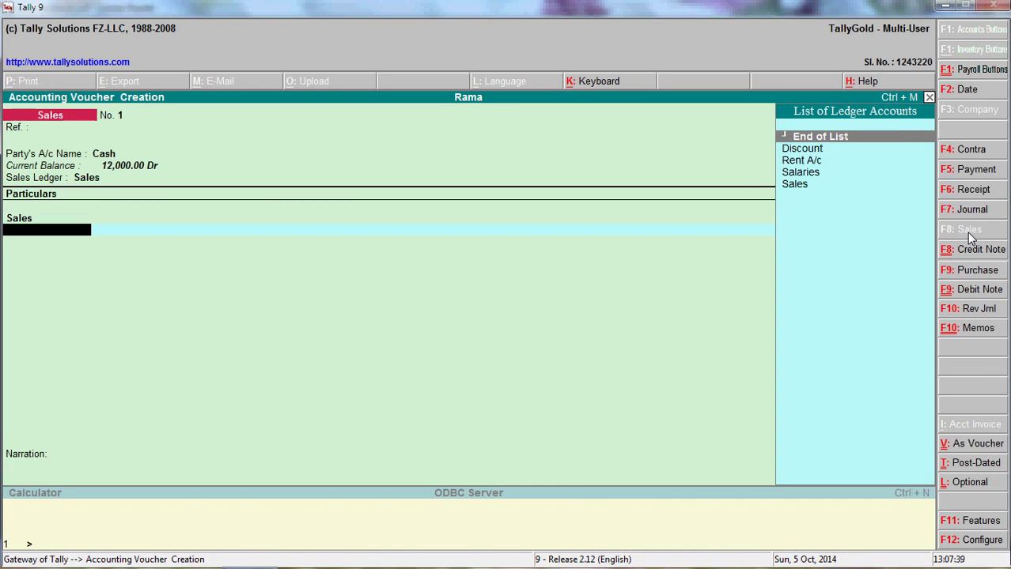
key(Return)
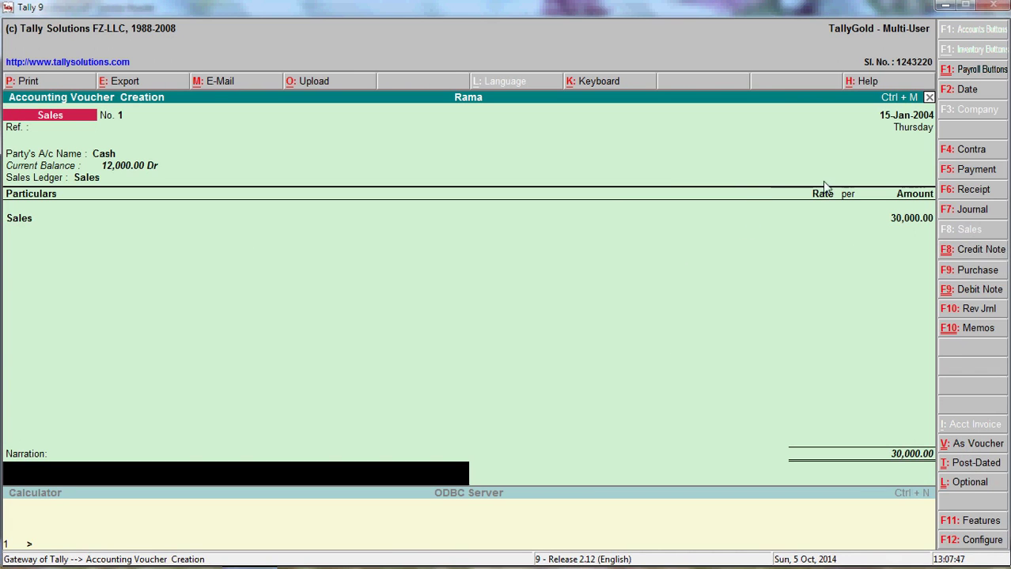
click(964, 447)
key(Return)
key(Return)
key(Return)
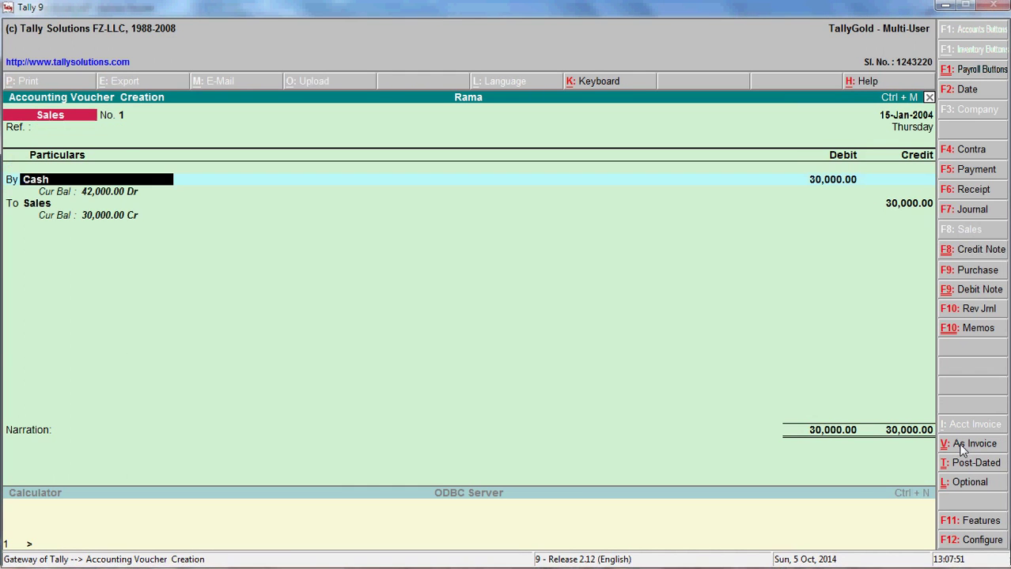
key(Return)
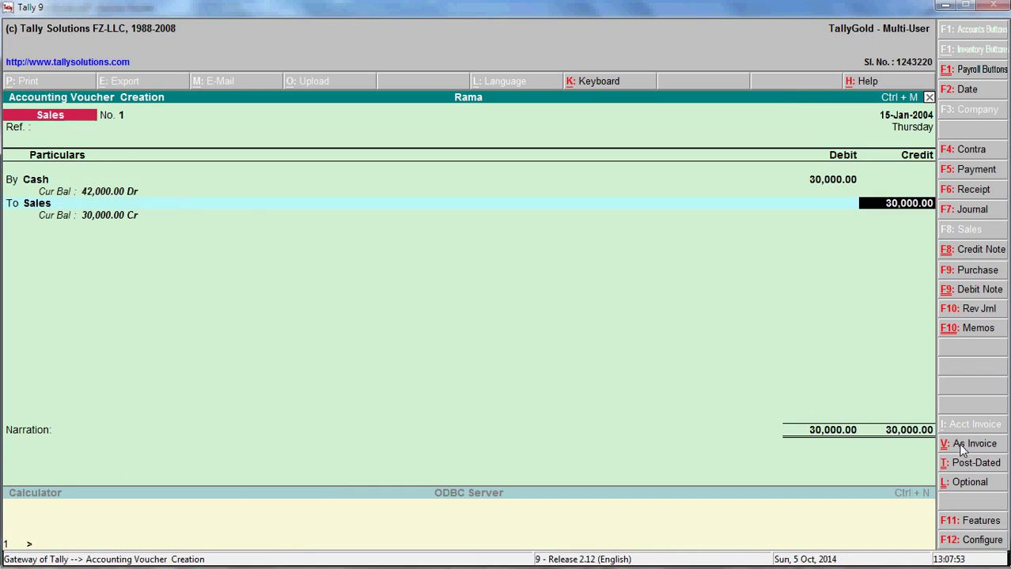
key(Return)
key(Return)
key(Return)
key(Return)
key(Return)
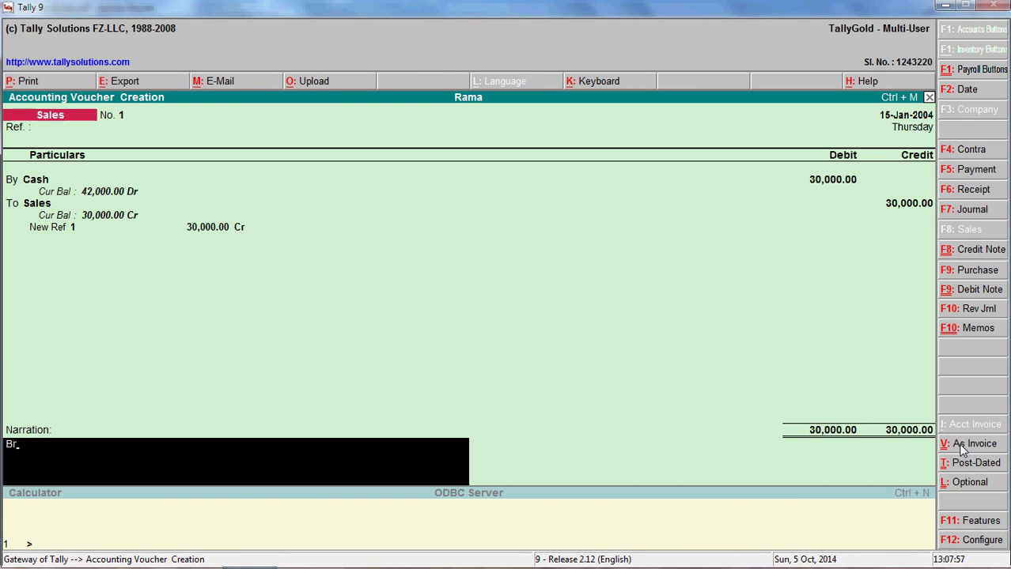
Enter the narration "Being spld gods on cash" for the sales voucher, and decline acceptance to keep editing.
text(Being)
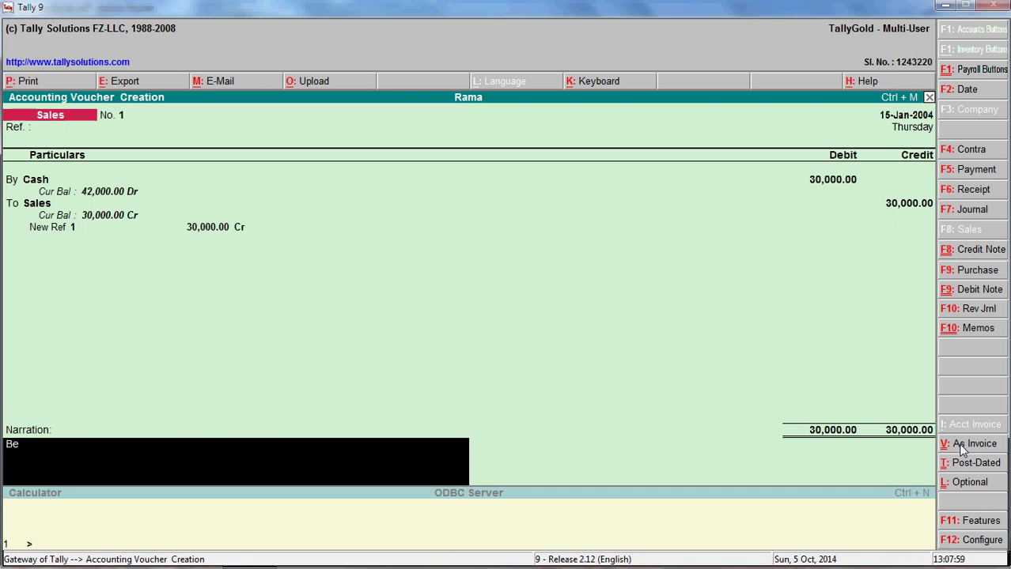
key(BackSpace)
key(BackSpace)
key(BackSpace)
key(BackSpace)
key(BackSpace)
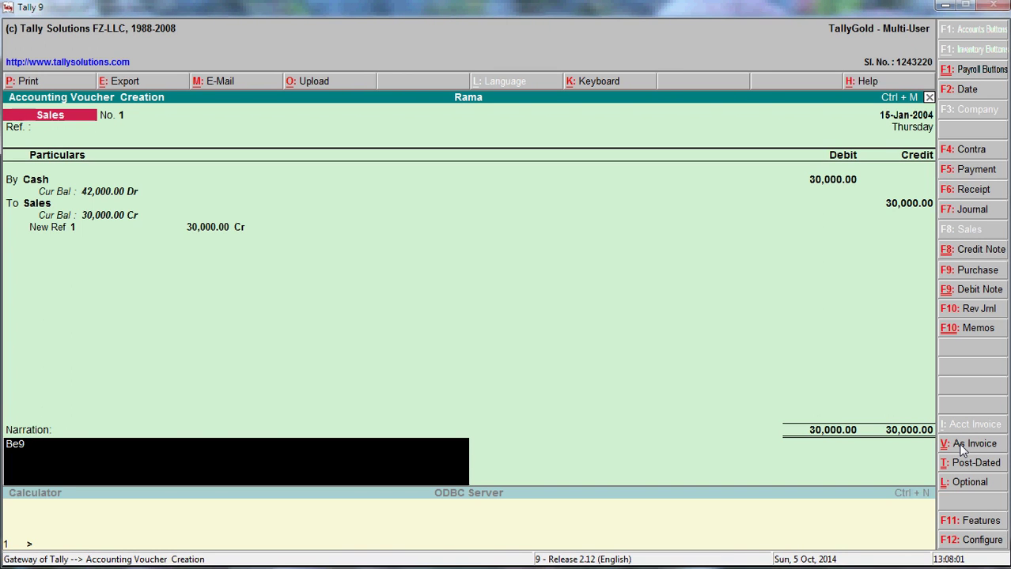
text(ing purcha)
key(BackSpace)
key(BackSpace)
key(BackSpace)
key(BackSpace)
key(BackSpace)
key(BackSpace)
text(saoel)
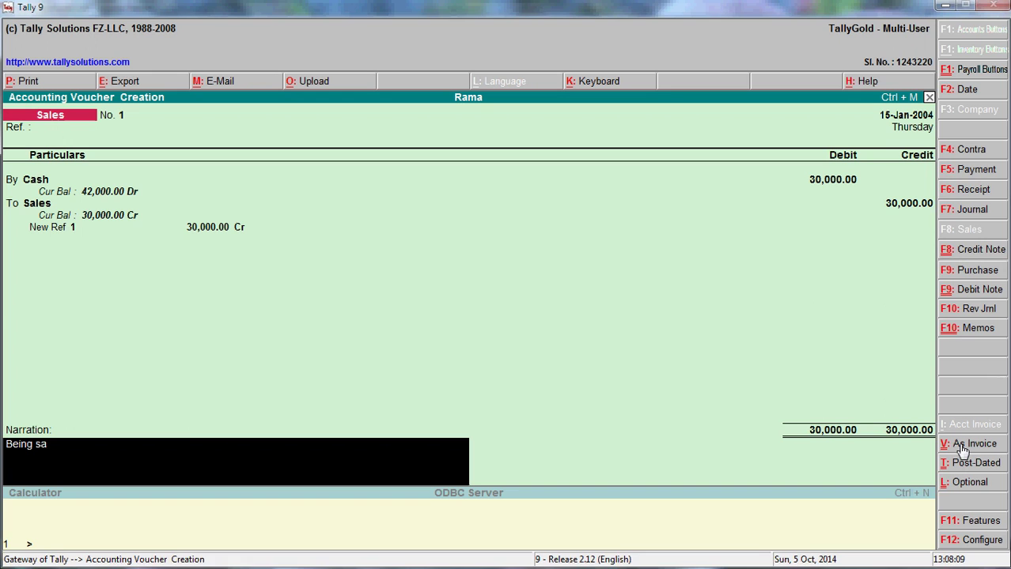
key(BackSpace)
text(pld ggoo)
key(BackSpace)
key(BackSpace)
key(BackSpace)
text(ods on cash)
key(Return)
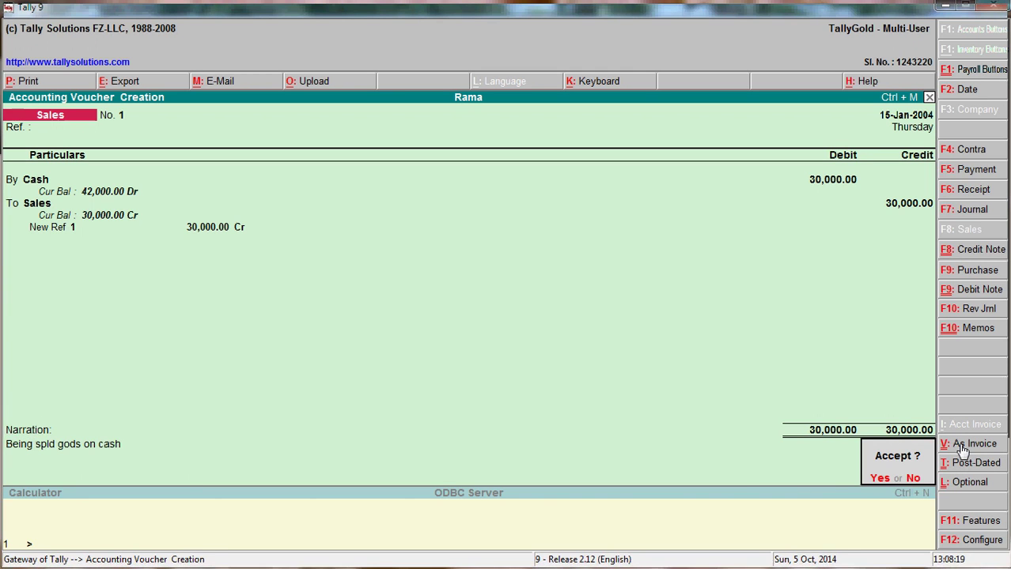
key(y)
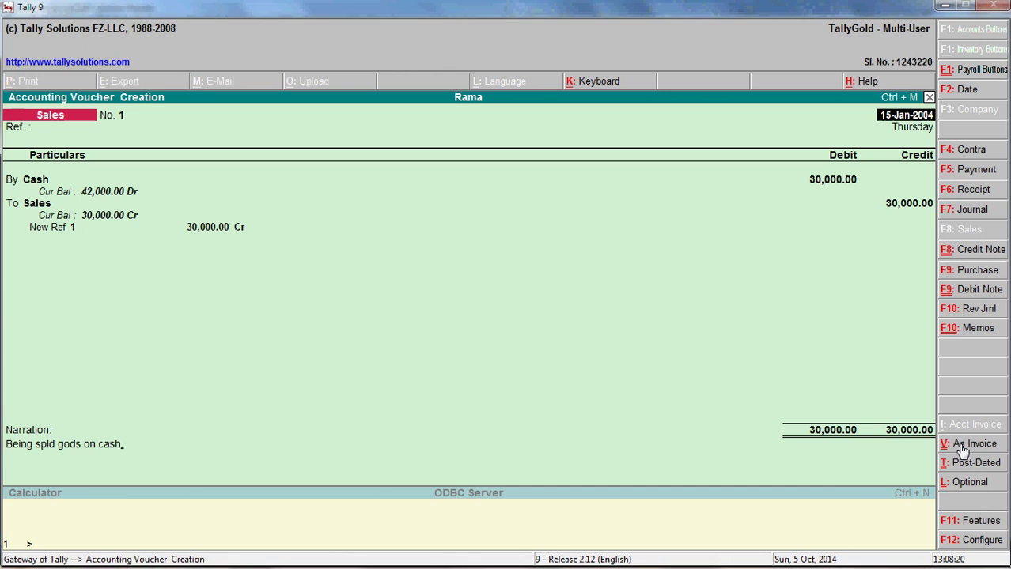
Correct "spld" to "sold" in the sales voucher's narration.
click(97, 448)
key(Right)
key(Right)
key(Right)
key(Right)
key(Right)
key(Right)
key(Right)
key(Right)
key(Right)
key(Right)
key(Right)
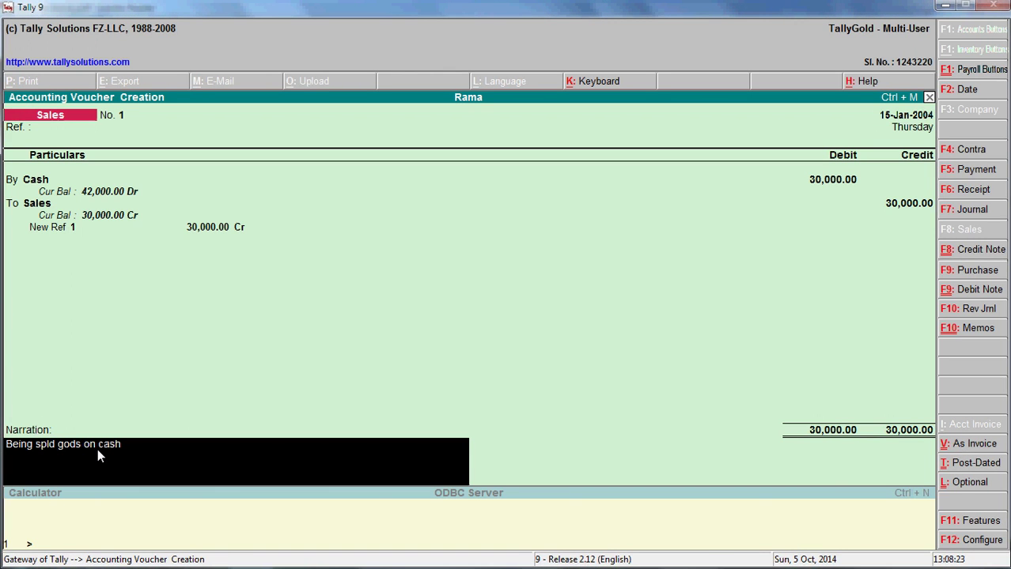
key(Left)
key(Left)
key(Left)
key(BackSpace)
text(o)
key(Return)
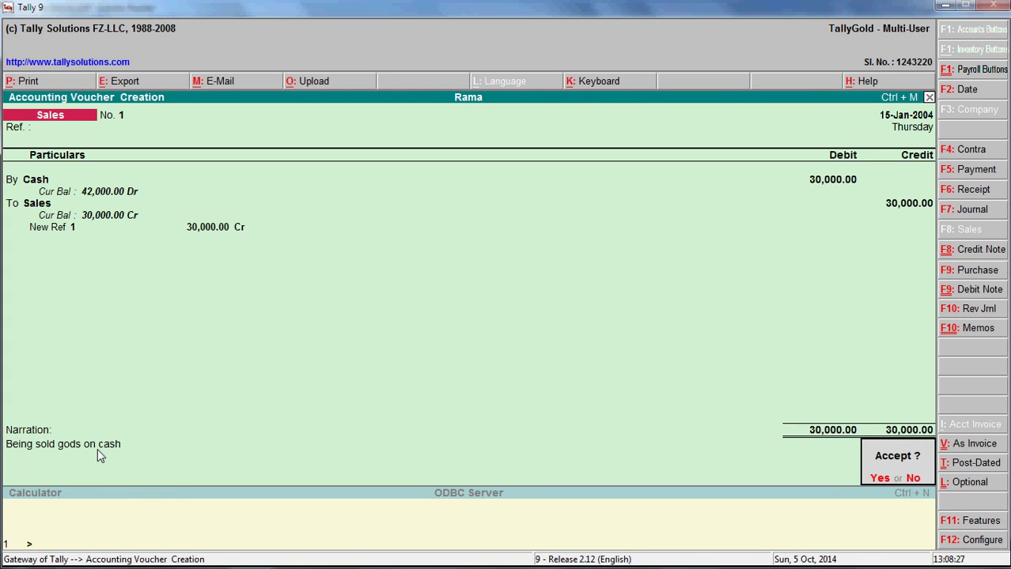
Insert the missing letter into "gods" in the narration and accept the sales voucher.
key(n)
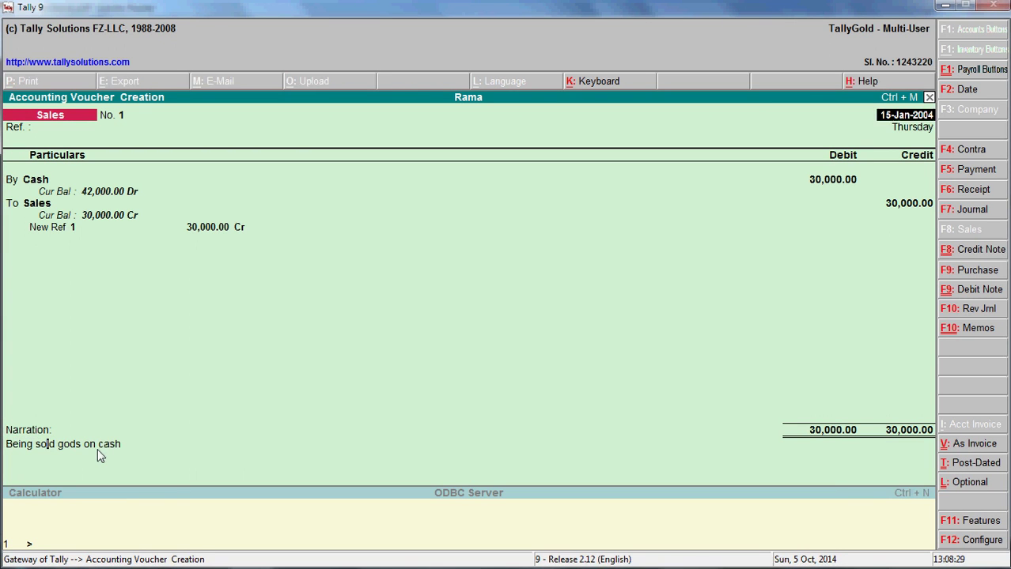
key(Up)
key(Down)
key(Return)
key(Return)
key(Return)
key(Return)
key(Return)
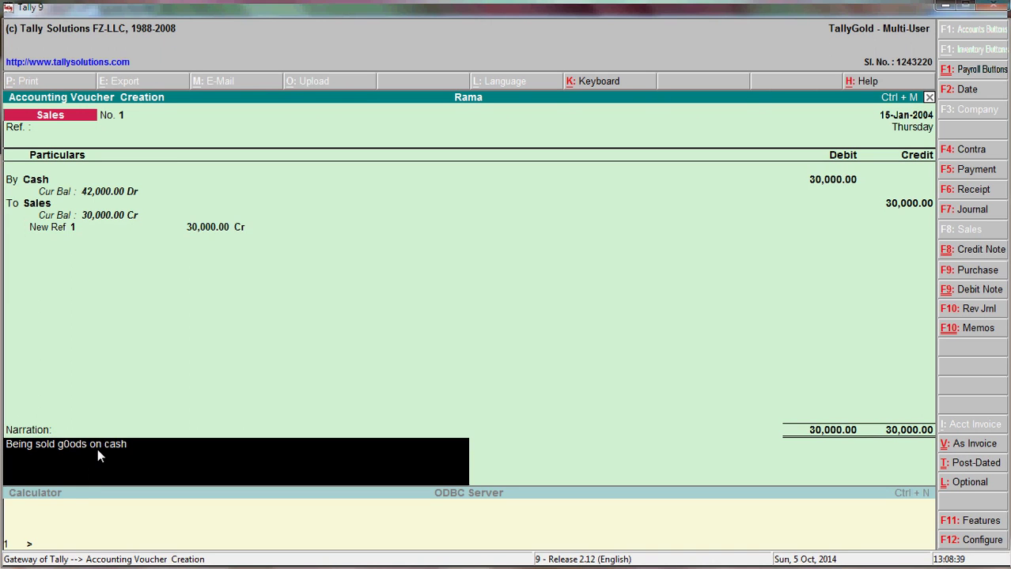
text(0)
key(Return)
Consult the textbook's discount received entry and start a receipt voucher dated 25-Jan-2004 with Cash as the account.
key(alt+Tab)
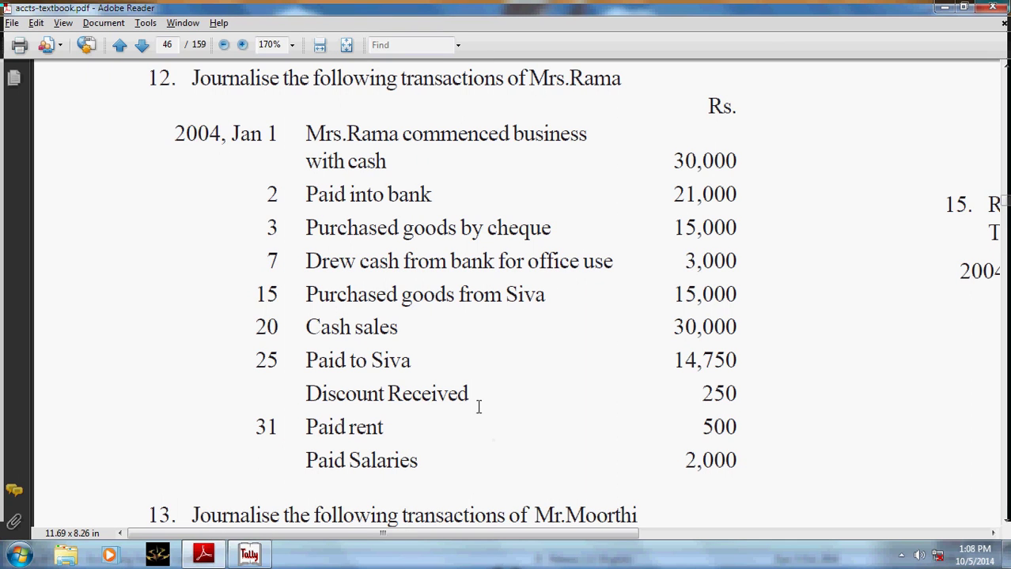
key(alt+Tab)
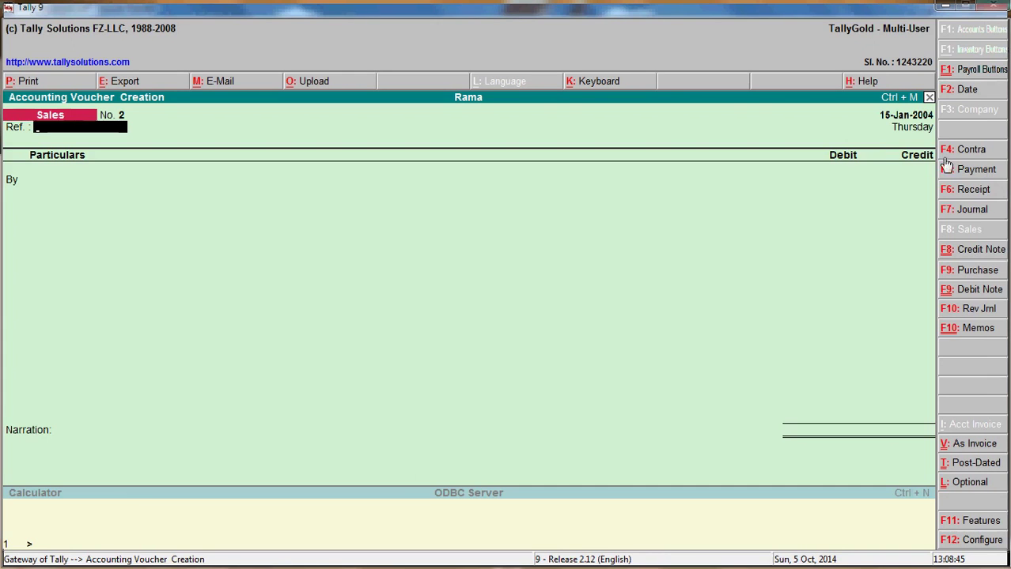
click(950, 198)
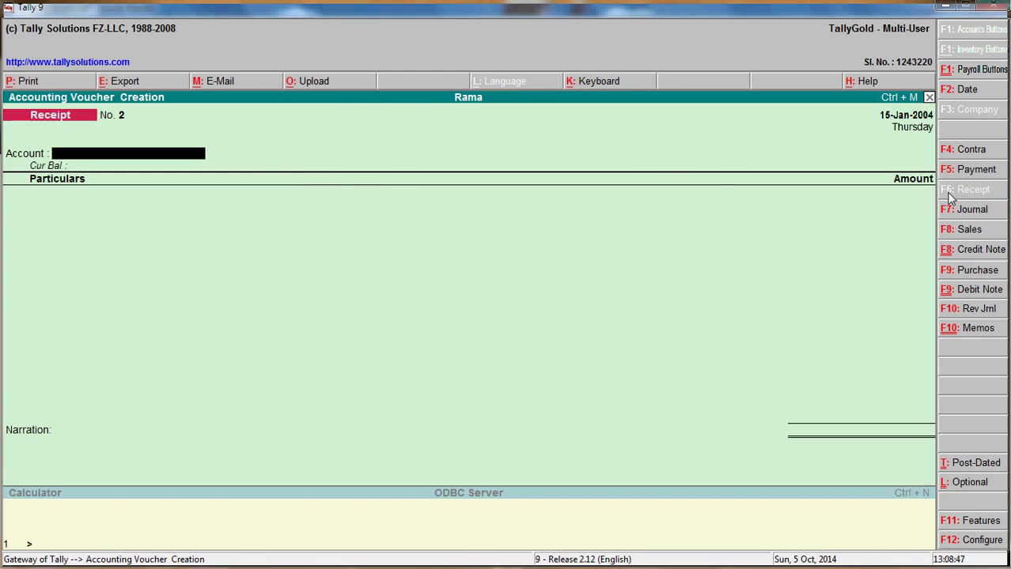
key(alt+Tab)
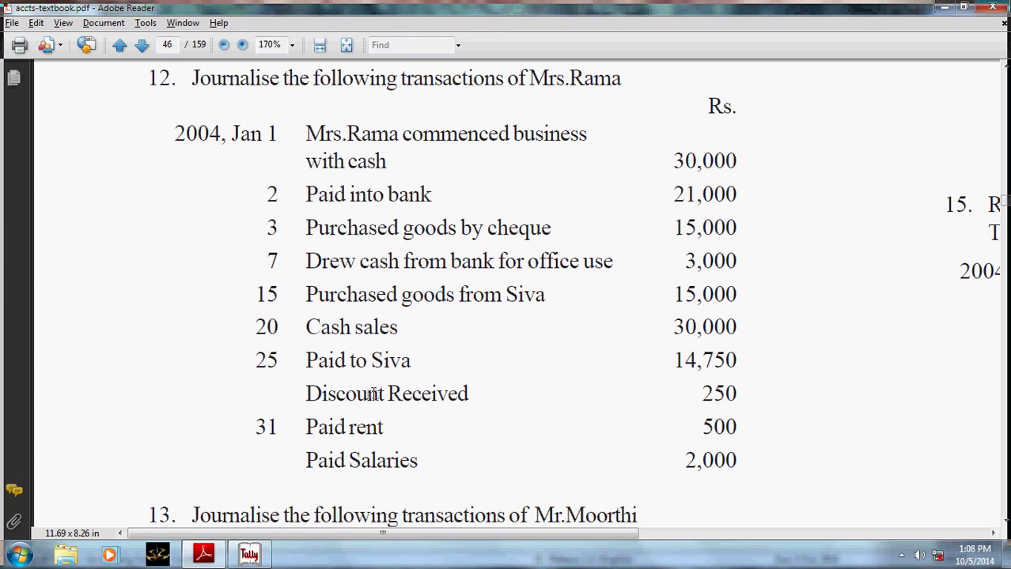
key(alt+Tab)
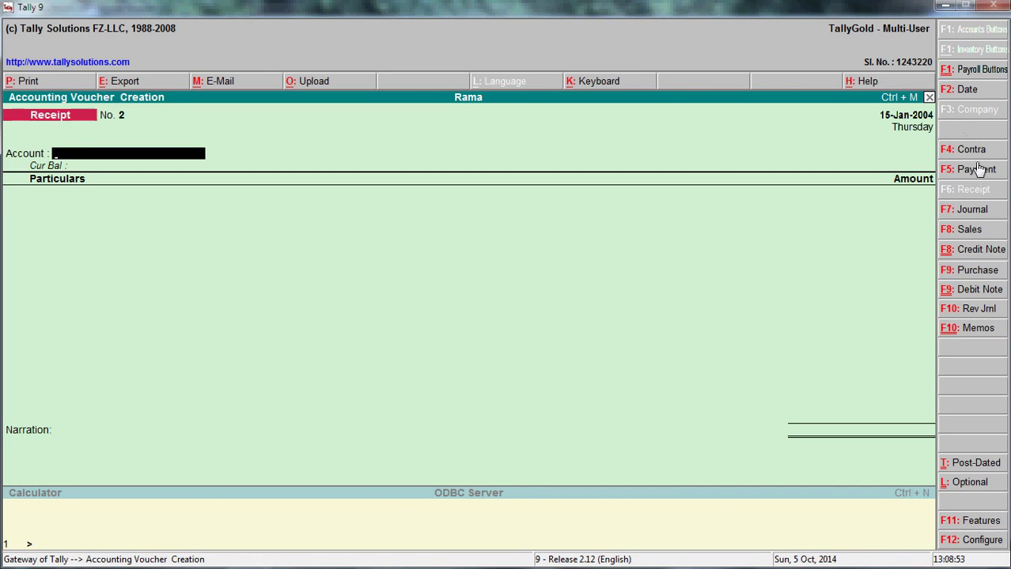
click(966, 93)
text(2)
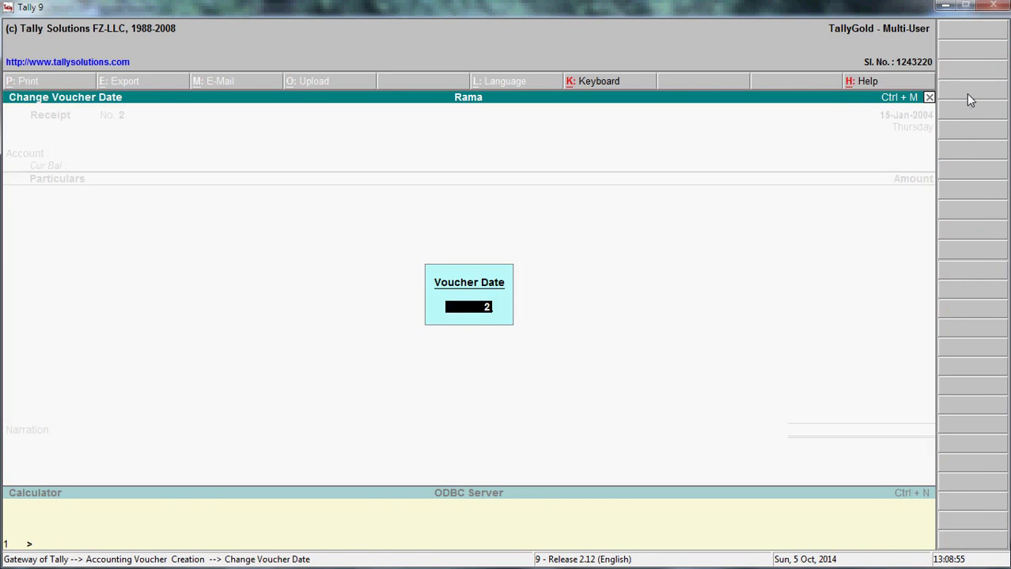
text(5)
key(Return)
key(Return)
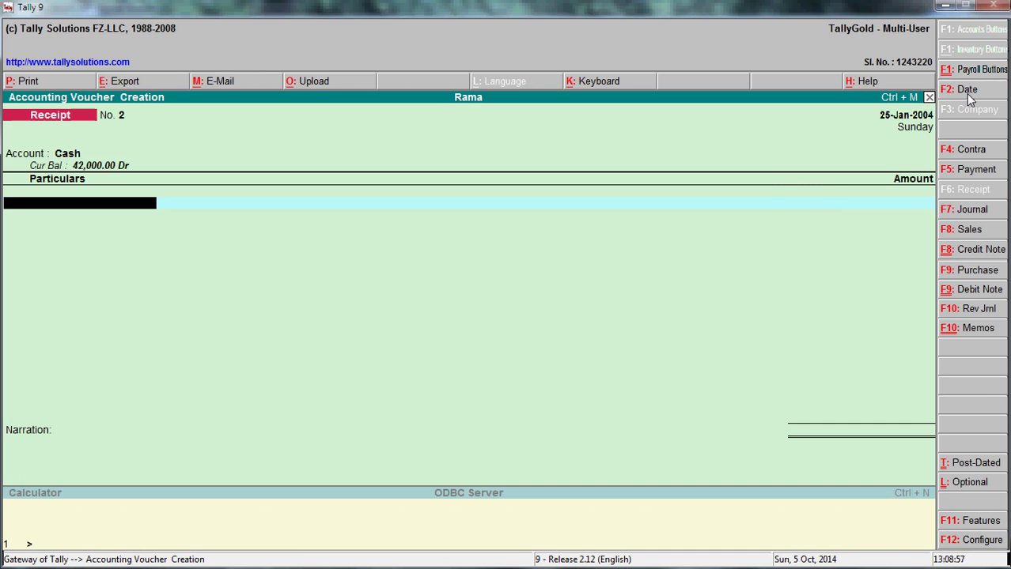
Credit Discount with 250 in the receipt voucher, using an On Account bill allocation.
text(D)
key(Return)
text(250)
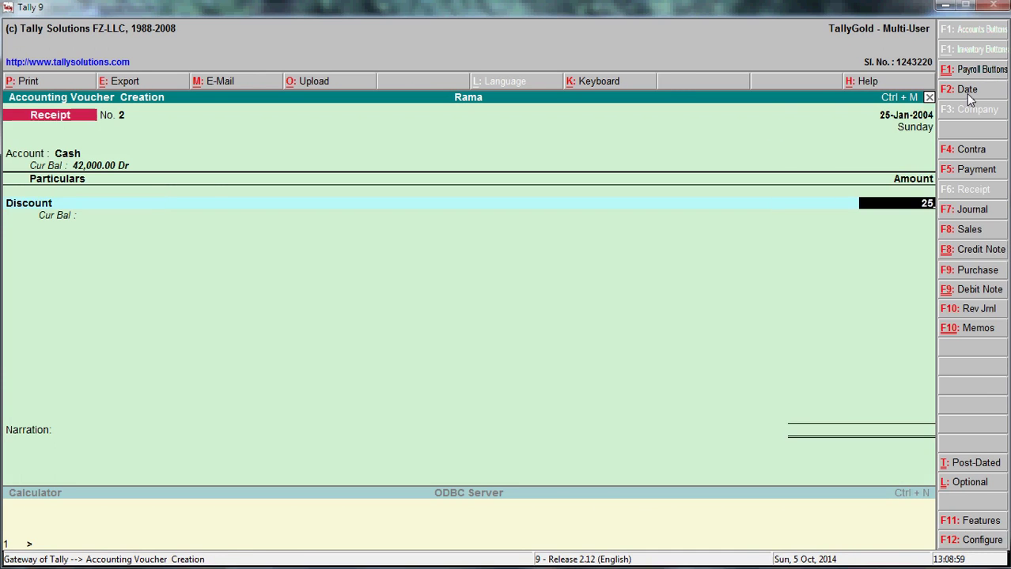
key(Return)
key(Return)
key(Return)
key(Return)
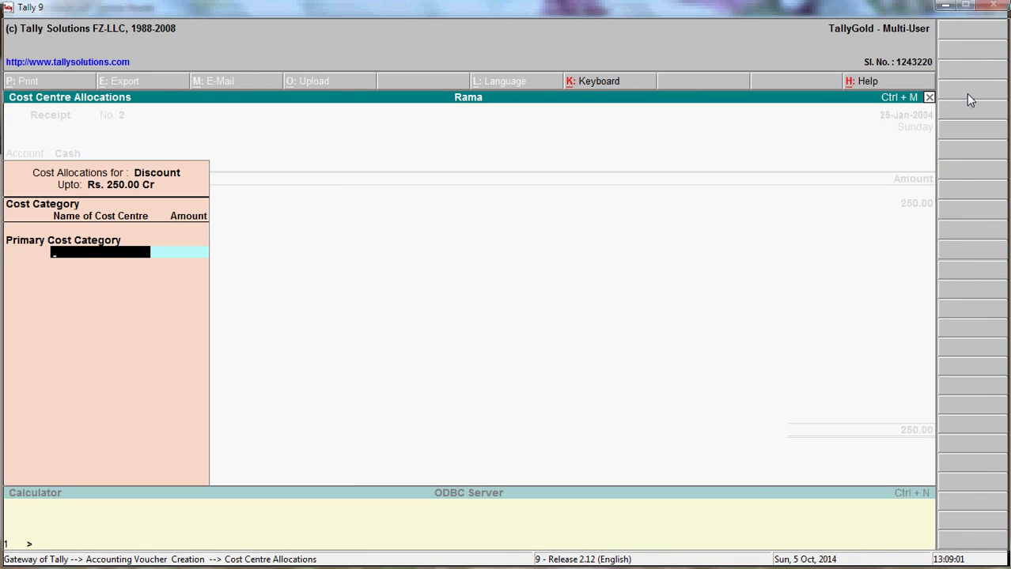
Leave the cost centre allocation and alter the Discount ledger so that cost centres are not applicable.
key(BackSpace)
key(BackSpace)
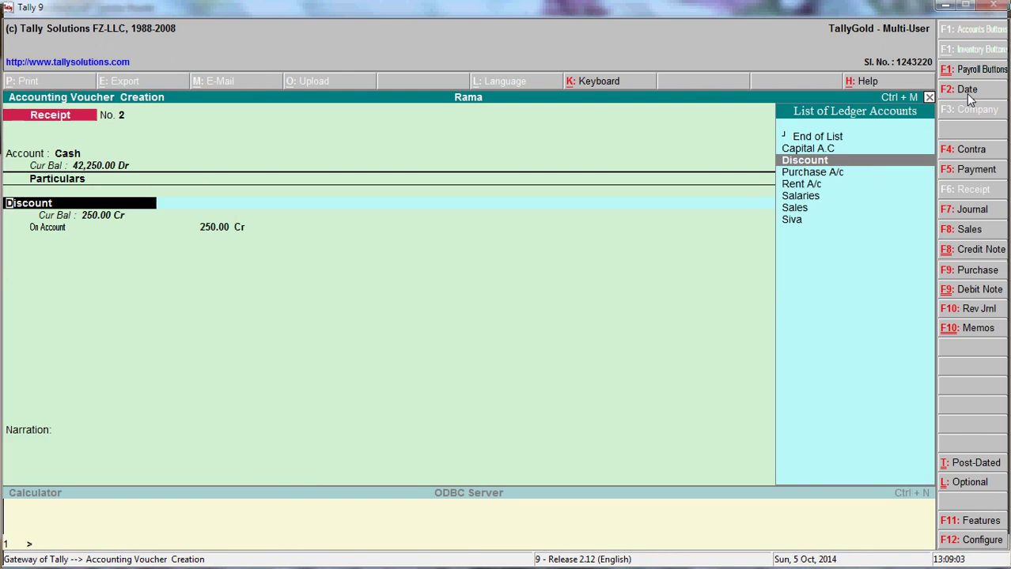
key(ctrl+Return)
key(Return)
key(Return)
key(Return)
key(Return)
text(n)
key(Return)
key(Return)
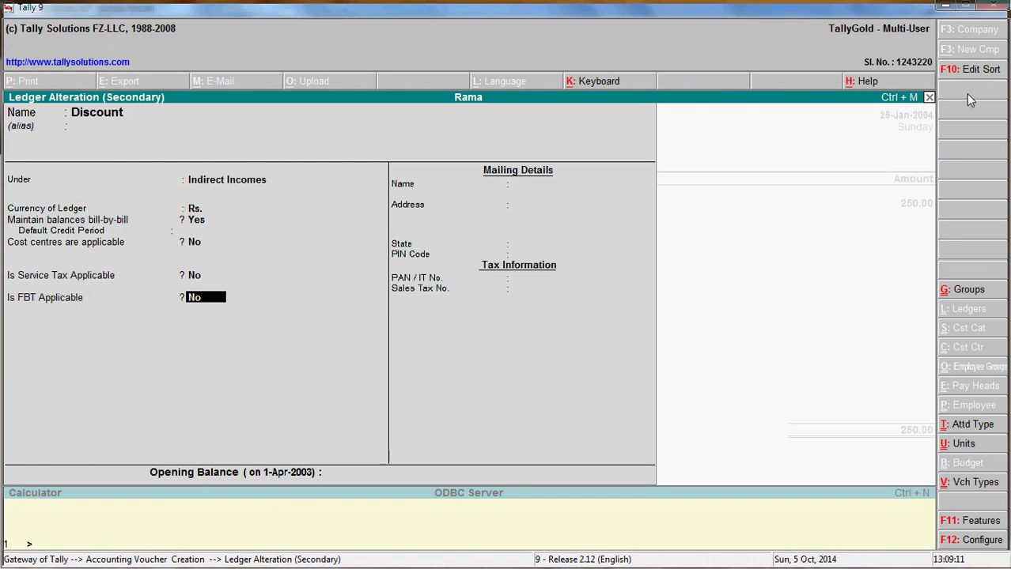
key(Return)
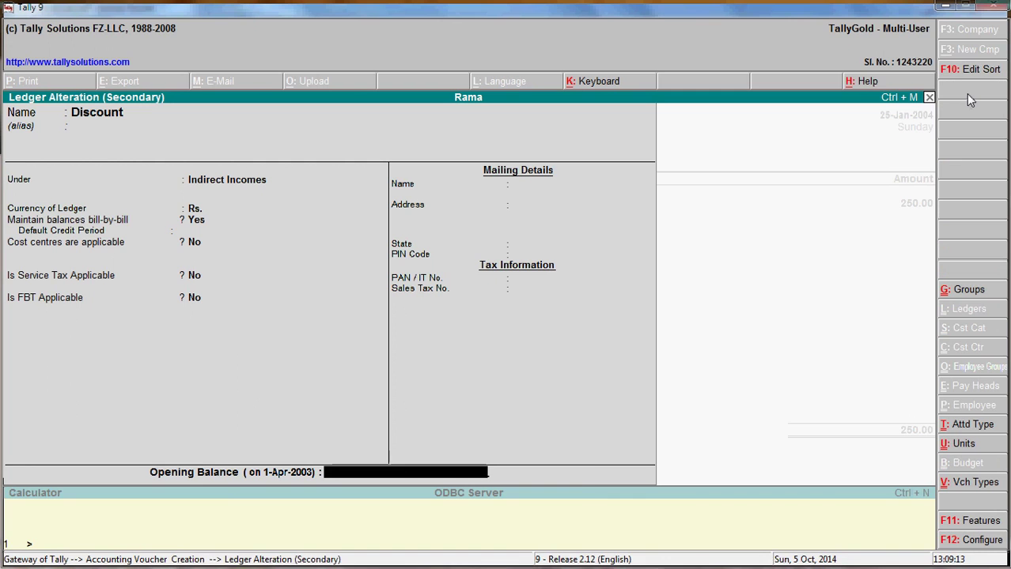
key(Return)
key(Return)
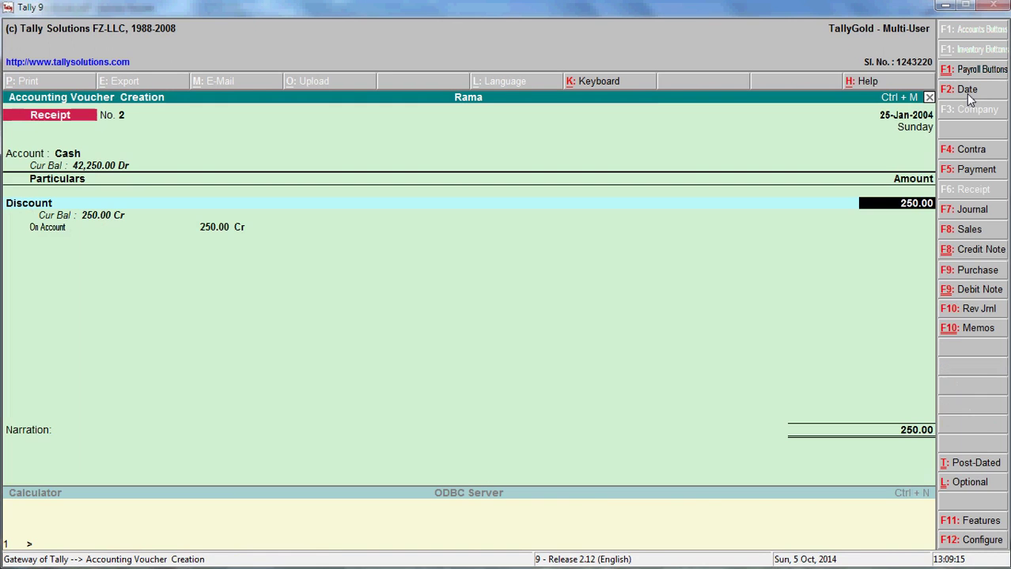
Accept the discount receipt voucher and consult the textbook's rent payment entry.
key(Return)
key(Return)
key(Return)
key(alt+Tab)
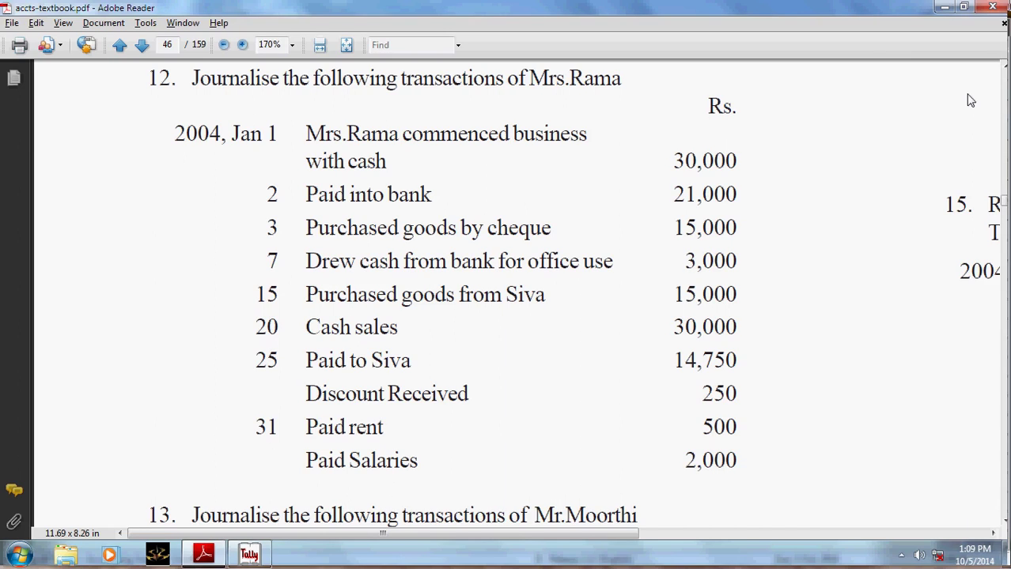
key(alt+Tab)
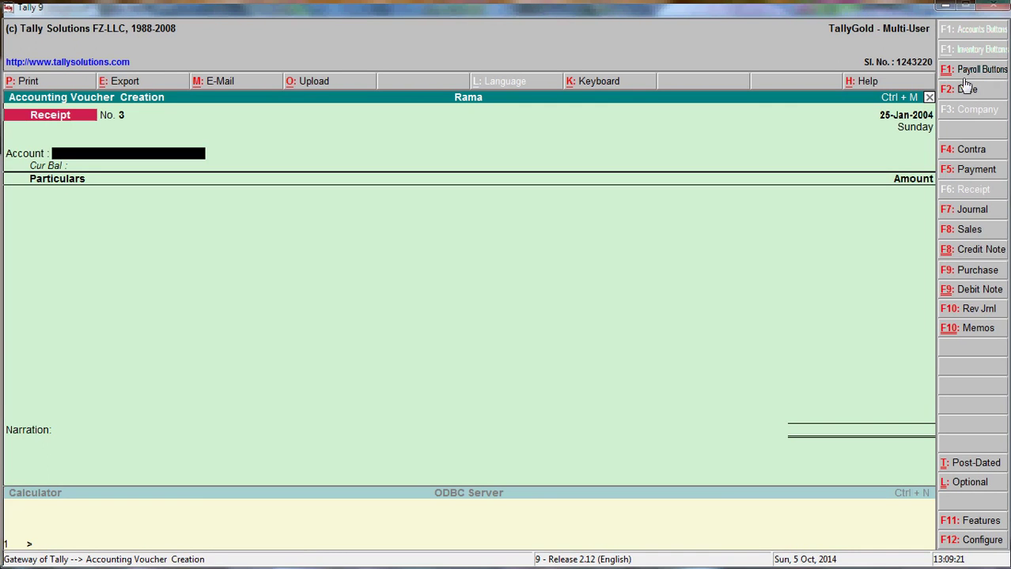
Start a payment voucher dated 31-Jan-2004 with Cash as the account and Rent A/c as the particulars.
click(967, 89)
text(31)
key(Return)
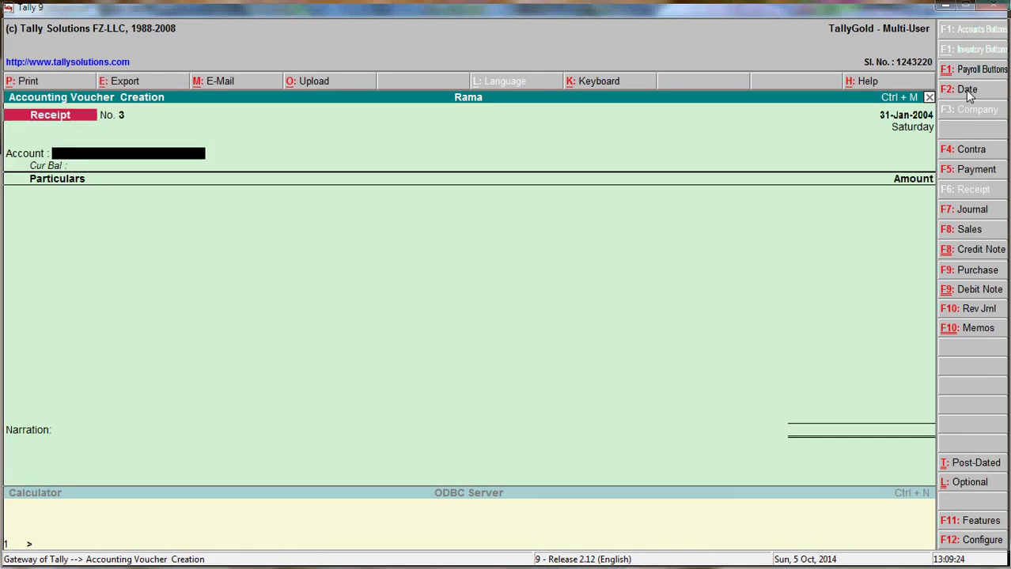
click(966, 177)
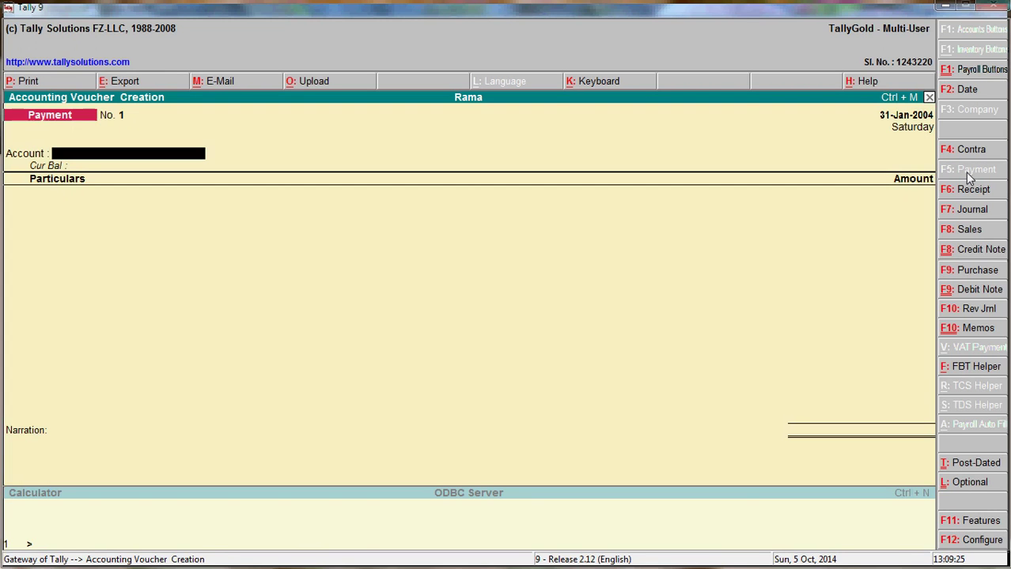
text(ca)
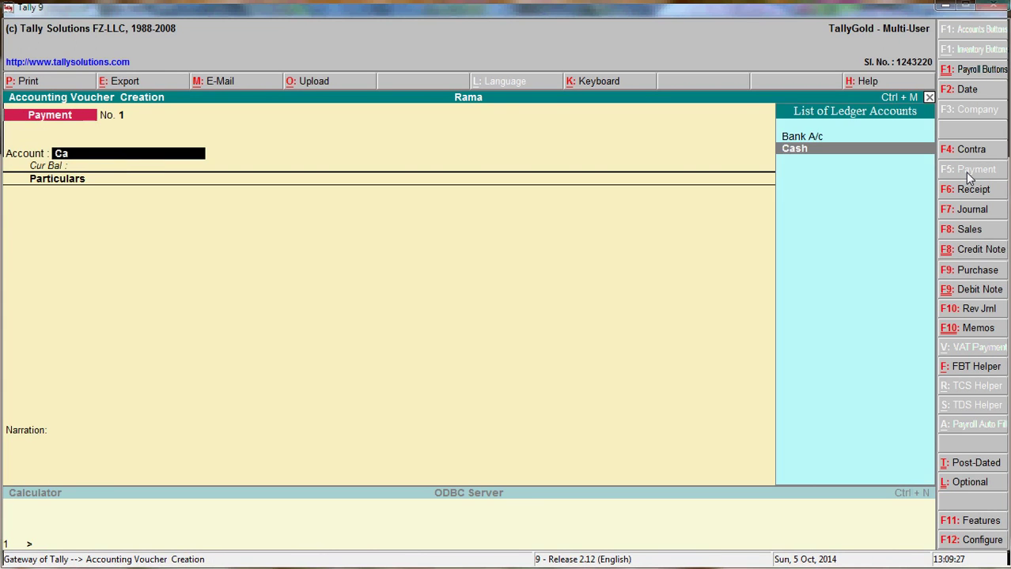
key(Return)
key(Return)
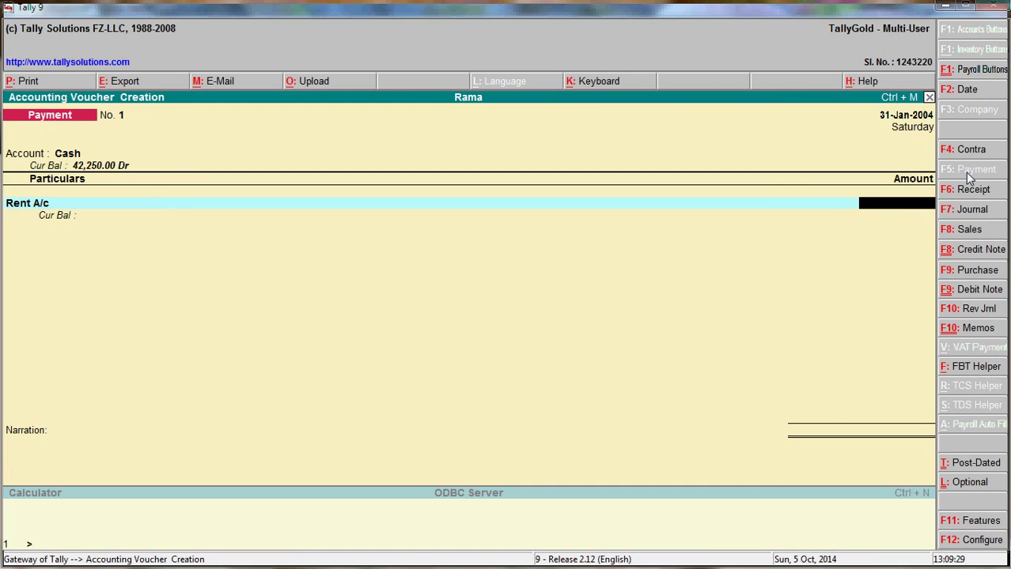
Check the rent amount in the textbook and debit Rent A/c with 500, using an On Account bill allocation.
key(alt+Tab)
key(alt+Tab)
text(500)
key(Return)
key(Return)
key(Return)
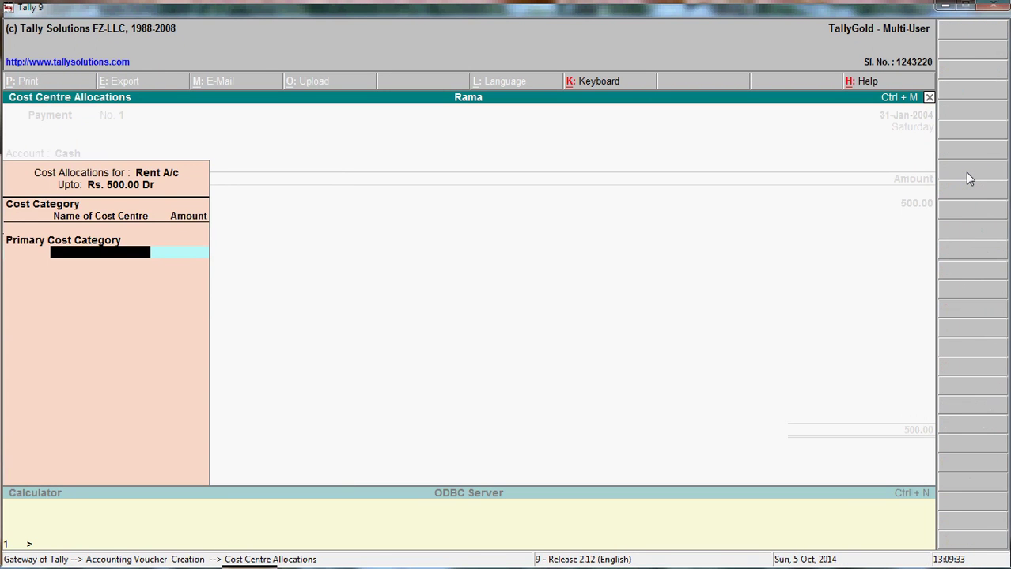
Leave the cost centre allocation and alter the Rent A/c ledger so that cost centres are not applicable.
key(BackSpace)
key(Escape)
key(BackSpace)
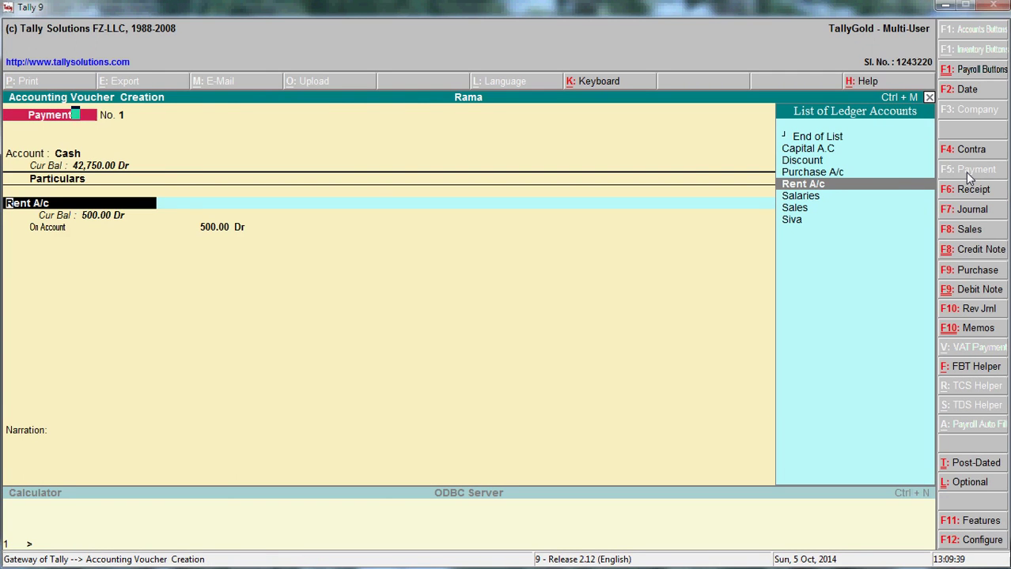
key(ctrl+Return)
key(Return)
key(Return)
key(Return)
key(Return)
key(Return)
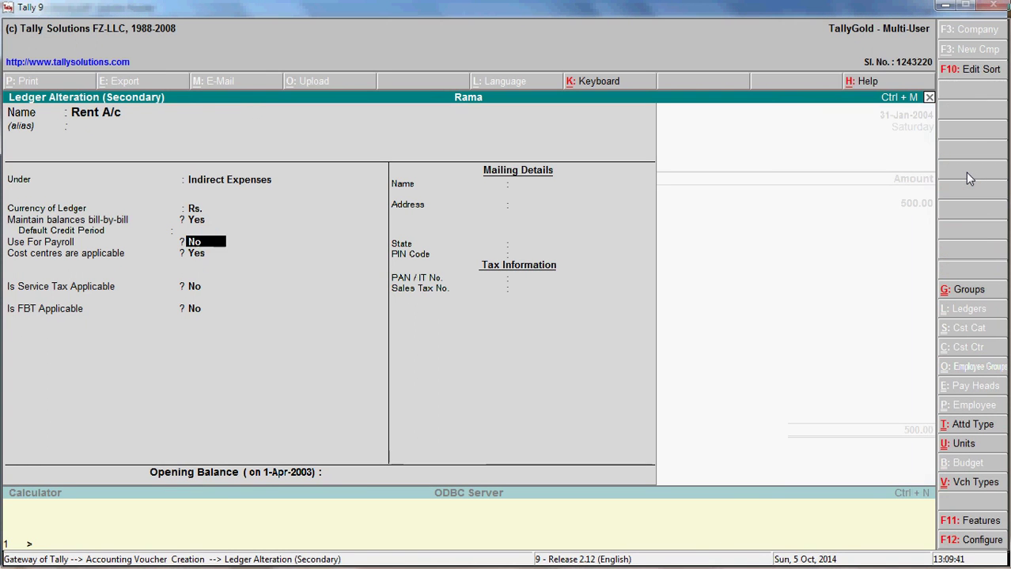
text(n)
key(Return)
key(Return)
key(Return)
key(Return)
key(Return)
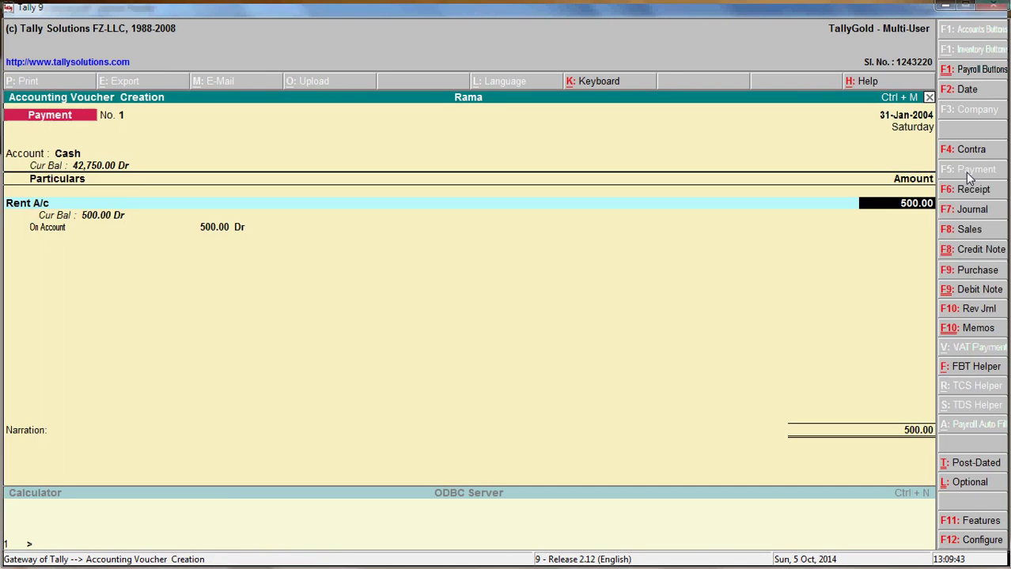
Enter the narration "paid rent" and accept the payment voucher.
key(Return)
key(Return)
key(Return)
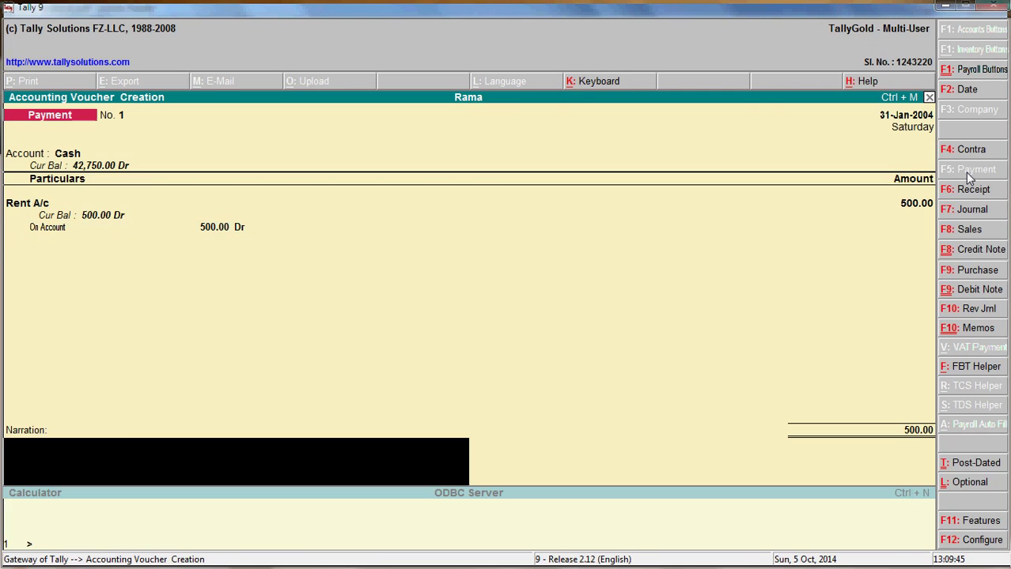
text(paid rent)
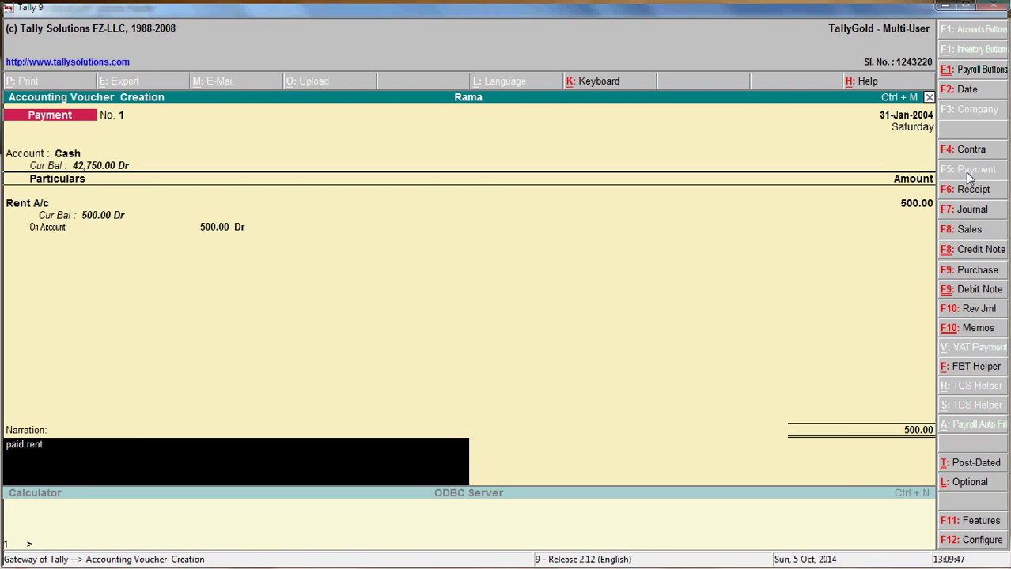
key(Return)
key(Return)
Consult the textbook's salaries entry and debit Salaries with 2,000 from Cash in the next payment voucher, allocated On Account.
key(alt+Tab)
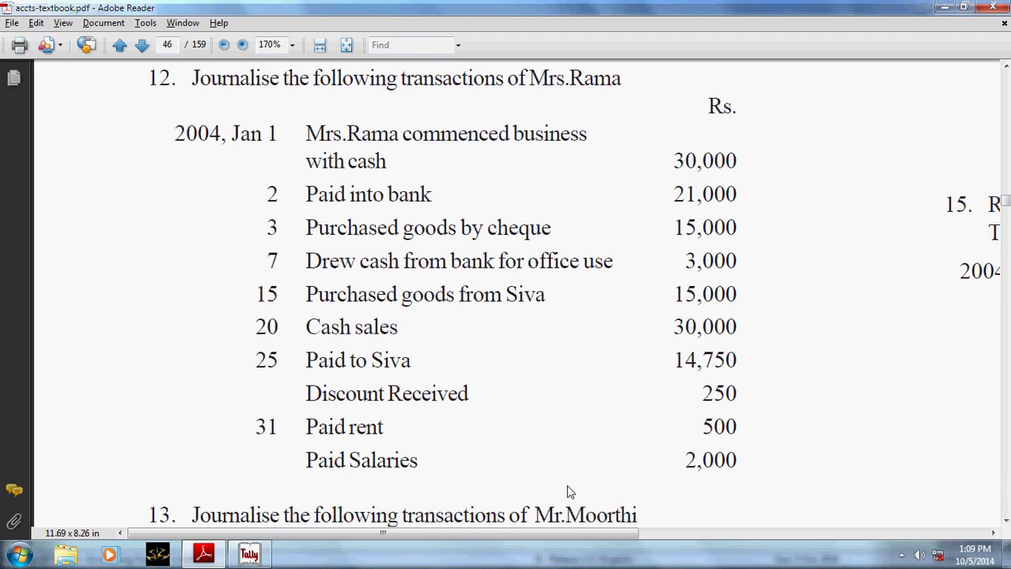
key(alt+Tab)
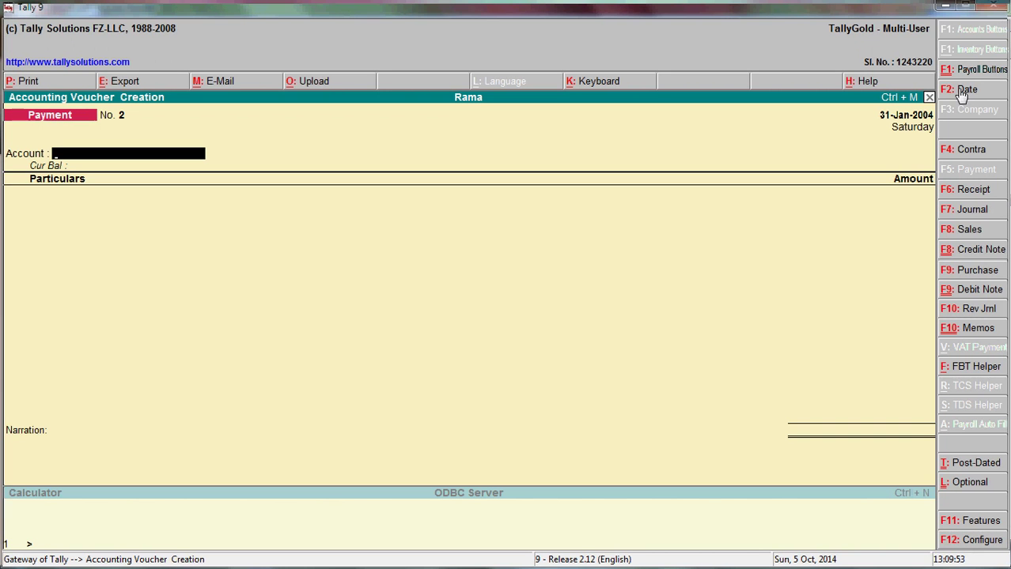
text(Cas)
key(Return)
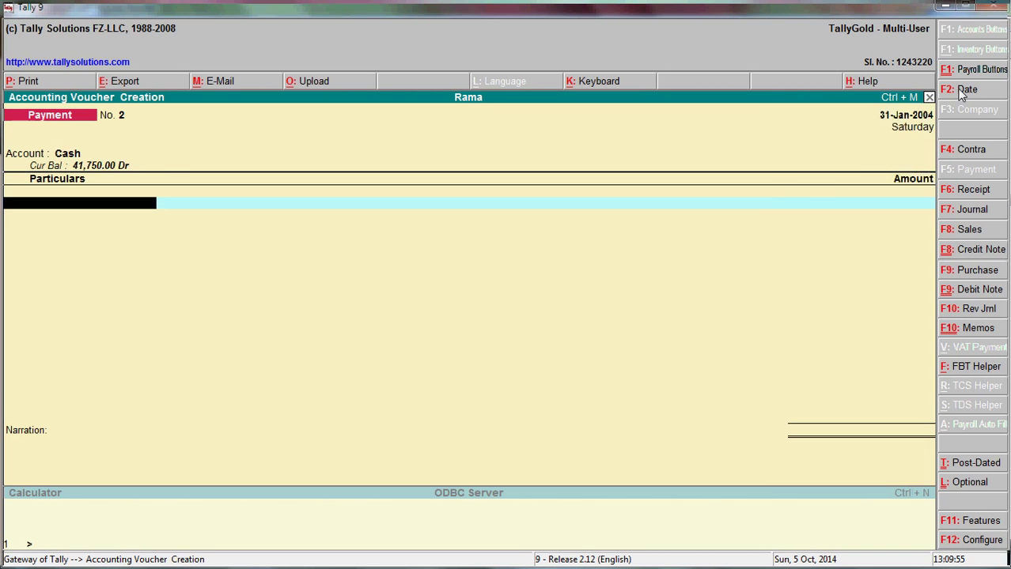
text(Salaries)
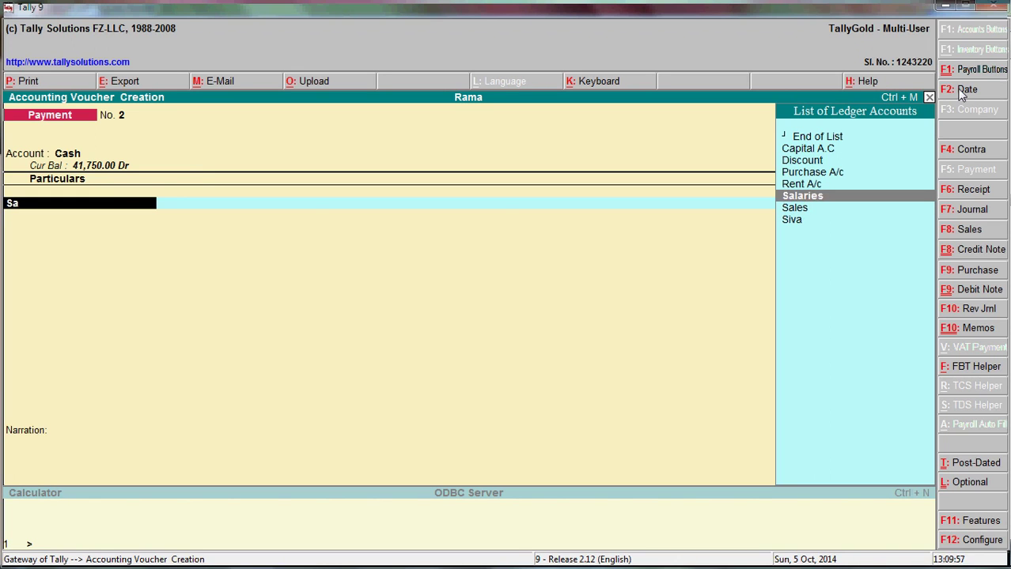
key(Return)
text(20)
key(Return)
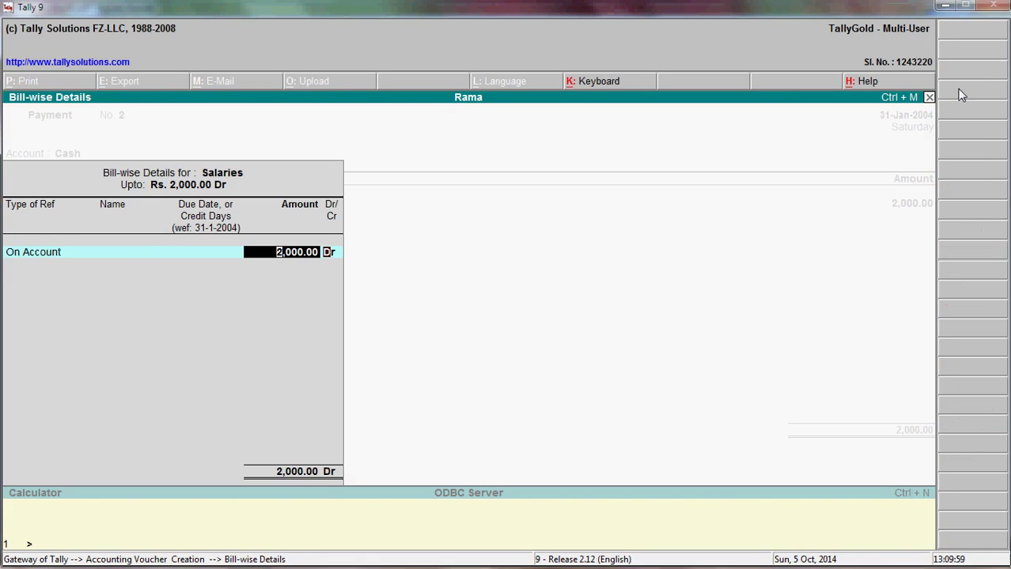
key(Return)
Leave the cost centre allocation and alter the Salaries ledger so that cost centres are not applicable.
key(Escape)
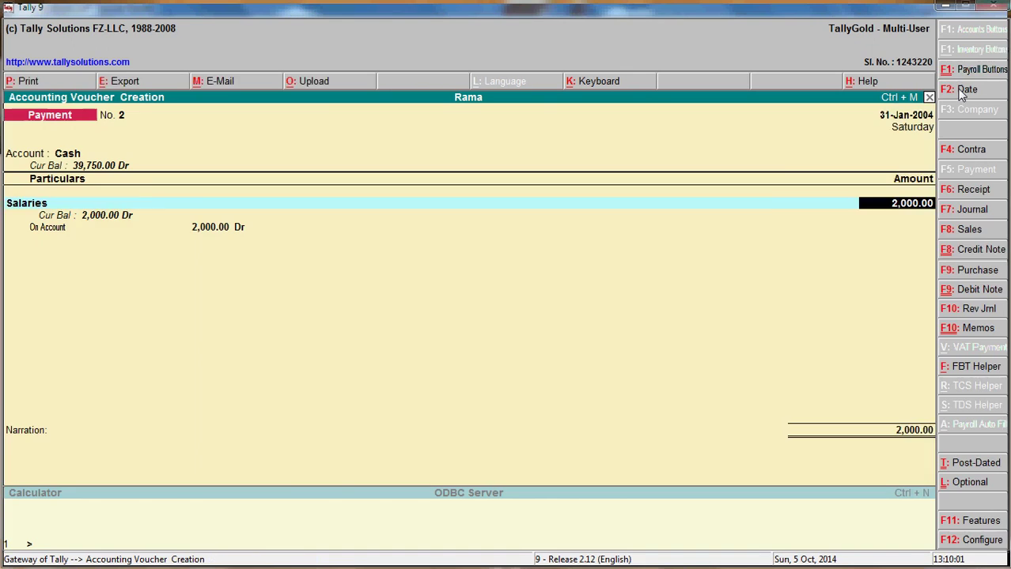
key(BackSpace)
key(ctrl+Return)
key(Return)
key(Return)
key(Return)
key(Return)
key(Return)
key(n)
key(Return)
key(Return)
key(Return)
key(Return)
key(Return)
Enter the narration "paid salary" and accept the salaries payment voucher.
key(Return)
key(Return)
text(paid)
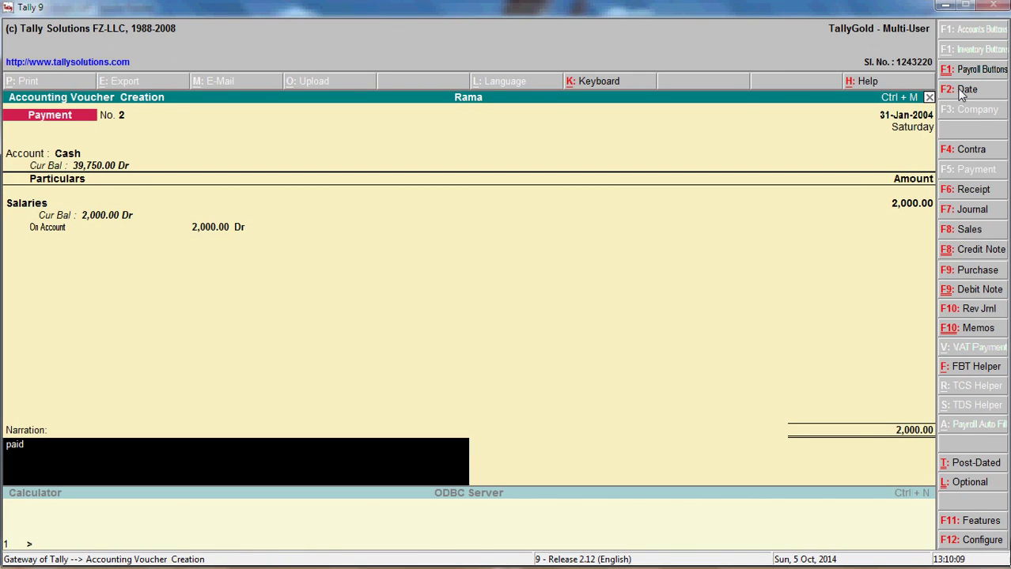
text( dalary)
key(BackSpace)
key(BackSpace)
key(BackSpace)
key(BackSpace)
key(BackSpace)
key(BackSpace)
text(salary)
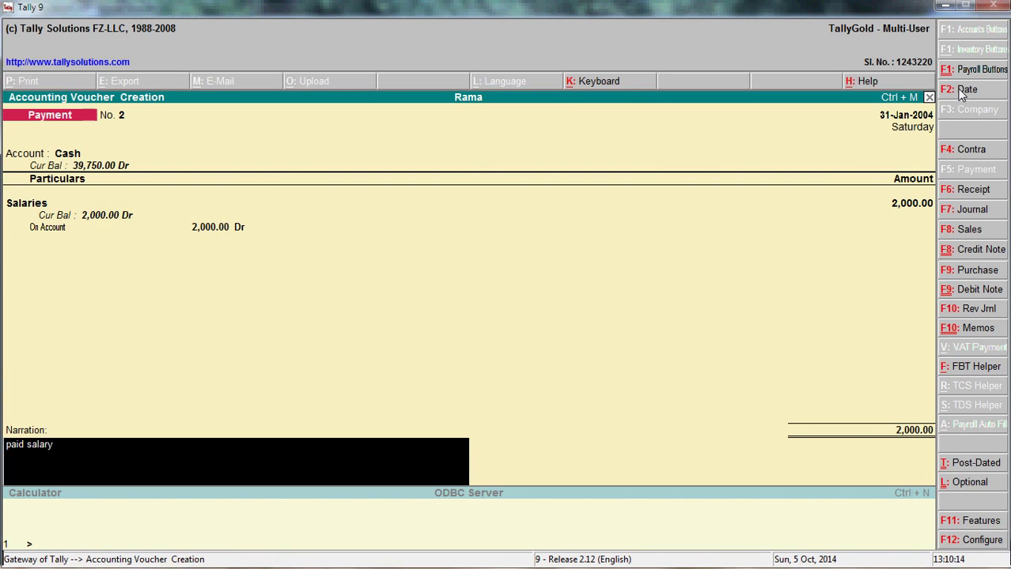
key(Return)
key(Return)
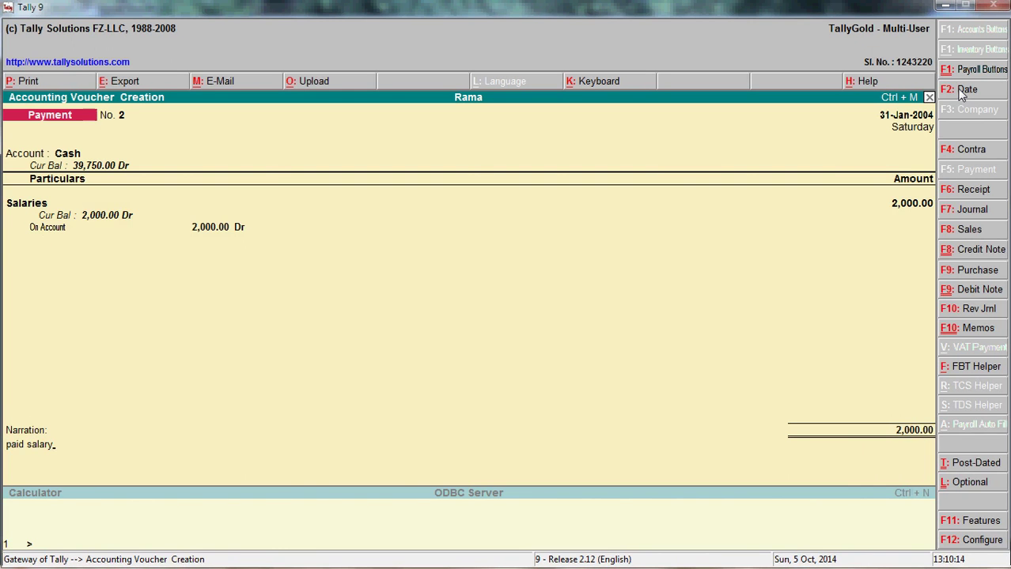
Review exercise 12's transaction list in the textbook and leave voucher entry.
key(alt+Tab)
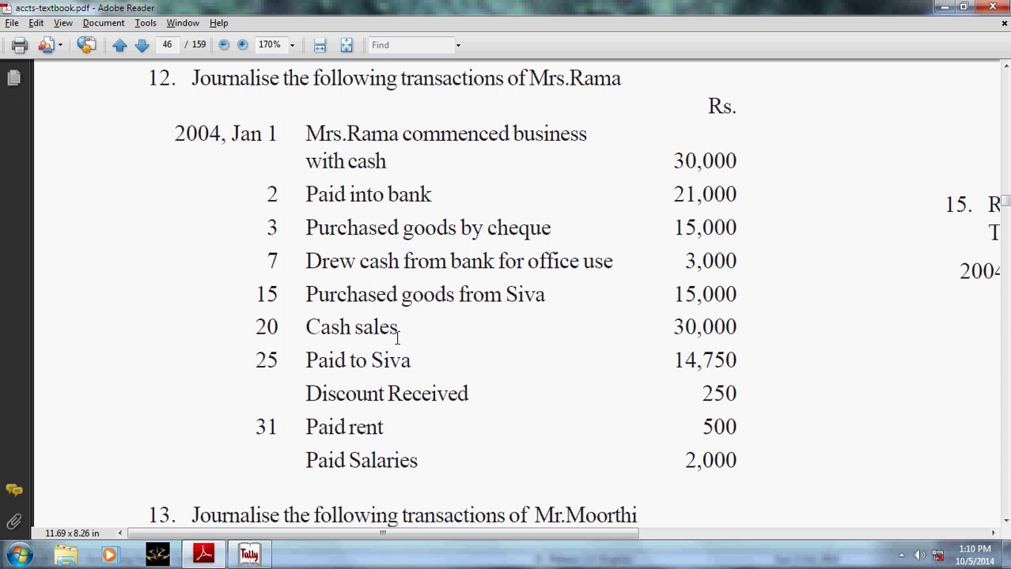
key(alt+Tab)
key(Escape)
key(Return)
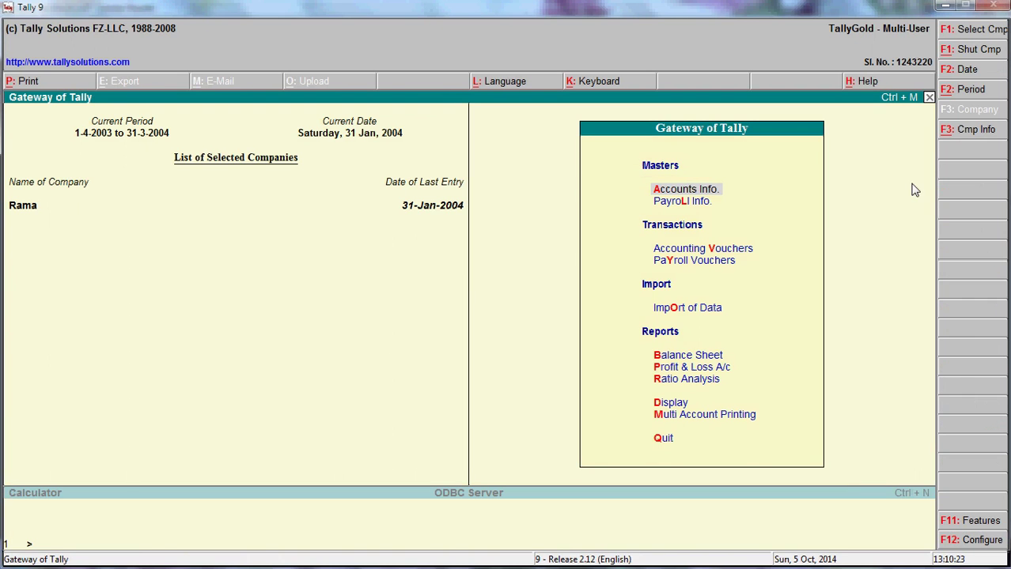
Open the Day Book report for the company.
key(Down)
key(Down)
key(Down)
key(Down)
key(Down)
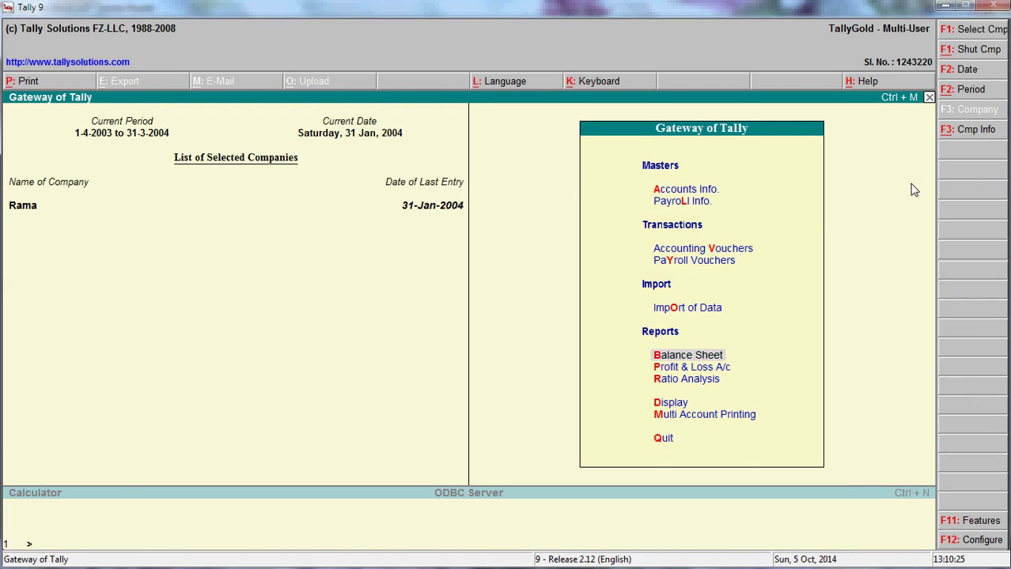
key(Down)
key(Down)
key(Down)
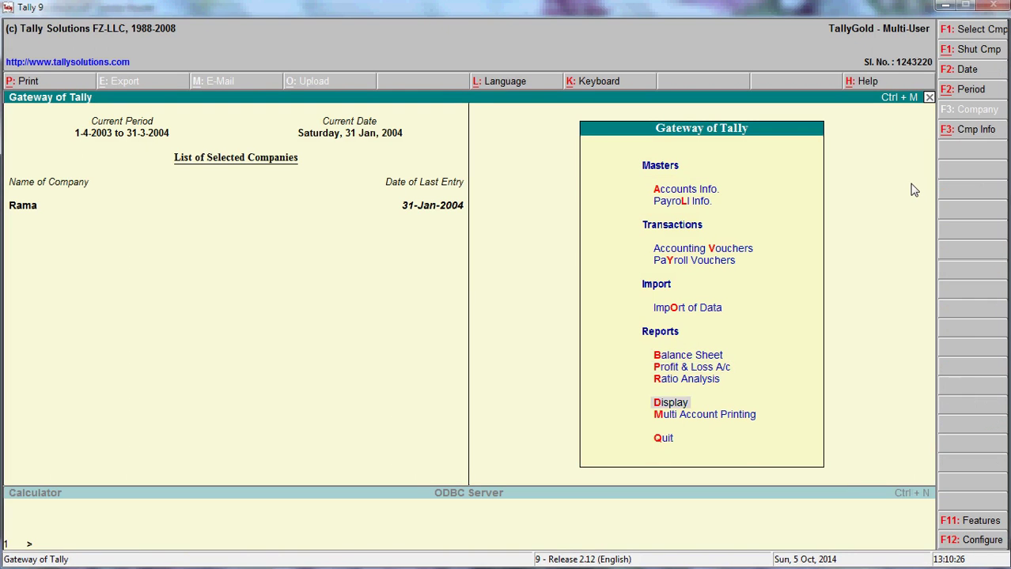
key(Return)
key(Down)
key(Return)
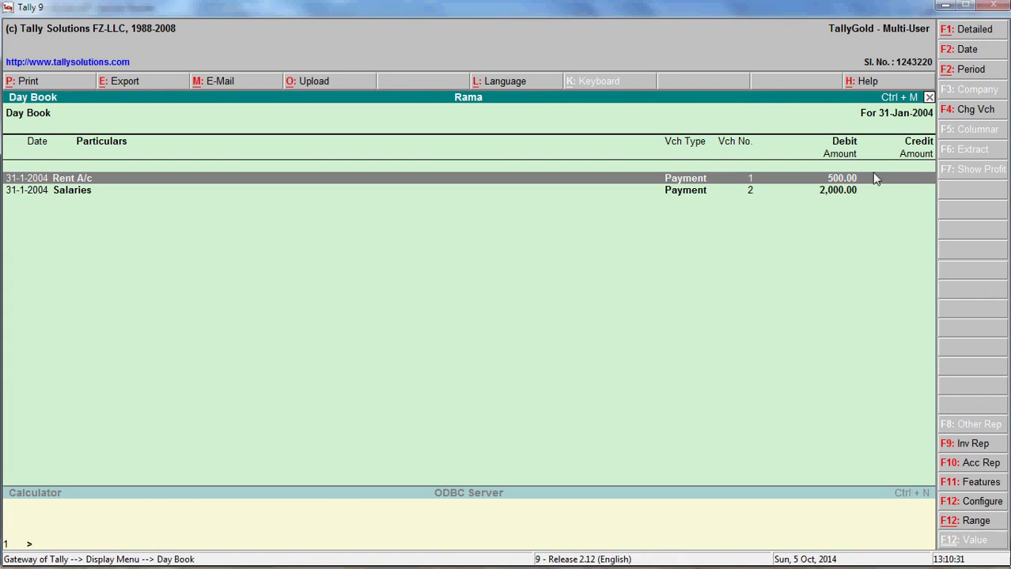
click(963, 54)
text(1-1)
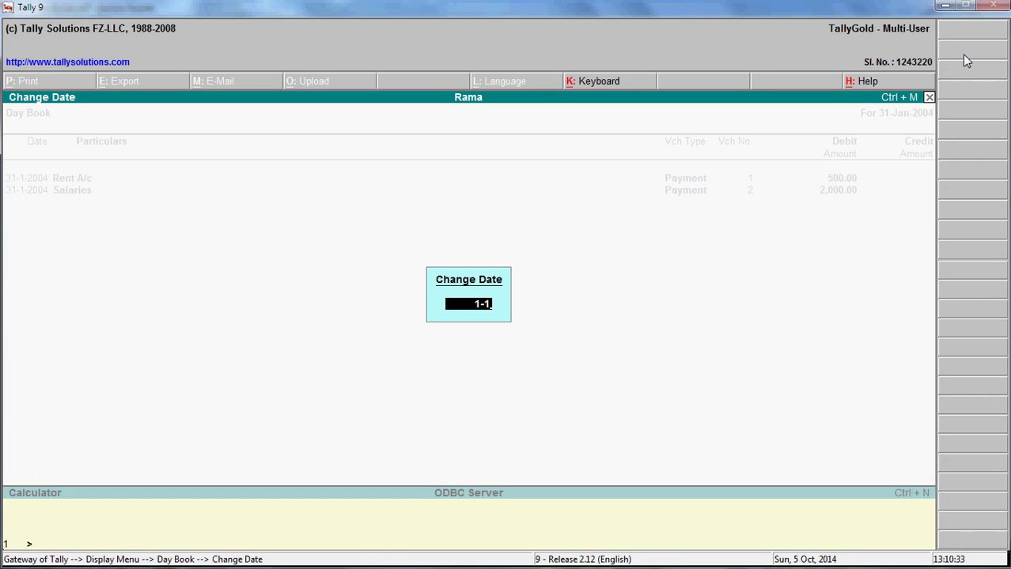
key(Escape)
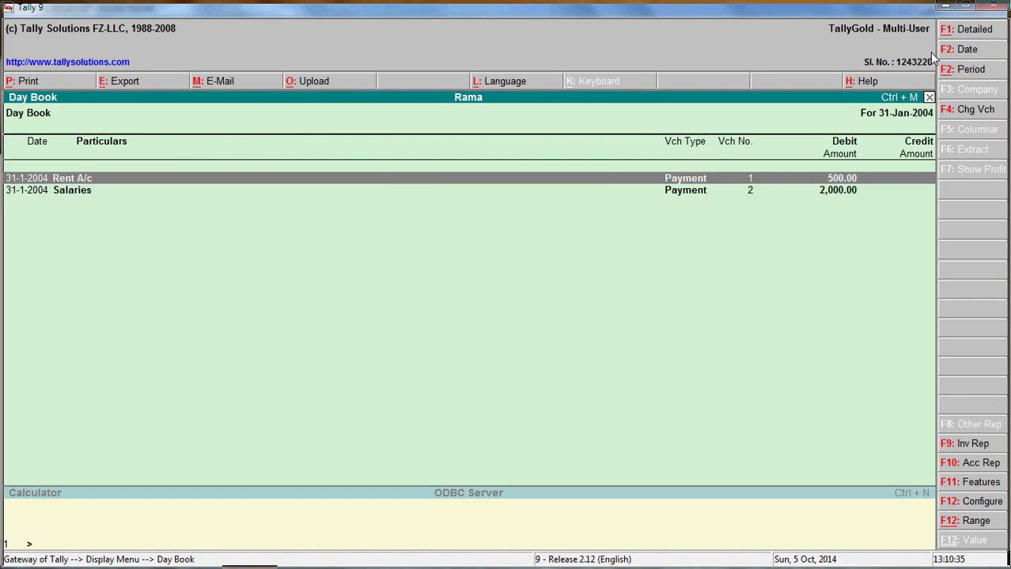
key(Escape)
click(964, 90)
key(Escape)
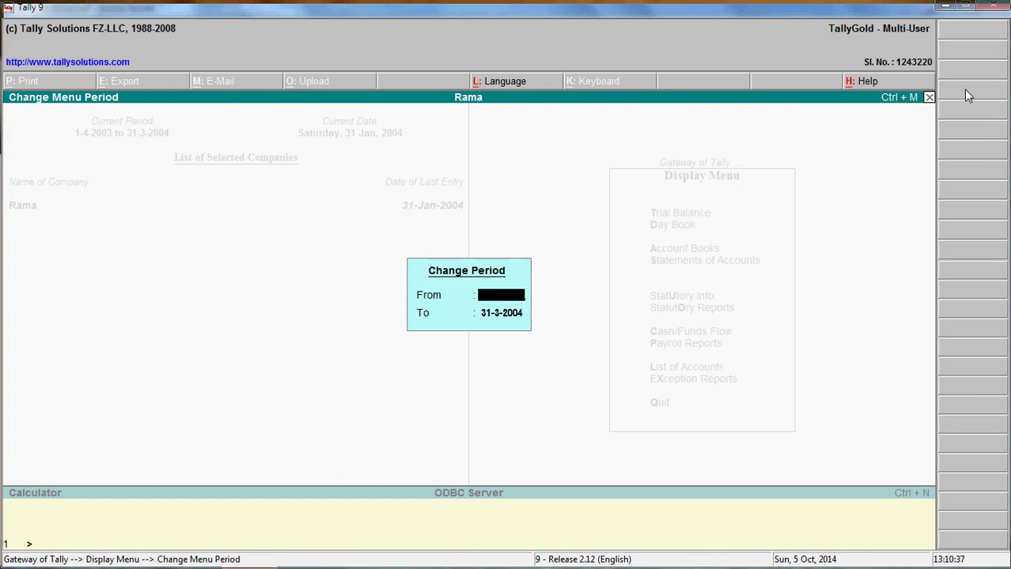
click(676, 226)
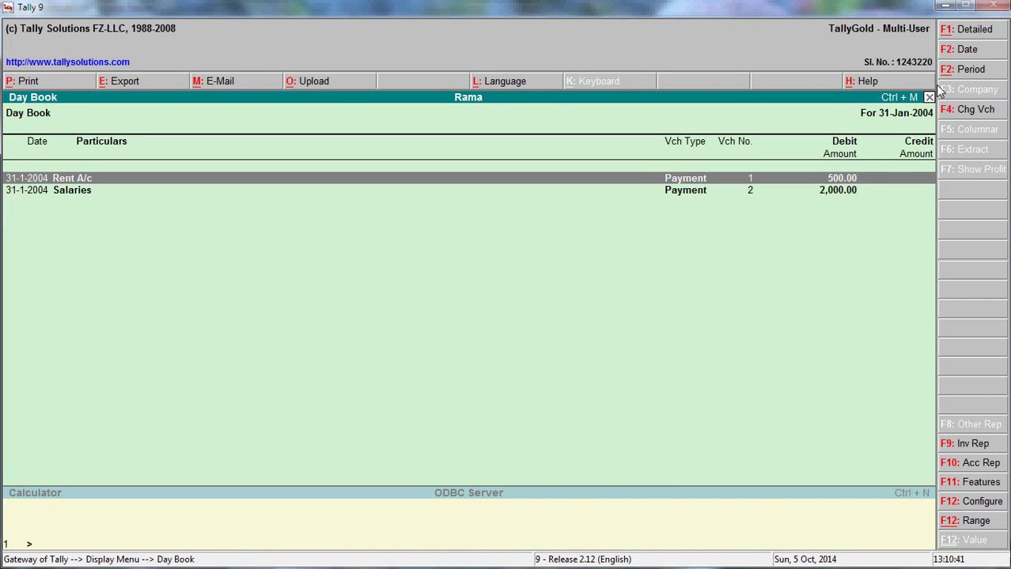
Set the Day Book period from 1-Jan-2004 to 31-Jan-2004.
click(966, 69)
text(1-1)
key(Return)
key(Return)
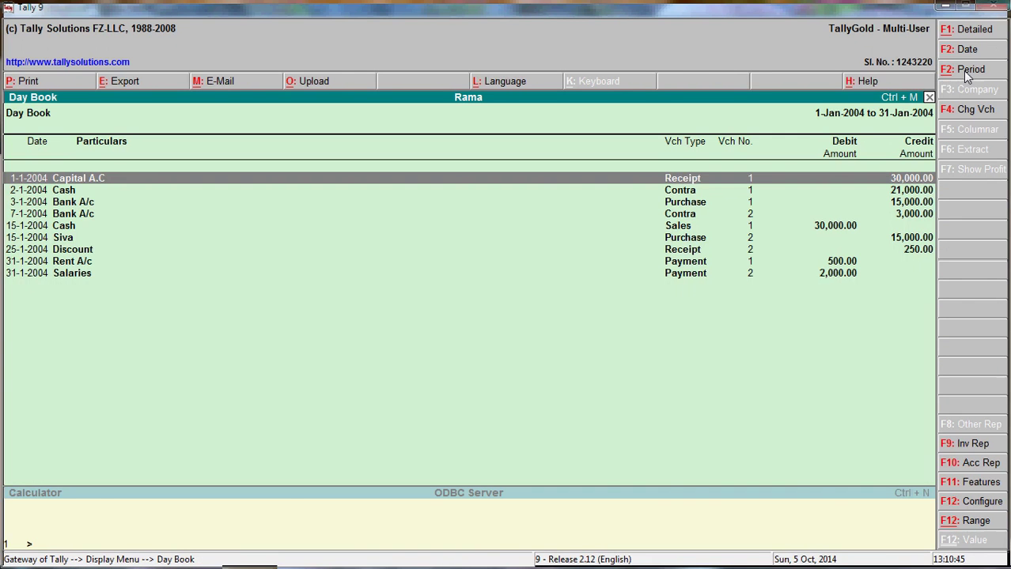
Open the cash sales voucher dated 15-1-2004 from the Day Book and compare it with the textbook's cash sales entry.
key(Down)
key(Down)
key(Down)
key(Down)
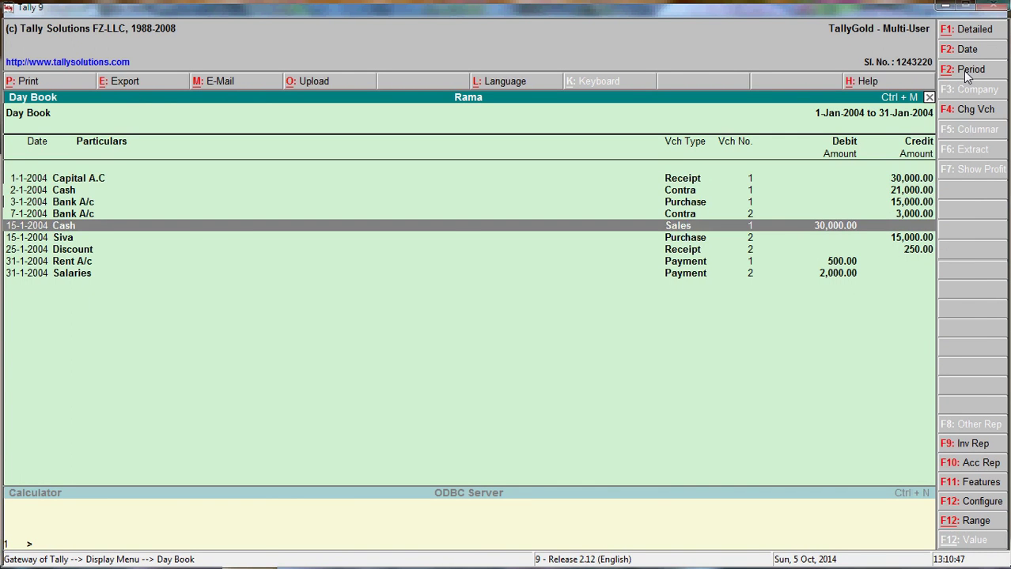
key(Return)
key(alt+Tab)
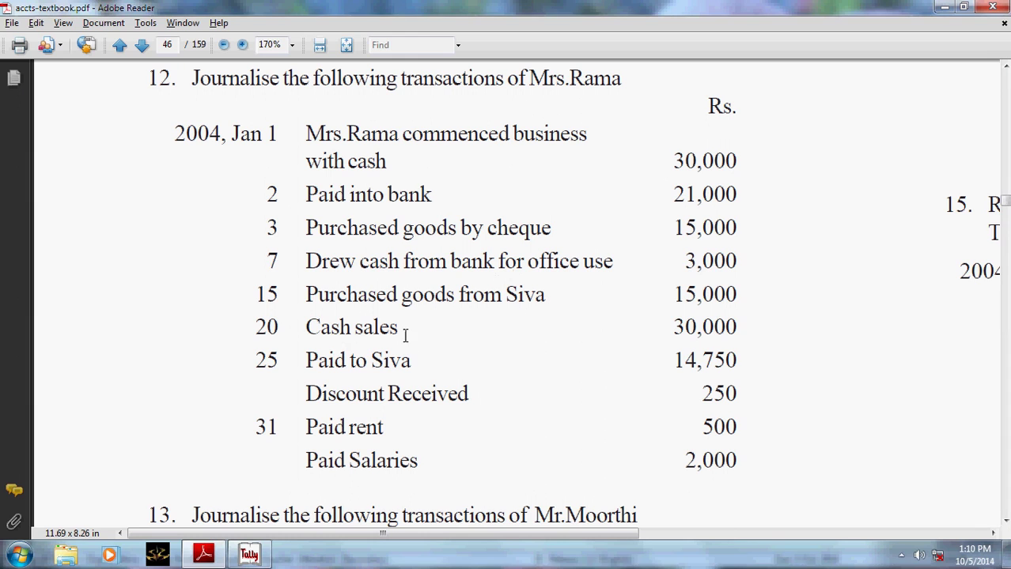
key(alt+Tab)
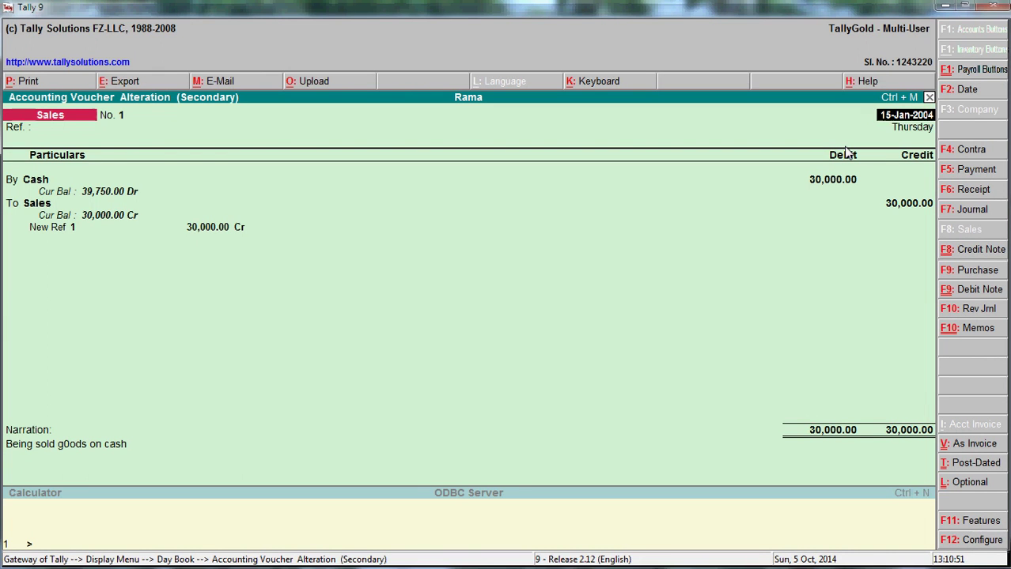